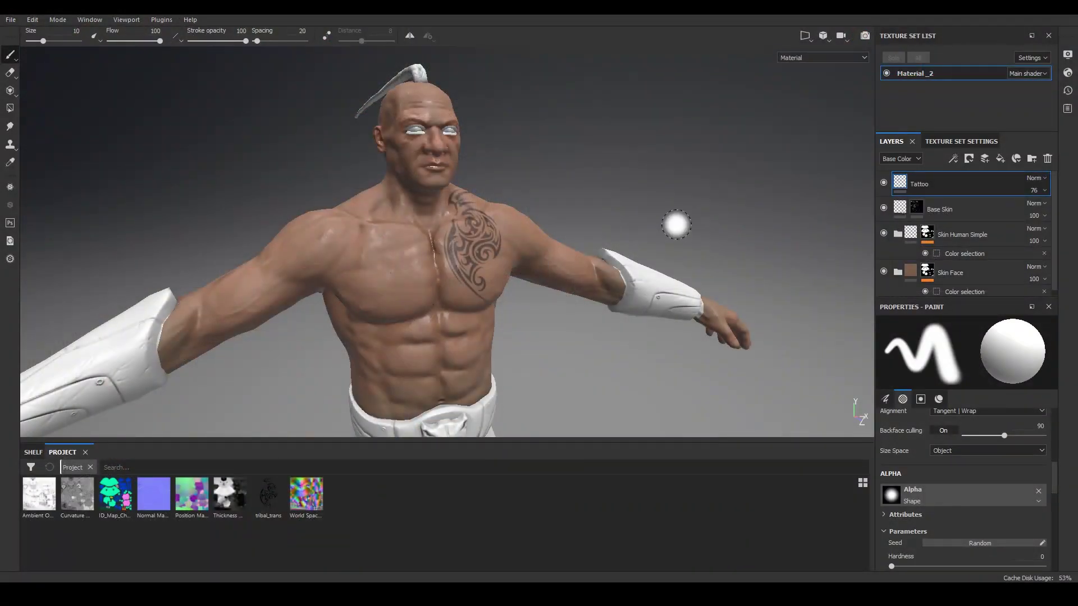
Inspect the character's painted skin and chest tattoo from several angles and distances.
{"action": "left_click_drag", "start_coordinate": [717, 197], "coordinate": [681, 200], "text": "alt"}
{"action": "right_click_drag", "start_coordinate": [681, 199], "coordinate": [665, 182], "text": "alt"}
{"action": "mouse_move", "coordinate": [665, 182]}
{"action": "left_mouse_down", "text": "alt"}
{"action": "mouse_move", "coordinate": [696, 207]}
{"action": "mouse_move", "coordinate": [717, 171]}
{"action": "mouse_move", "coordinate": [757, 167]}
{"action": "mouse_move", "coordinate": [753, 176]}
{"action": "mouse_move", "coordinate": [676, 169]}
{"action": "mouse_move", "coordinate": [739, 169]}
{"action": "mouse_move", "coordinate": [605, 181]}
{"action": "mouse_move", "coordinate": [662, 175]}
{"action": "left_mouse_up", "text": "alt"}
{"action": "right_click_drag", "start_coordinate": [664, 175], "coordinate": [574, 154], "text": "alt"}
{"action": "left_click_drag", "start_coordinate": [569, 159], "coordinate": [595, 163], "text": "alt"}
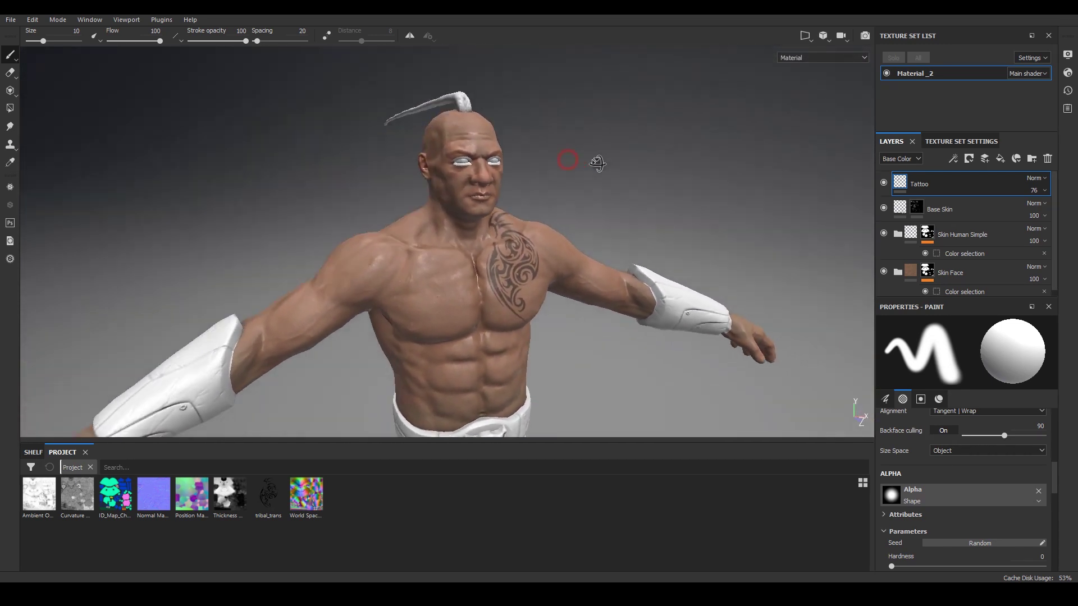
{"action": "middle_click_drag", "start_coordinate": [621, 170], "coordinate": [619, 149], "text": "alt"}
{"action": "right_click_drag", "start_coordinate": [618, 159], "coordinate": [661, 185], "text": "alt"}
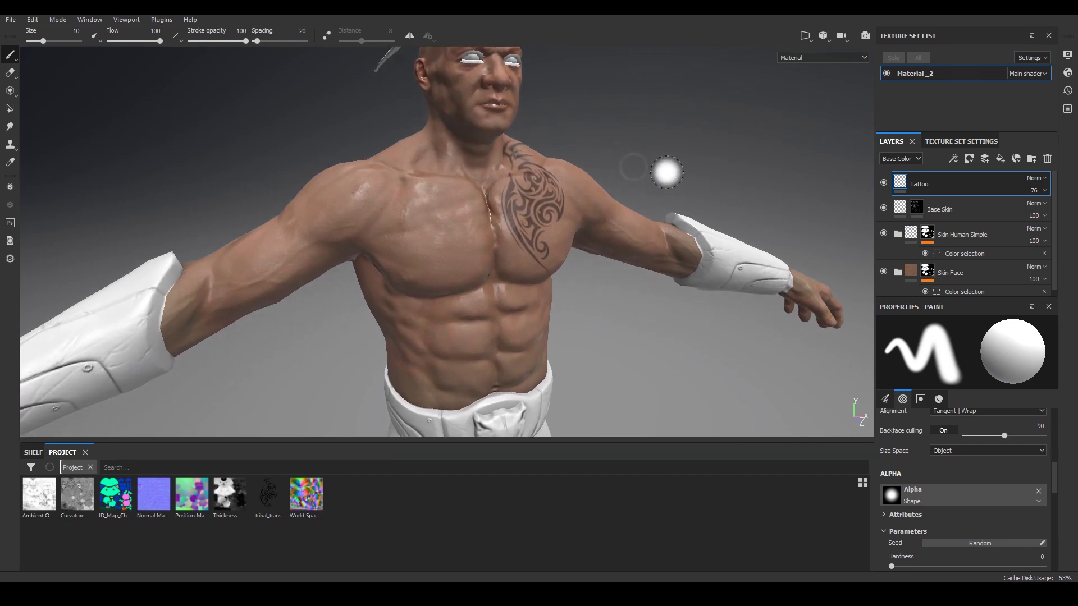
{"action": "middle_click_drag", "start_coordinate": [666, 161], "coordinate": [672, 190], "text": "alt"}
{"action": "left_click_drag", "start_coordinate": [672, 190], "coordinate": [626, 195], "text": "alt"}
{"action": "right_click_drag", "start_coordinate": [660, 191], "coordinate": [593, 179], "text": "alt"}
{"action": "left_click_drag", "start_coordinate": [592, 179], "coordinate": [608, 147], "text": "alt"}
{"action": "right_click_drag", "start_coordinate": [619, 145], "coordinate": [664, 175], "text": "alt"}
{"action": "middle_click_drag", "start_coordinate": [665, 175], "coordinate": [670, 205], "text": "alt"}
{"action": "mouse_move", "coordinate": [670, 206]}
{"action": "left_mouse_down", "text": "alt"}
{"action": "mouse_move", "coordinate": [644, 167]}
{"action": "mouse_move", "coordinate": [700, 179]}
{"action": "mouse_move", "coordinate": [604, 168]}
{"action": "mouse_move", "coordinate": [573, 144]}
{"action": "mouse_move", "coordinate": [613, 174]}
{"action": "mouse_move", "coordinate": [577, 168]}
{"action": "mouse_move", "coordinate": [599, 152]}
{"action": "mouse_move", "coordinate": [655, 179]}
{"action": "mouse_move", "coordinate": [633, 176]}
{"action": "mouse_move", "coordinate": [690, 175]}
{"action": "left_mouse_up", "text": "alt"}
{"action": "left_click_drag", "start_coordinate": [621, 169], "coordinate": [572, 137], "text": "alt"}
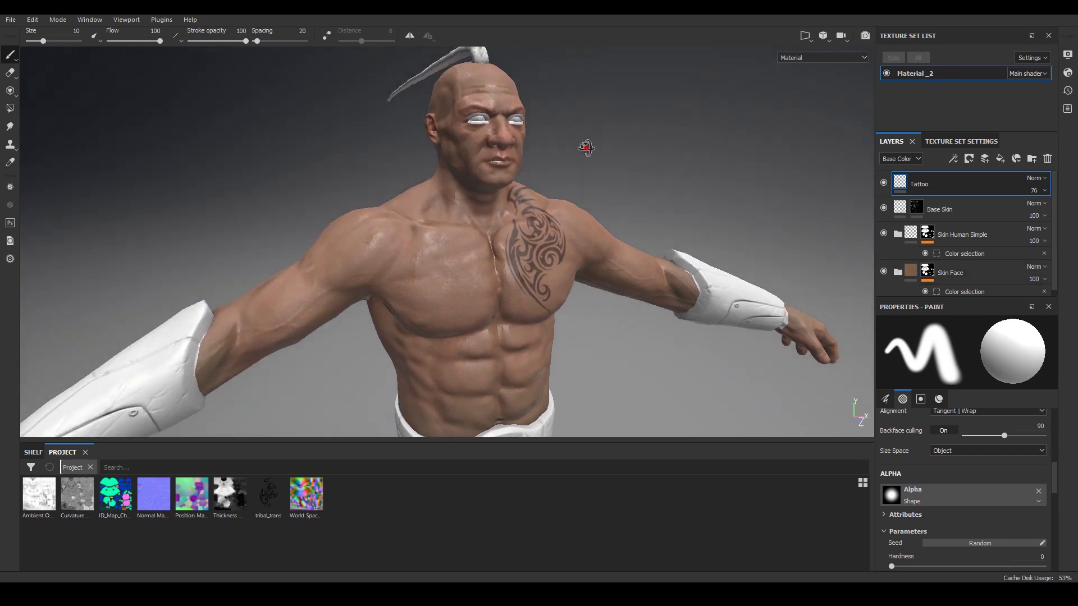
{"action": "left_click_drag", "start_coordinate": [671, 160], "coordinate": [657, 158], "text": "alt"}
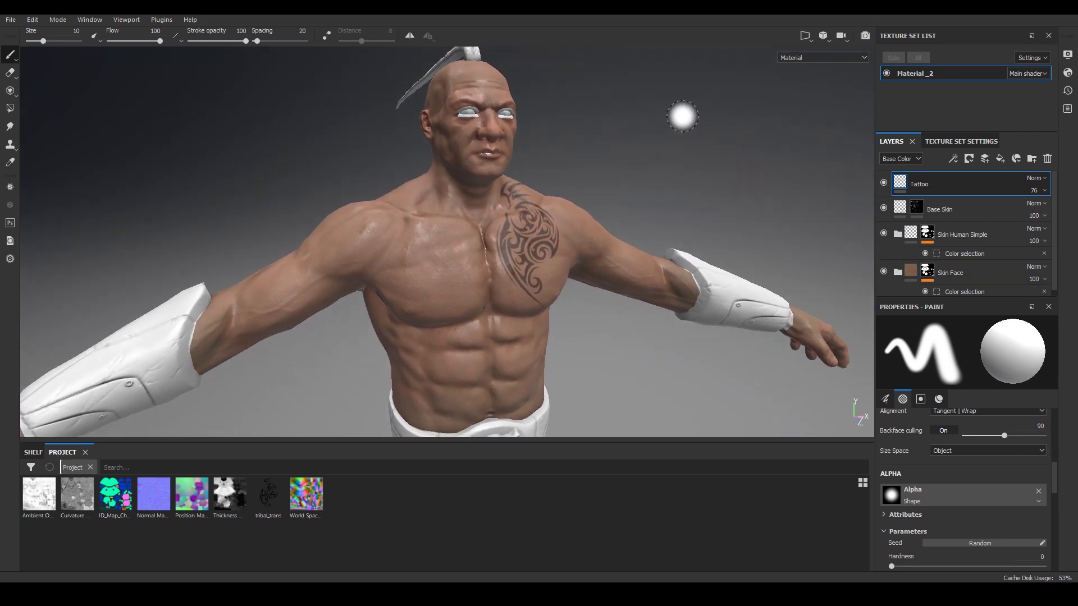
{"action": "left_click_drag", "start_coordinate": [730, 182], "coordinate": [726, 186], "text": "alt"}
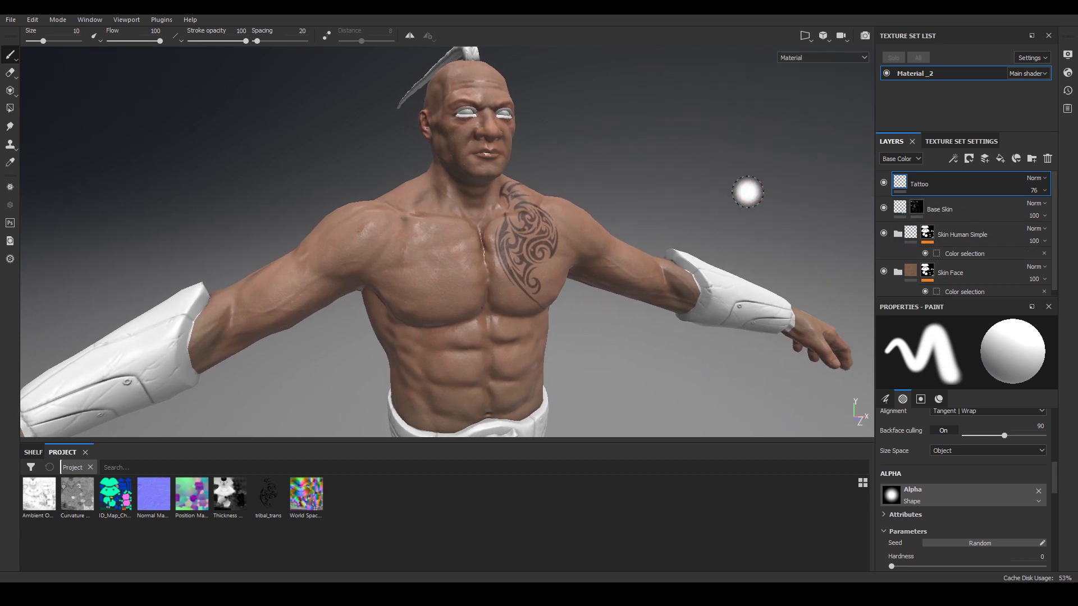
{"action": "left_click_drag", "start_coordinate": [828, 198], "coordinate": [819, 186], "text": "alt"}
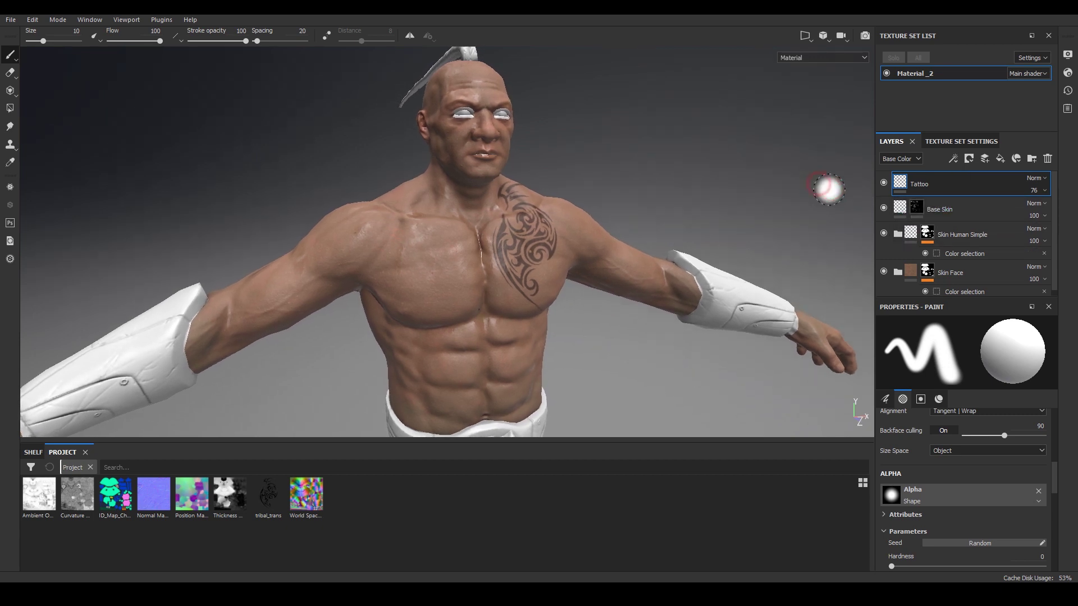
Browse the available smart materials in the shelf.
{"action": "left_click", "coordinate": [1017, 160]}
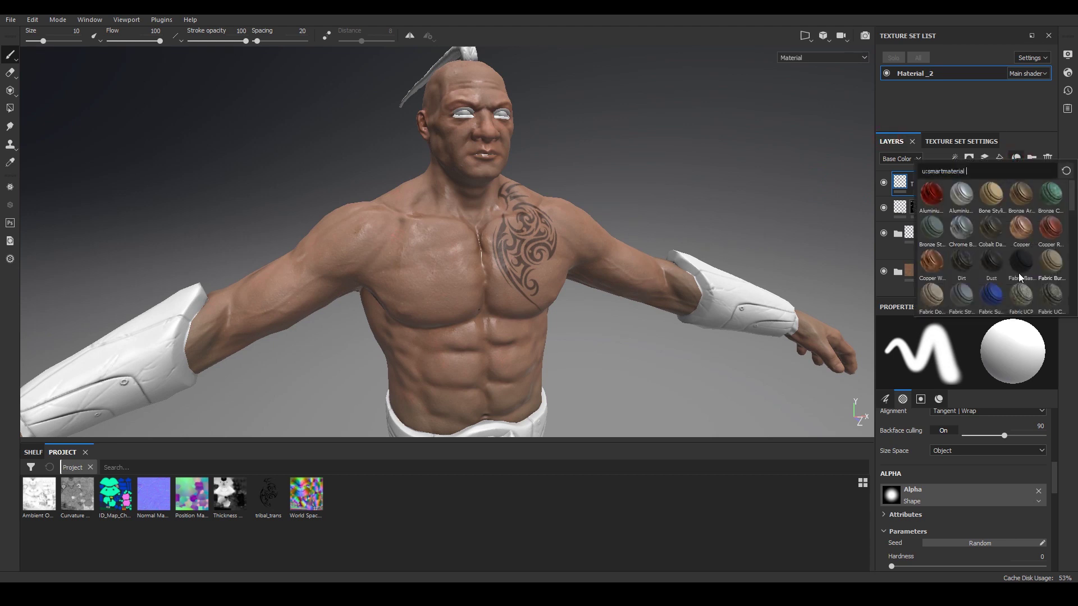
{"action": "left_click", "coordinate": [739, 193]}
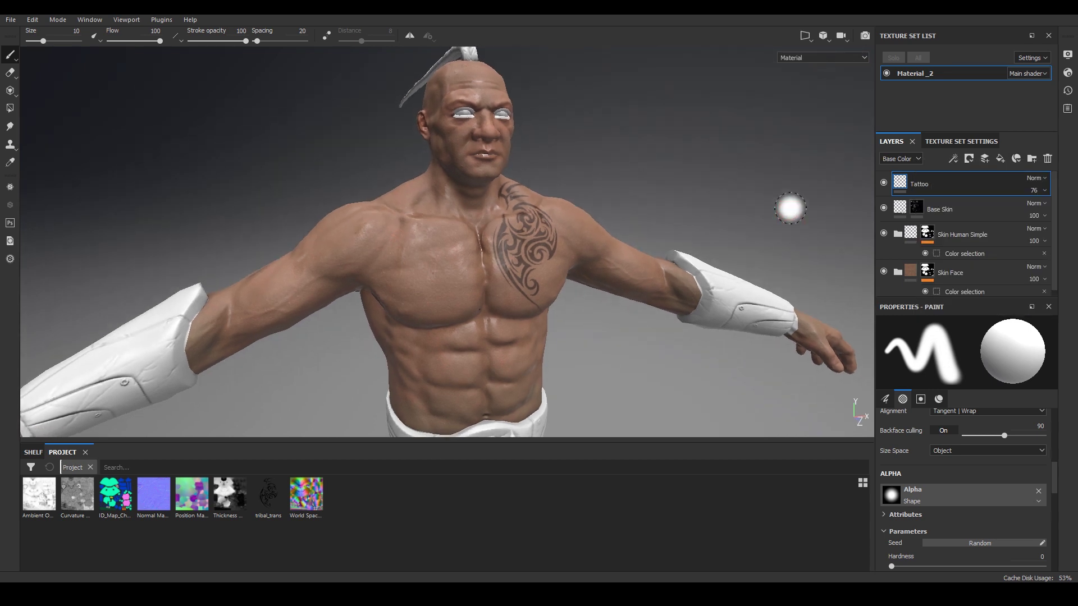
{"action": "left_click", "coordinate": [34, 452]}
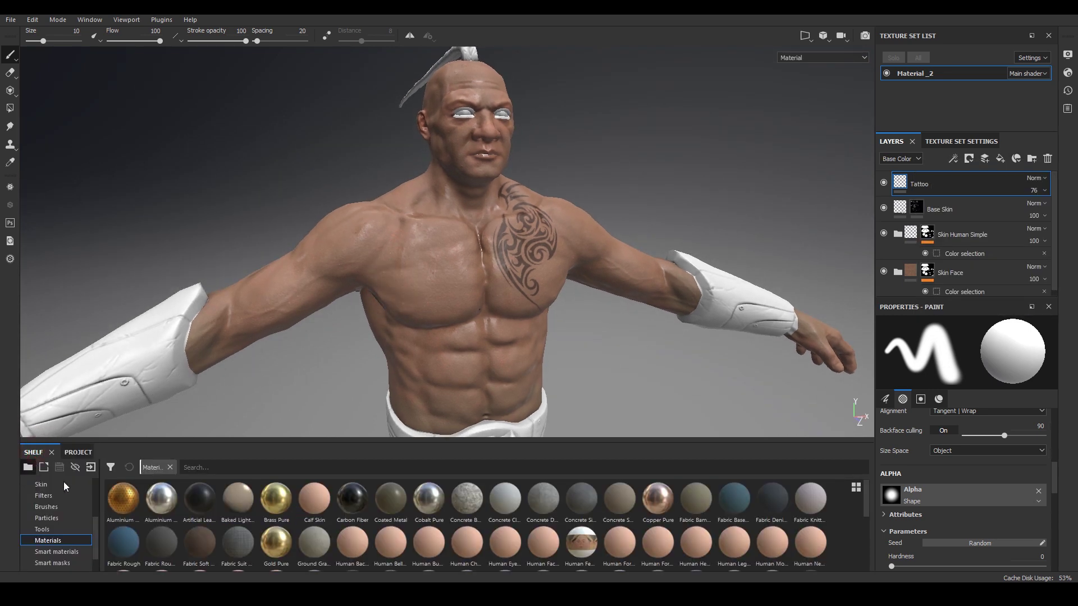
{"action": "left_click", "coordinate": [58, 552]}
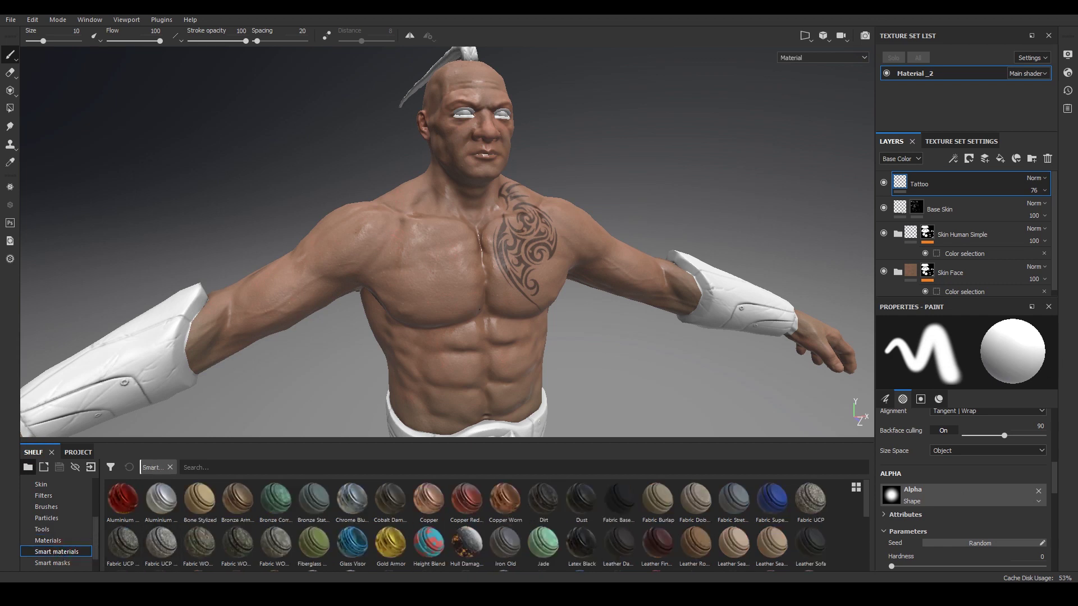
{"action": "mouse_move", "coordinate": [111, 514]}
{"action": "left_mouse_down"}
{"action": "mouse_move", "coordinate": [270, 452]}
{"action": "mouse_move", "coordinate": [770, 457]}
{"action": "mouse_move", "coordinate": [856, 483]}
{"action": "mouse_move", "coordinate": [312, 455]}
{"action": "left_mouse_up"}
{"action": "mouse_move", "coordinate": [696, 451]}
{"action": "left_mouse_down"}
{"action": "mouse_move", "coordinate": [688, 323]}
{"action": "mouse_move", "coordinate": [829, 194]}
{"action": "left_mouse_up"}
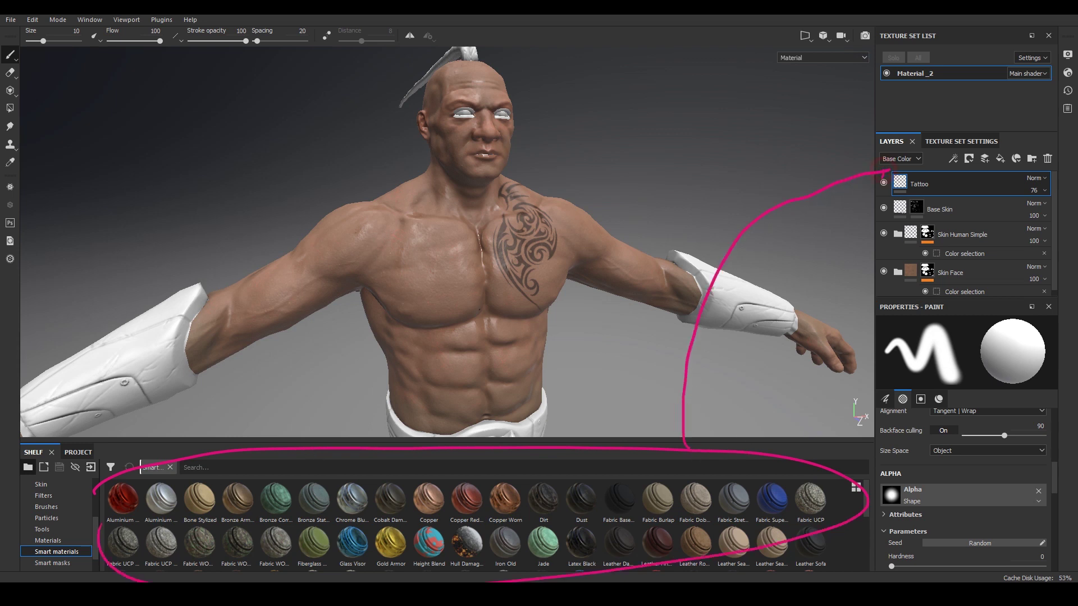
{"action": "key", "text": "Escape"}
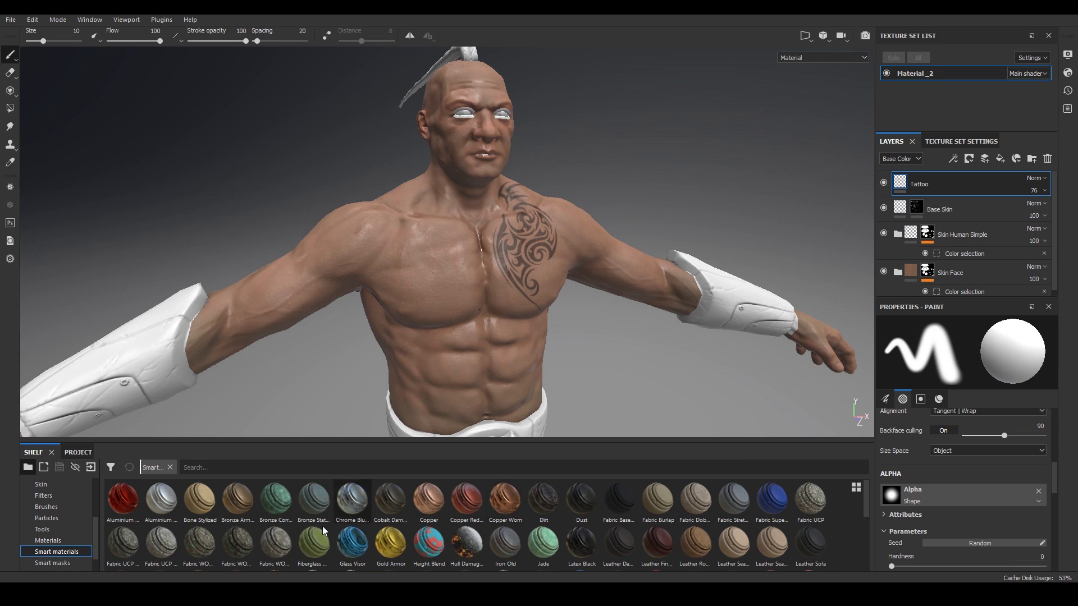
Add the Aluminium Anodized Red smart material above the Tattoo layer.
{"action": "left_click", "coordinate": [123, 503]}
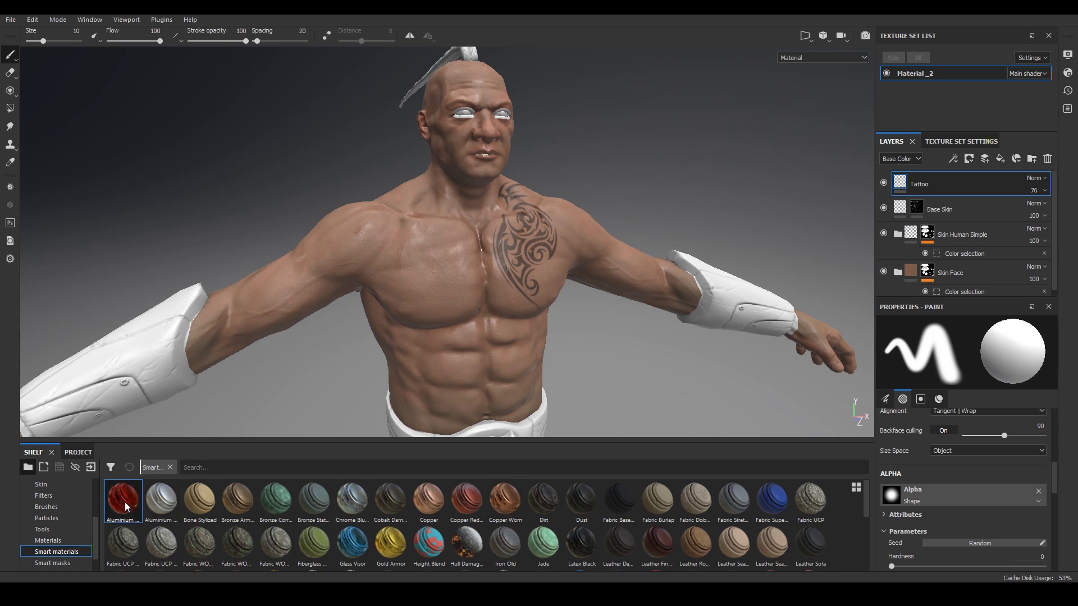
{"action": "mouse_move", "coordinate": [121, 505]}
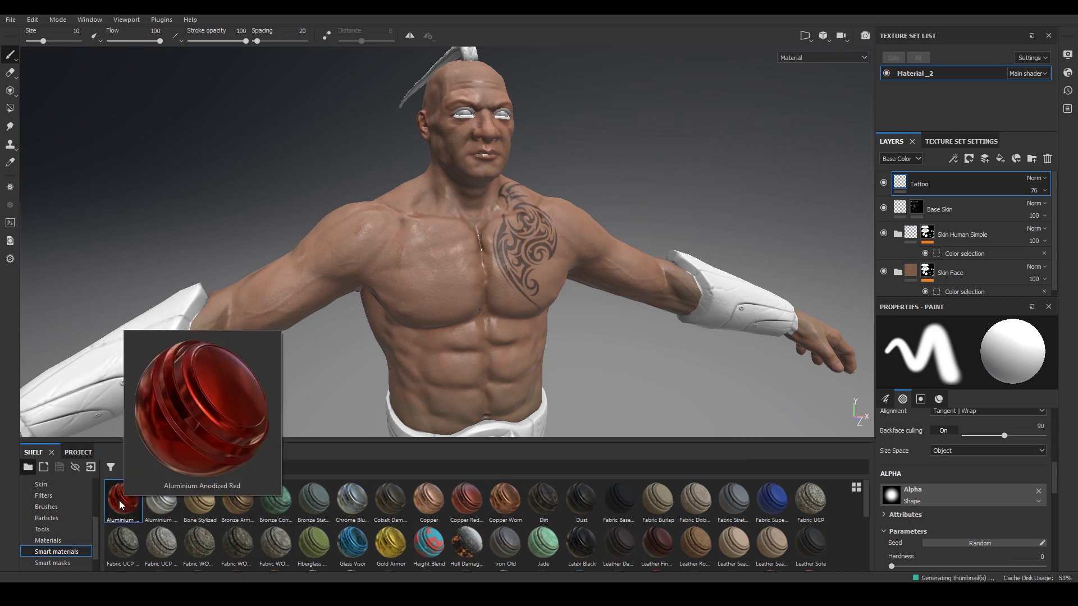
{"action": "left_click_drag", "start_coordinate": [120, 505], "coordinate": [943, 181]}
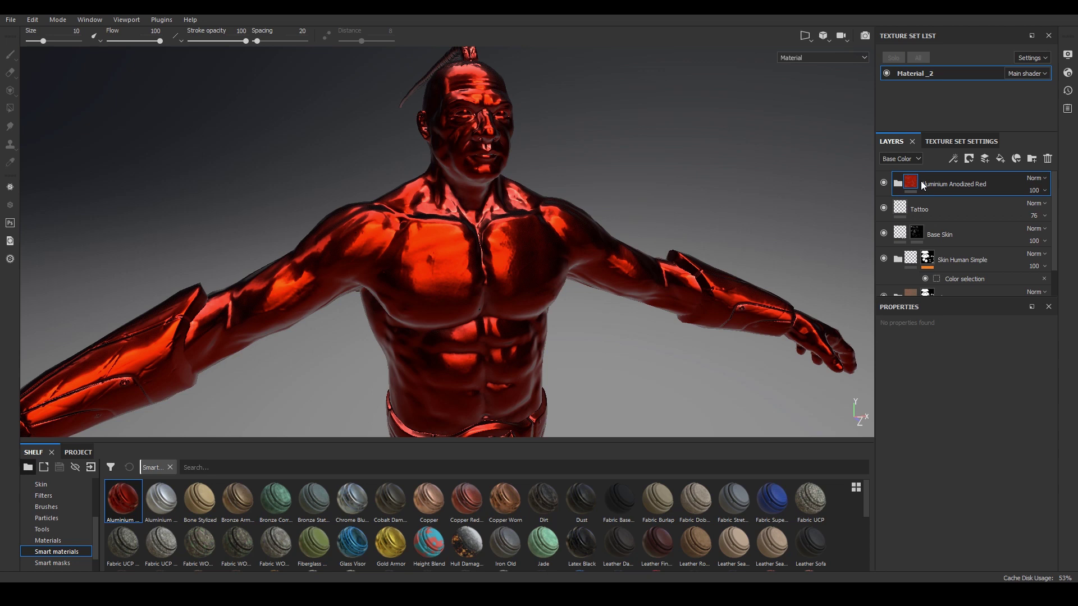
{"action": "left_click_drag", "start_coordinate": [723, 146], "coordinate": [749, 152], "text": "alt"}
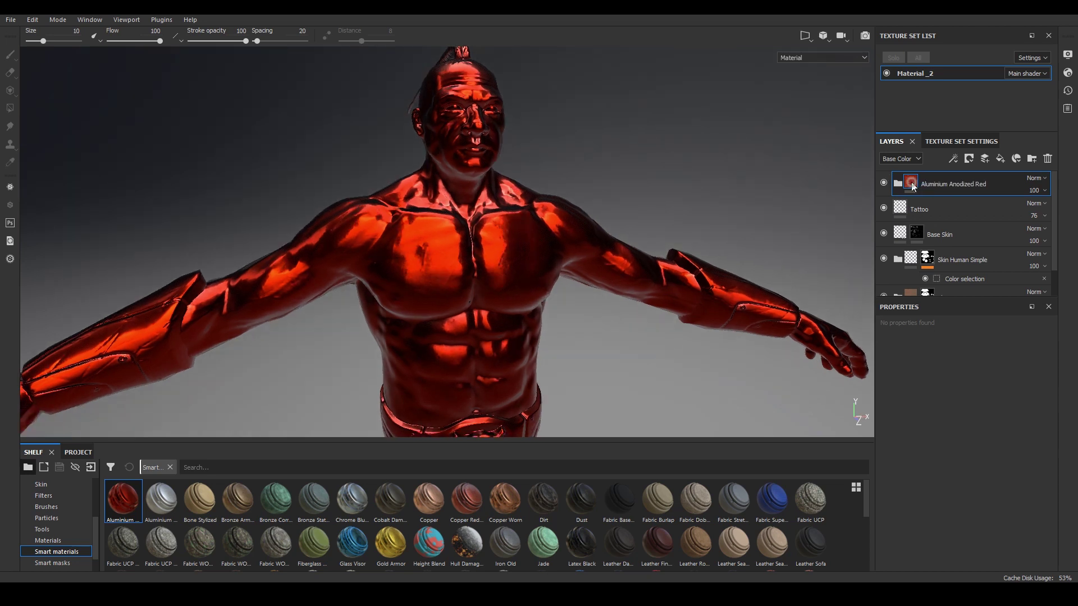
Add a black mask to the Aluminium Anodized Red layer and reduce the brush size to 1.55.
{"action": "right_click", "coordinate": [914, 187]}
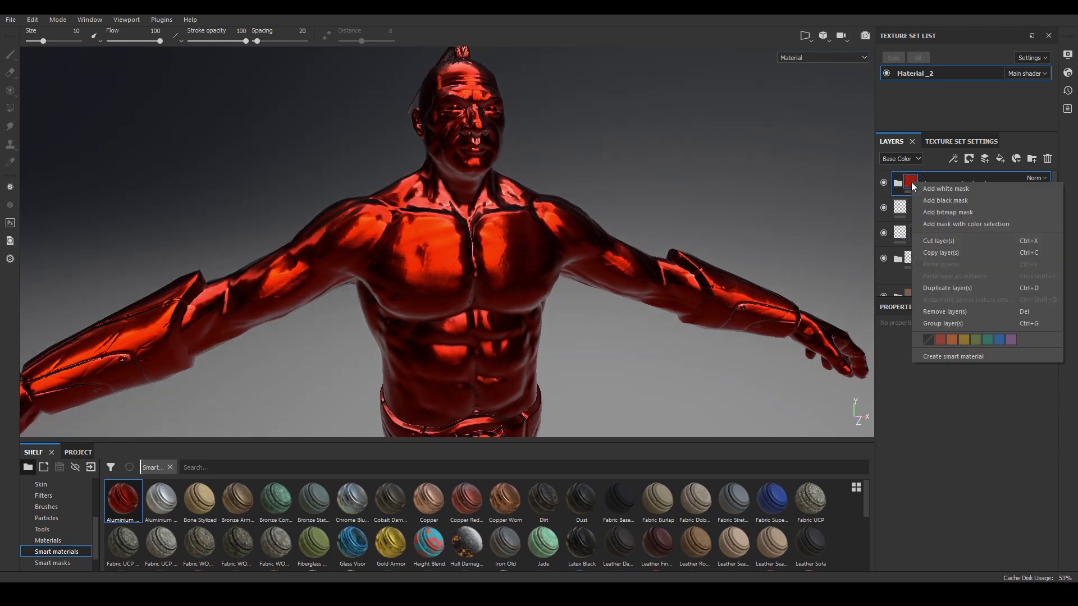
{"action": "left_click", "coordinate": [948, 199]}
{"action": "mouse_move", "coordinate": [736, 184]}
{"action": "left_mouse_down", "text": "alt"}
{"action": "mouse_move", "coordinate": [813, 248]}
{"action": "mouse_move", "coordinate": [698, 257]}
{"action": "mouse_move", "coordinate": [712, 231]}
{"action": "mouse_move", "coordinate": [611, 237]}
{"action": "mouse_move", "coordinate": [623, 205]}
{"action": "mouse_move", "coordinate": [612, 202]}
{"action": "mouse_move", "coordinate": [655, 161]}
{"action": "mouse_move", "coordinate": [692, 242]}
{"action": "mouse_move", "coordinate": [734, 260]}
{"action": "mouse_move", "coordinate": [765, 251]}
{"action": "mouse_move", "coordinate": [800, 218]}
{"action": "mouse_move", "coordinate": [746, 226]}
{"action": "left_mouse_up", "text": "alt"}
{"action": "key", "text": "bracketleft"}
{"action": "key", "text": "bracketleft"}
{"action": "key", "text": "bracketleft"}
{"action": "scroll", "coordinate": [741, 234], "scroll_direction": "up", "scroll_amount": 2}
{"action": "key", "text": "bracketleft"}
{"action": "key", "text": "bracketleft"}
{"action": "right_click_drag", "start_coordinate": [745, 231], "coordinate": [744, 231], "text": "ctrl"}
{"action": "mouse_move", "coordinate": [743, 231]}
{"action": "left_mouse_down", "text": "alt"}
{"action": "mouse_move", "coordinate": [775, 225]}
{"action": "mouse_move", "coordinate": [746, 272]}
{"action": "mouse_move", "coordinate": [757, 280]}
{"action": "left_mouse_up", "text": "alt"}
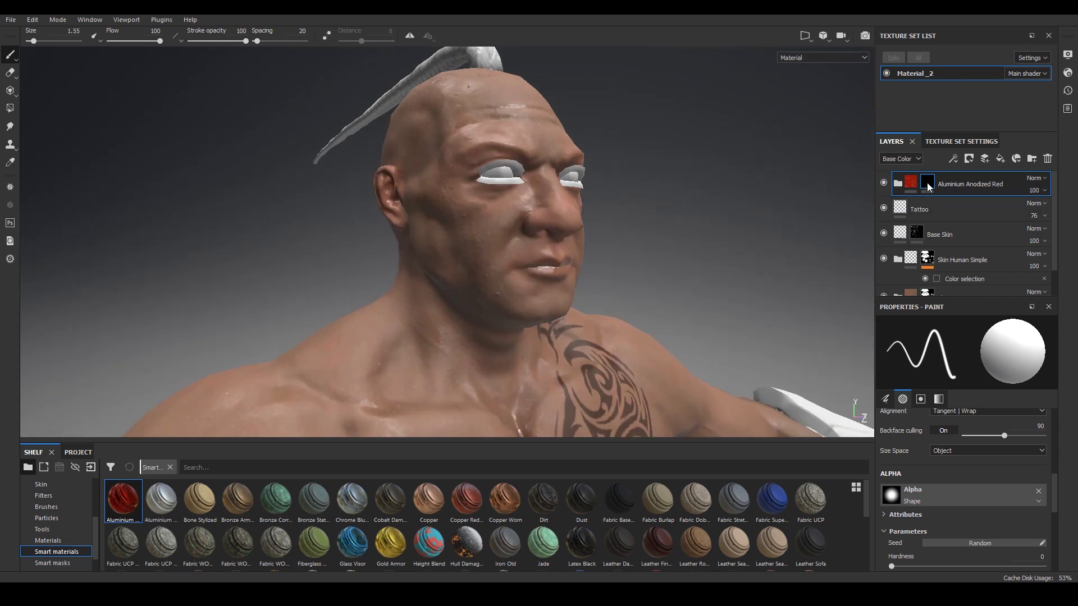
Reduce the brush size to 0.32 and paint a thin branching cut into the mask on the character's right cheek.
{"action": "mouse_move", "coordinate": [523, 192]}
{"action": "right_mouse_down", "text": "alt"}
{"action": "mouse_move", "coordinate": [607, 264]}
{"action": "mouse_move", "coordinate": [668, 269]}
{"action": "right_mouse_up", "text": "alt"}
{"action": "right_click_drag", "start_coordinate": [575, 212], "coordinate": [729, 236], "text": "alt"}
{"action": "right_click_drag", "start_coordinate": [438, 230], "coordinate": [436, 230], "text": "ctrl"}
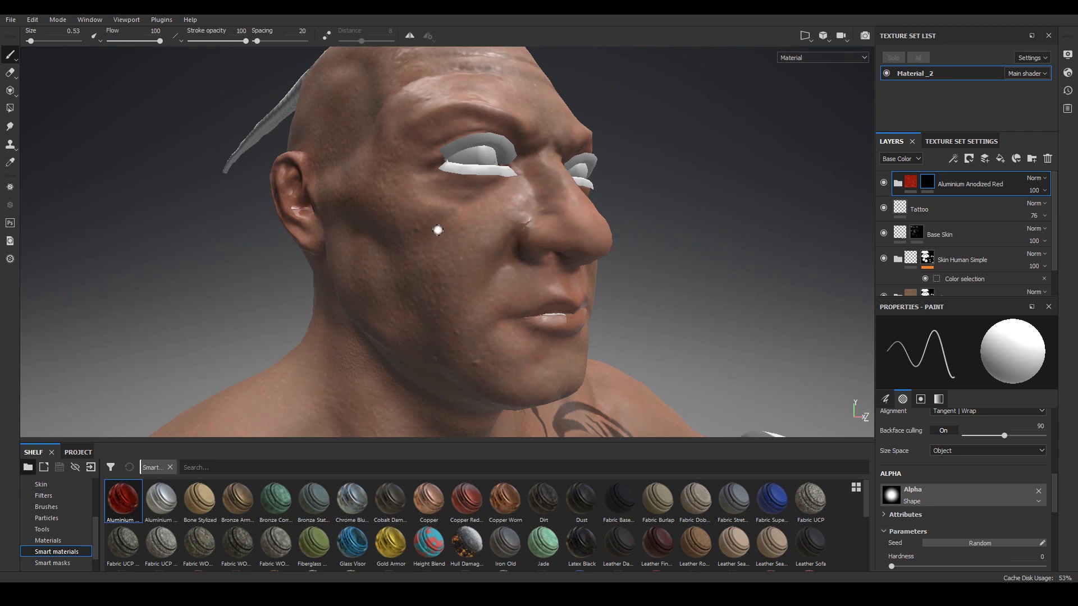
{"action": "left_click_drag", "start_coordinate": [438, 230], "coordinate": [728, 212], "text": "alt"}
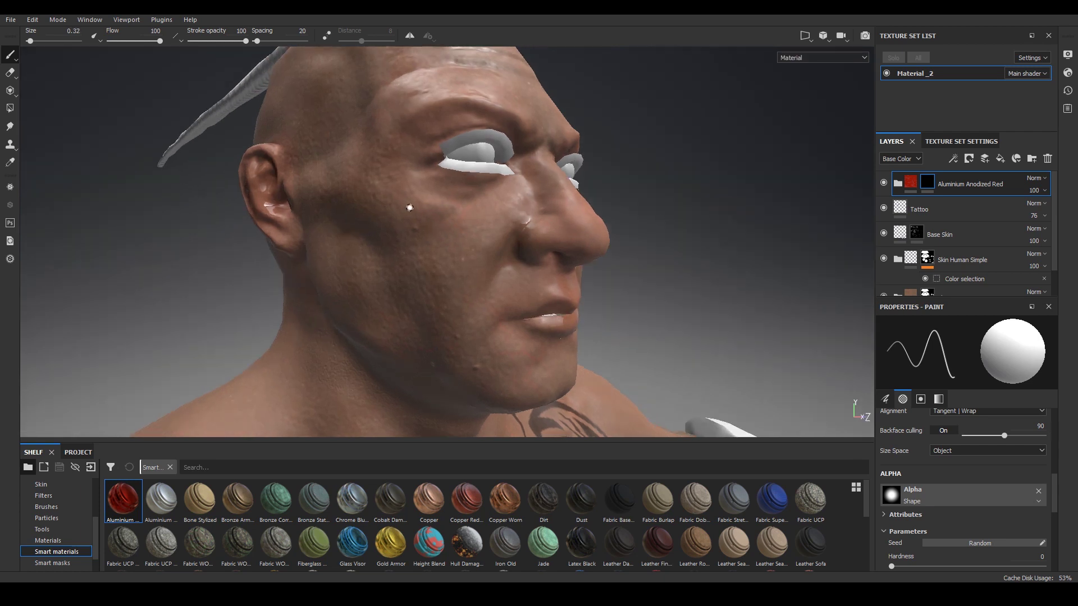
{"action": "left_click_drag", "start_coordinate": [388, 209], "coordinate": [645, 178], "text": "alt"}
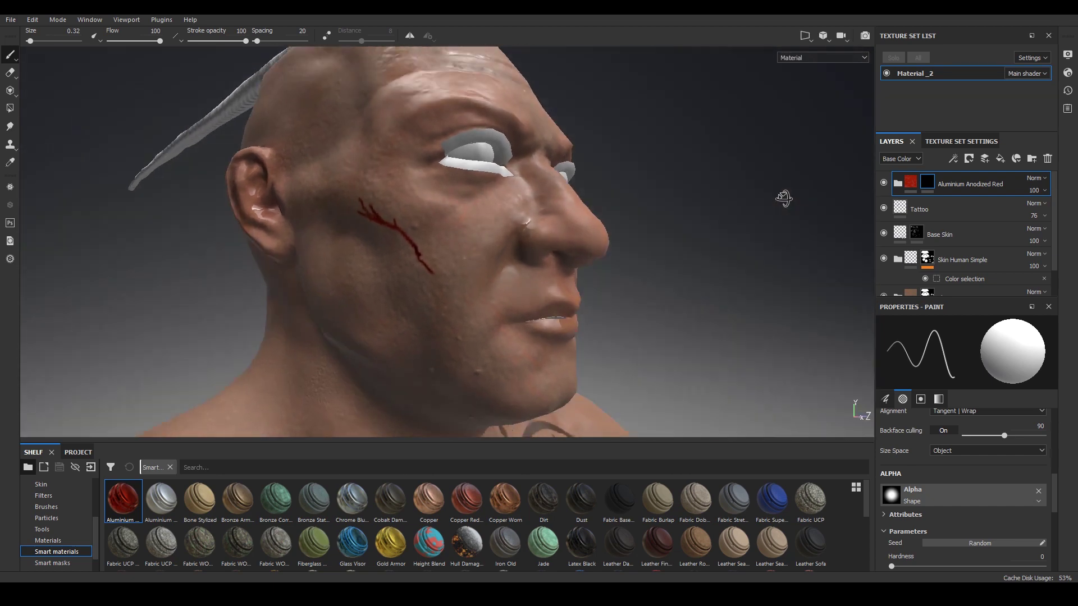
{"action": "left_click_drag", "start_coordinate": [782, 198], "coordinate": [643, 243], "text": "alt"}
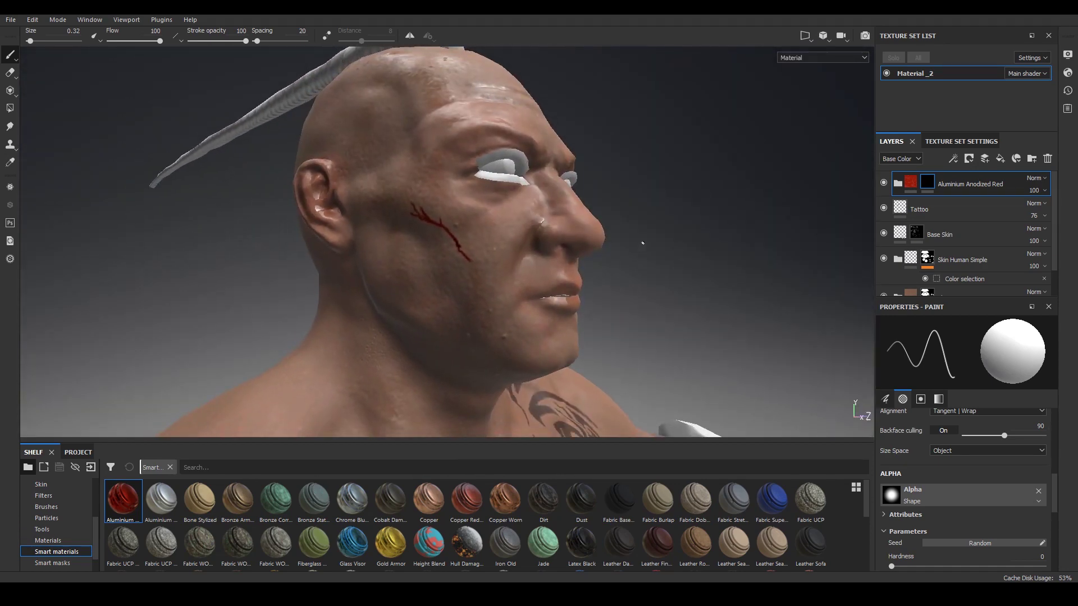
{"action": "mouse_move", "coordinate": [703, 274]}
{"action": "left_mouse_down", "text": "alt"}
{"action": "mouse_move", "coordinate": [700, 243]}
{"action": "mouse_move", "coordinate": [753, 253]}
{"action": "mouse_move", "coordinate": [675, 297]}
{"action": "mouse_move", "coordinate": [688, 305]}
{"action": "mouse_move", "coordinate": [741, 269]}
{"action": "mouse_move", "coordinate": [641, 251]}
{"action": "mouse_move", "coordinate": [713, 267]}
{"action": "mouse_move", "coordinate": [730, 248]}
{"action": "mouse_move", "coordinate": [691, 230]}
{"action": "mouse_move", "coordinate": [658, 239]}
{"action": "left_mouse_up", "text": "alt"}
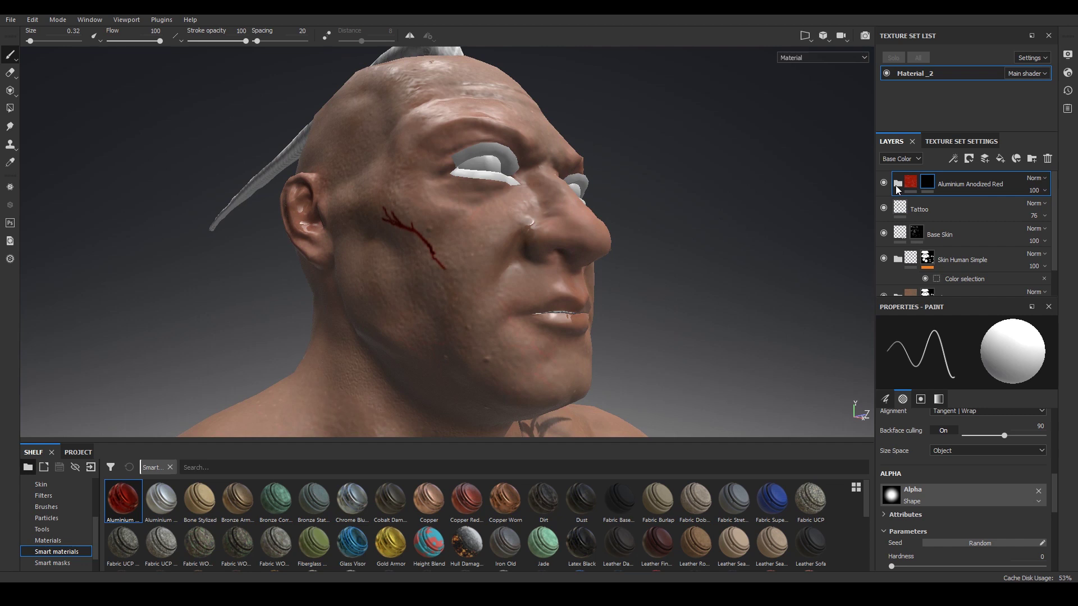
Turn off the metal and nrm channels of the Aluminum fill inside the Aluminium Anodized Red folder.
{"action": "left_click", "coordinate": [898, 185]}
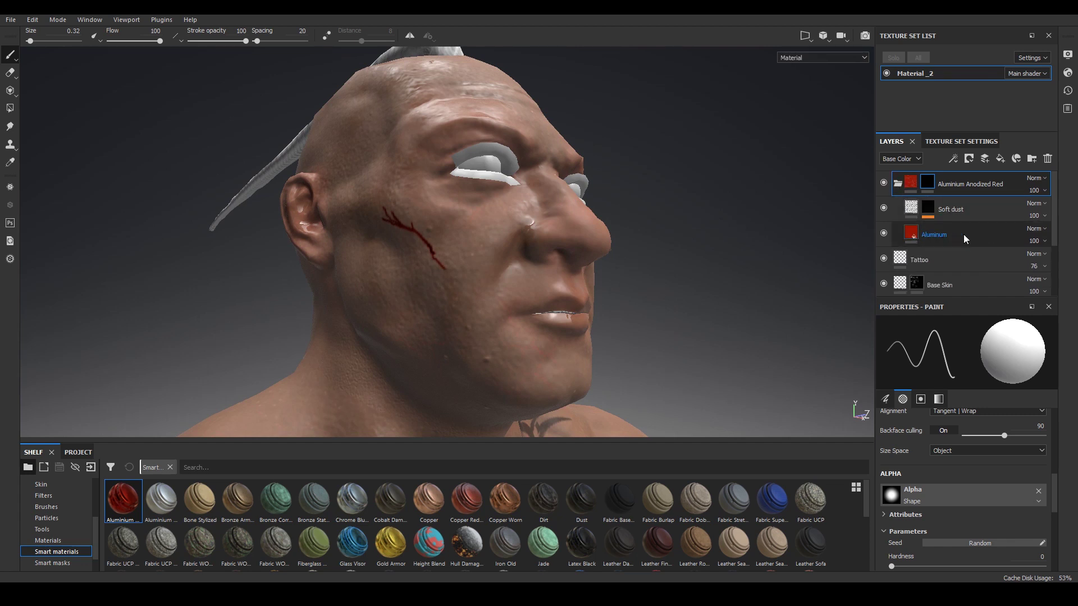
{"action": "left_click", "coordinate": [927, 239]}
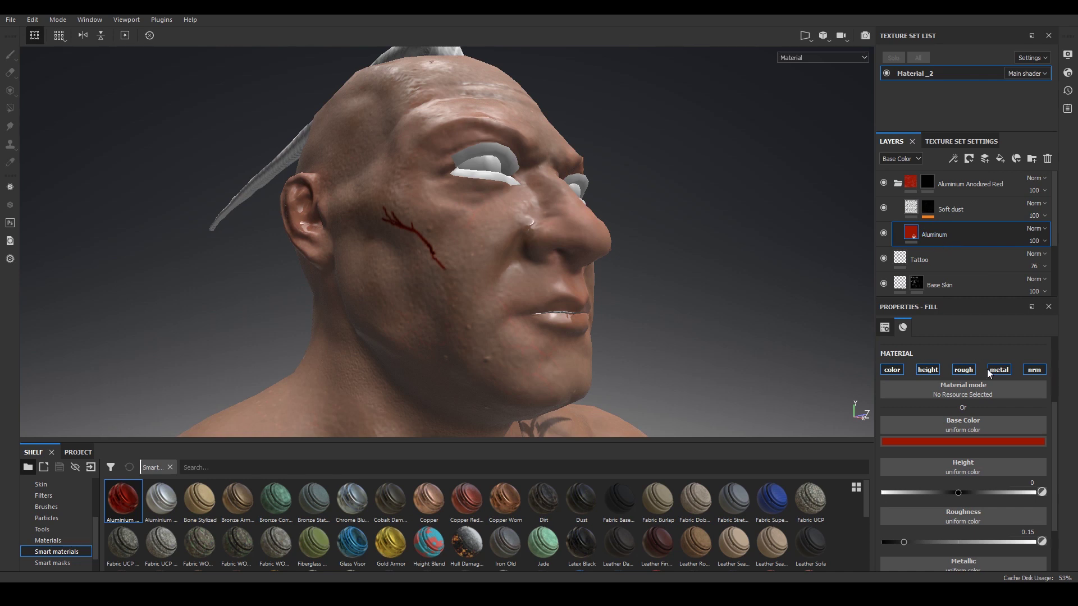
{"action": "mouse_move", "coordinate": [863, 355]}
{"action": "left_mouse_down"}
{"action": "mouse_move", "coordinate": [967, 355]}
{"action": "mouse_move", "coordinate": [1054, 422]}
{"action": "mouse_move", "coordinate": [916, 538]}
{"action": "mouse_move", "coordinate": [867, 377]}
{"action": "left_mouse_up"}
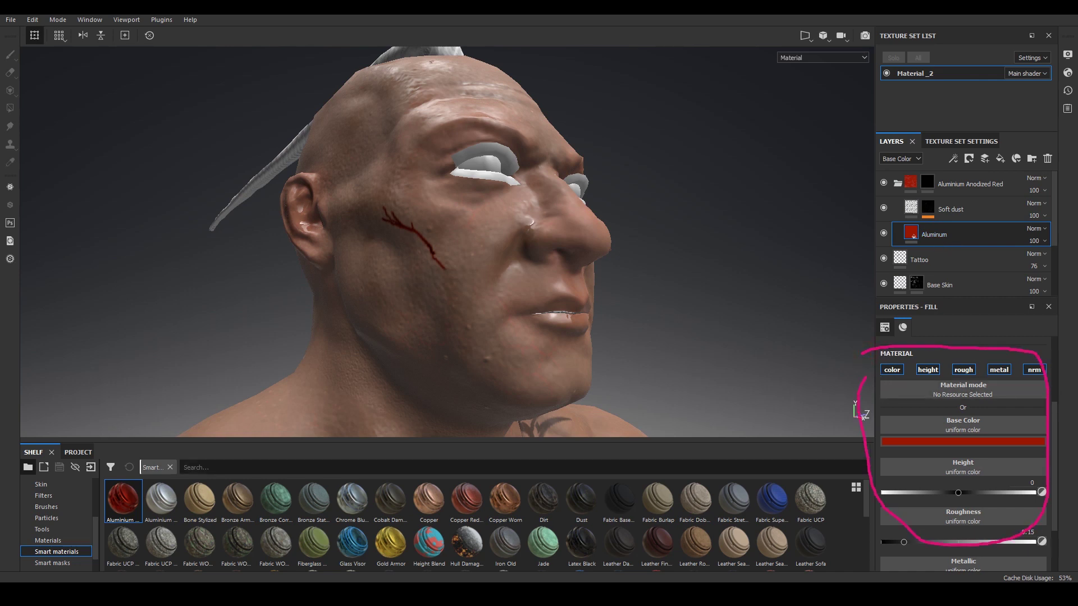
{"action": "key", "text": "Escape"}
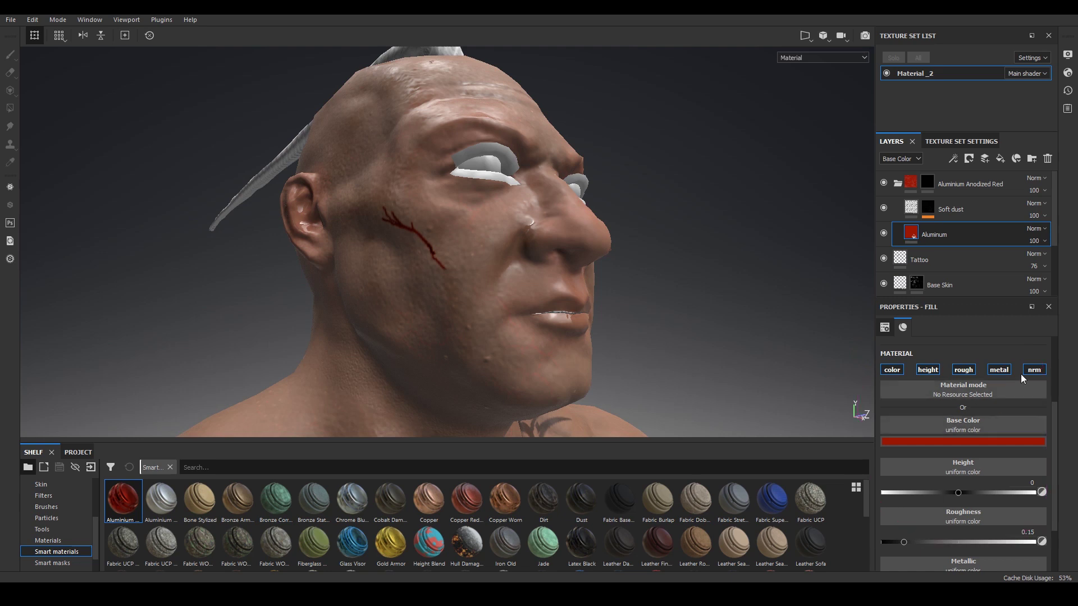
{"action": "left_click", "coordinate": [1036, 371]}
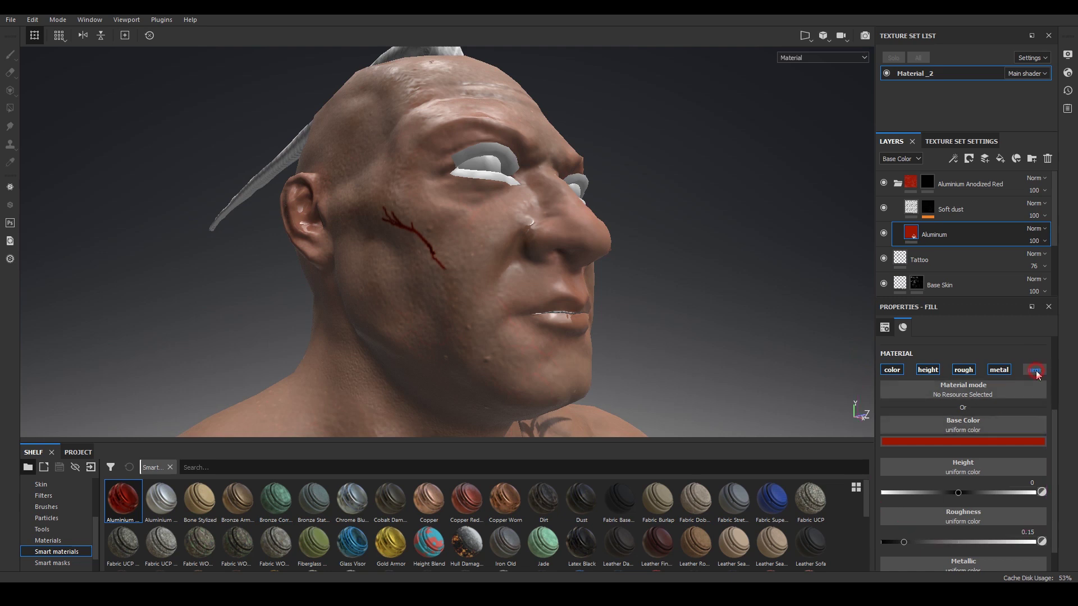
{"action": "left_click", "coordinate": [999, 370]}
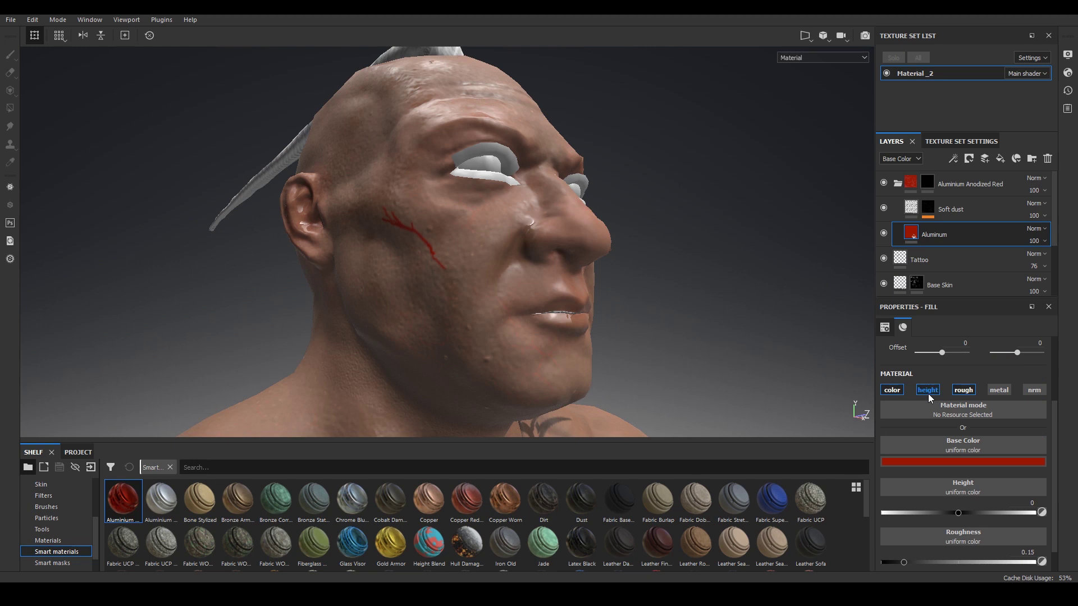
{"action": "left_click_drag", "start_coordinate": [623, 318], "coordinate": [701, 298], "text": "alt"}
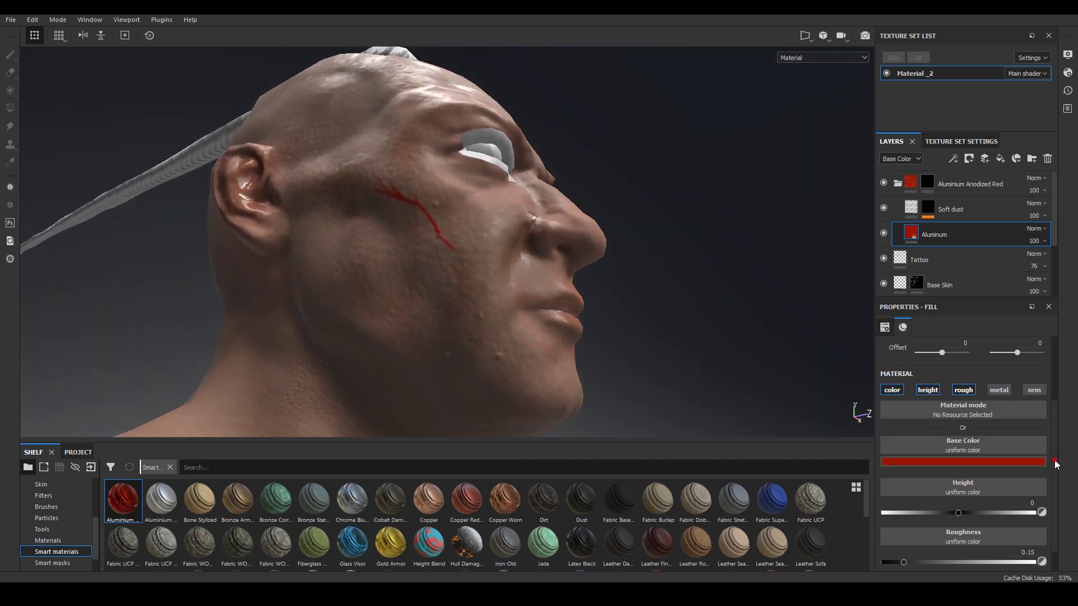
Set the Aluminum fill's height to -0.3745 so the cheek cut sinks into the skin.
{"action": "scroll", "coordinate": [1039, 458], "scroll_direction": "down", "scroll_amount": 1}
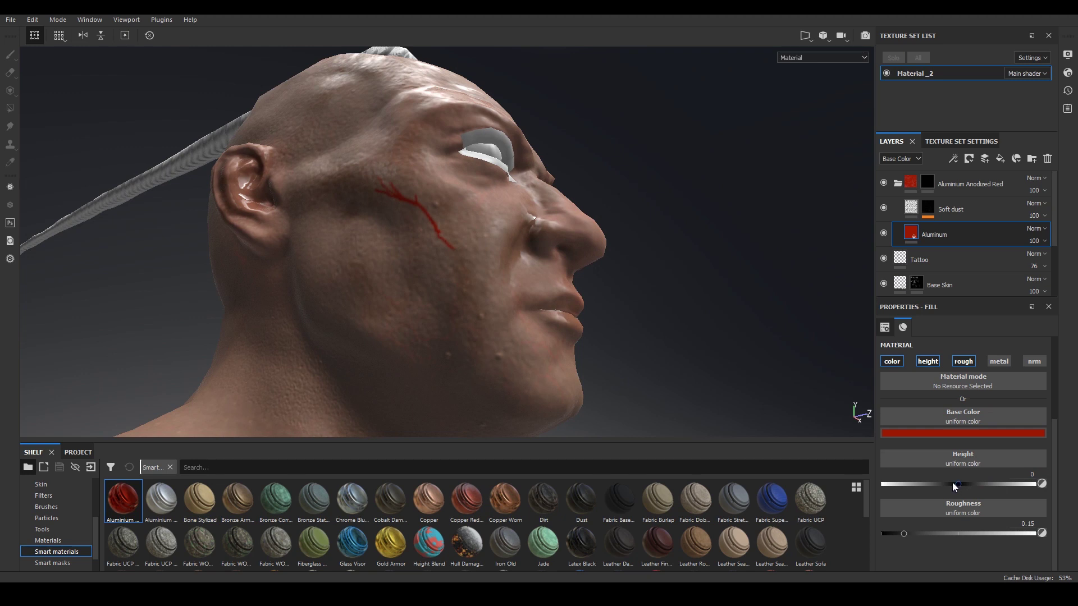
{"action": "left_click_drag", "start_coordinate": [959, 490], "coordinate": [933, 492]}
{"action": "left_click_drag", "start_coordinate": [722, 327], "coordinate": [645, 352], "text": "alt"}
{"action": "mouse_move", "coordinate": [912, 484]}
{"action": "left_mouse_down"}
{"action": "mouse_move", "coordinate": [983, 490]}
{"action": "mouse_move", "coordinate": [929, 492]}
{"action": "left_mouse_up"}
{"action": "left_click_drag", "start_coordinate": [746, 340], "coordinate": [701, 320], "text": "alt"}
Set the Aluminum fill's roughness to 0.4109 and change its base color to a muted dark red.
{"action": "left_click_drag", "start_coordinate": [903, 534], "coordinate": [1007, 538]}
{"action": "left_click_drag", "start_coordinate": [863, 541], "coordinate": [989, 537]}
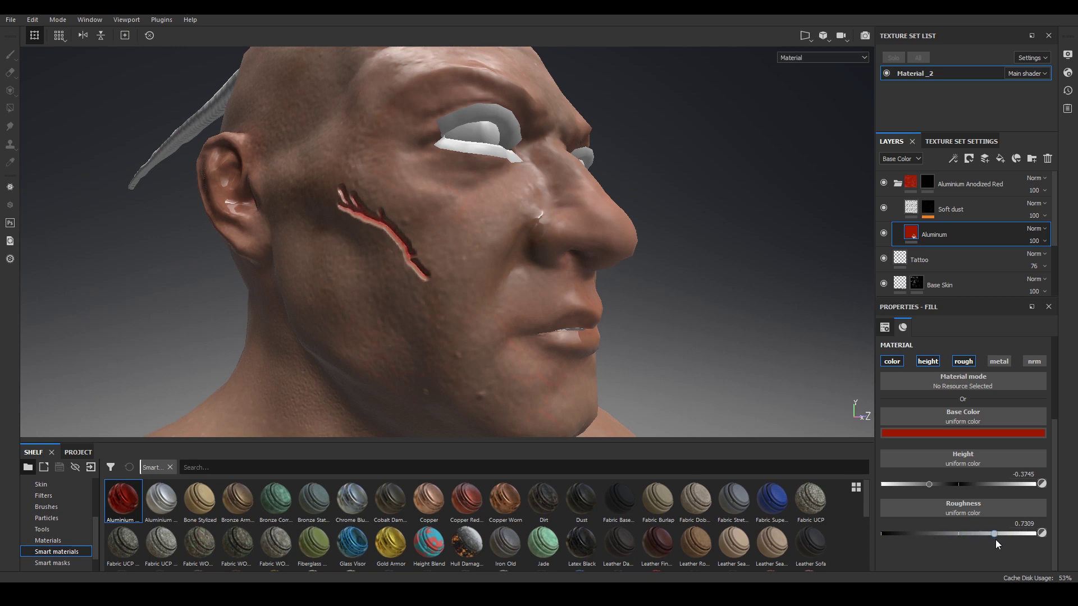
{"action": "left_click_drag", "start_coordinate": [1020, 541], "coordinate": [918, 543]}
{"action": "left_click_drag", "start_coordinate": [663, 338], "coordinate": [811, 440], "text": "alt"}
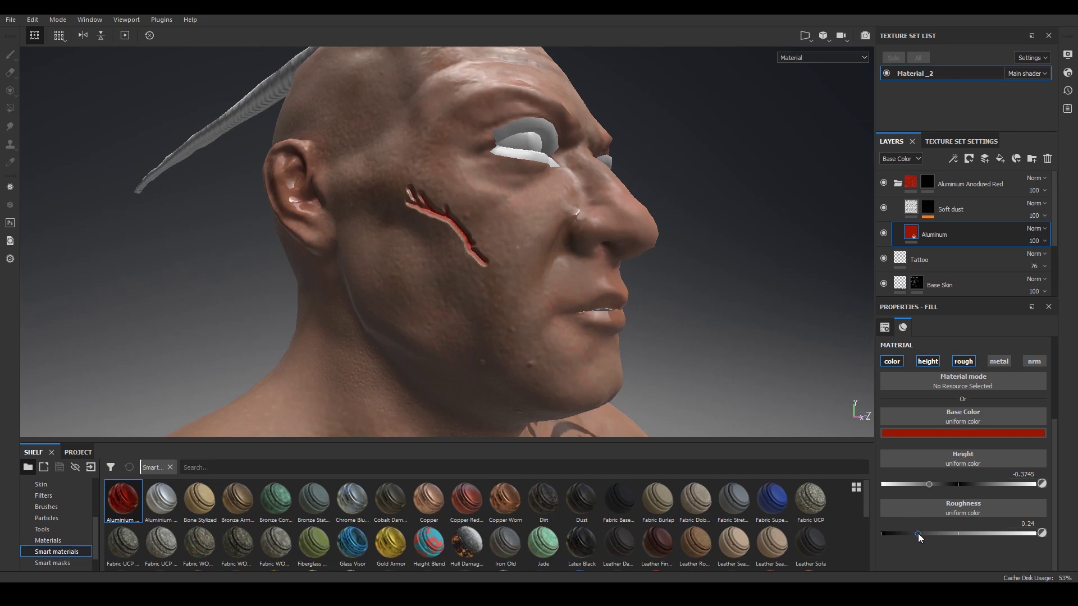
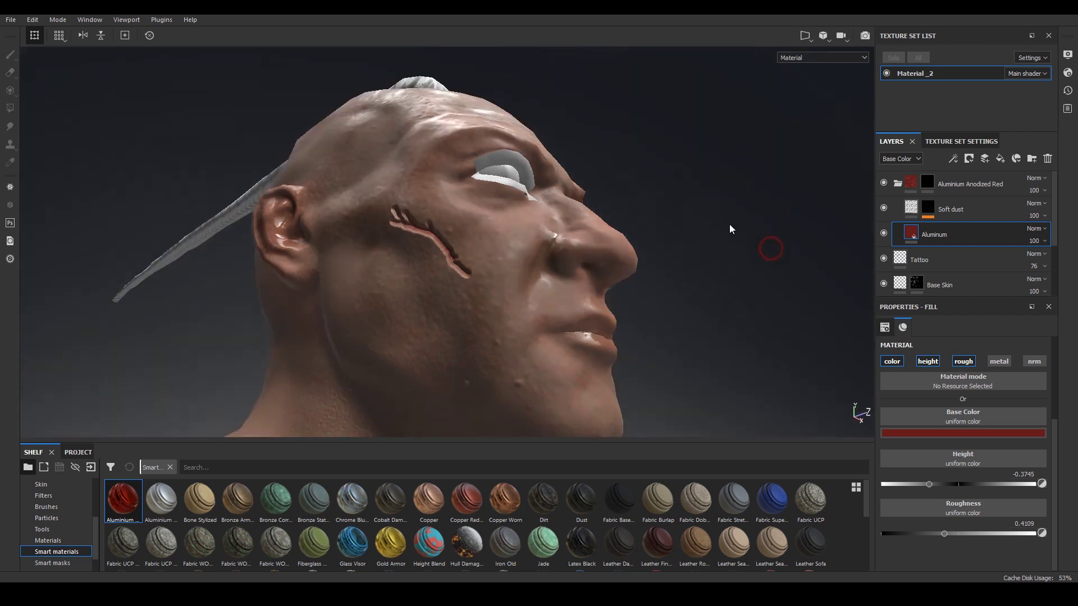
{"action": "scroll", "coordinate": [428, 224], "scroll_direction": "up", "scroll_amount": 2}
{"action": "left_click_drag", "start_coordinate": [795, 251], "coordinate": [819, 246], "text": "alt"}
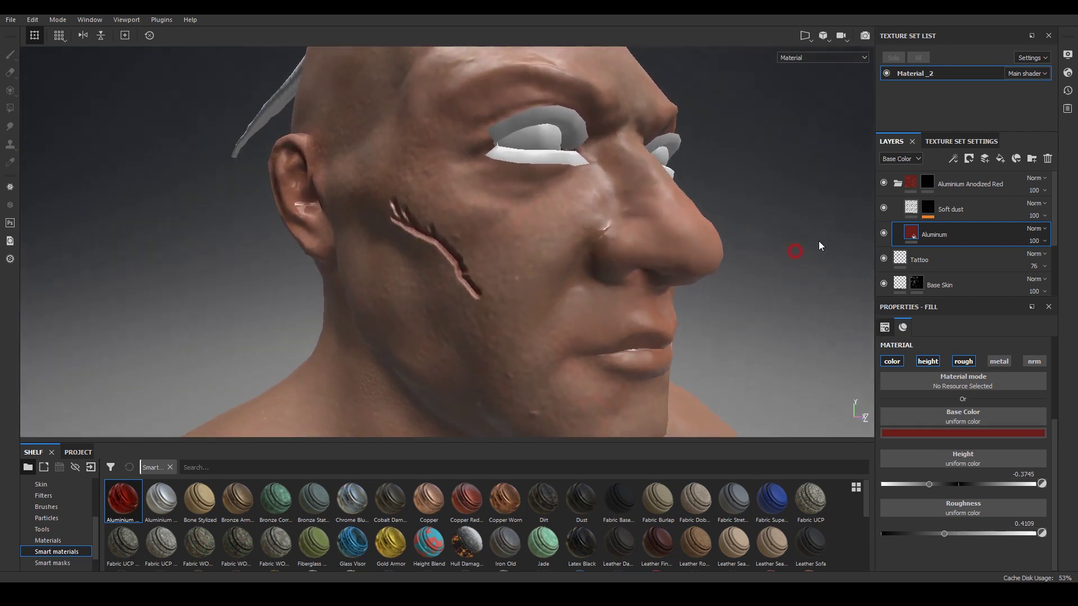
Select the Aluminium Anodized Red folder's mask and erase small bits from the upper end of the cheek cut.
{"action": "left_click", "coordinate": [929, 183]}
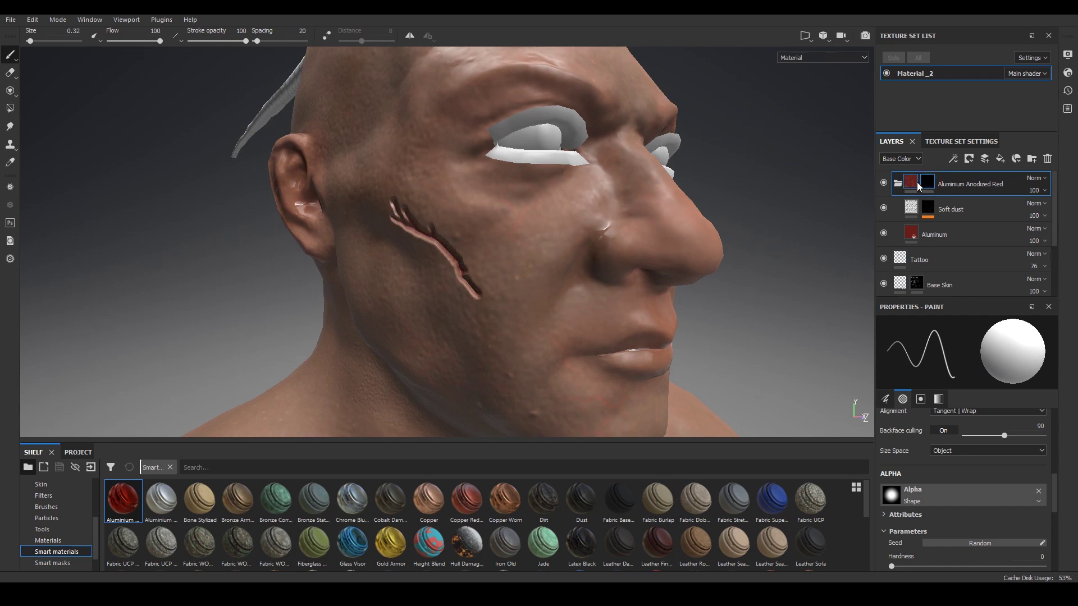
{"action": "scroll", "coordinate": [436, 222], "scroll_direction": "up", "scroll_amount": 2}
{"action": "left_click_drag", "start_coordinate": [820, 258], "coordinate": [849, 250], "text": "alt"}
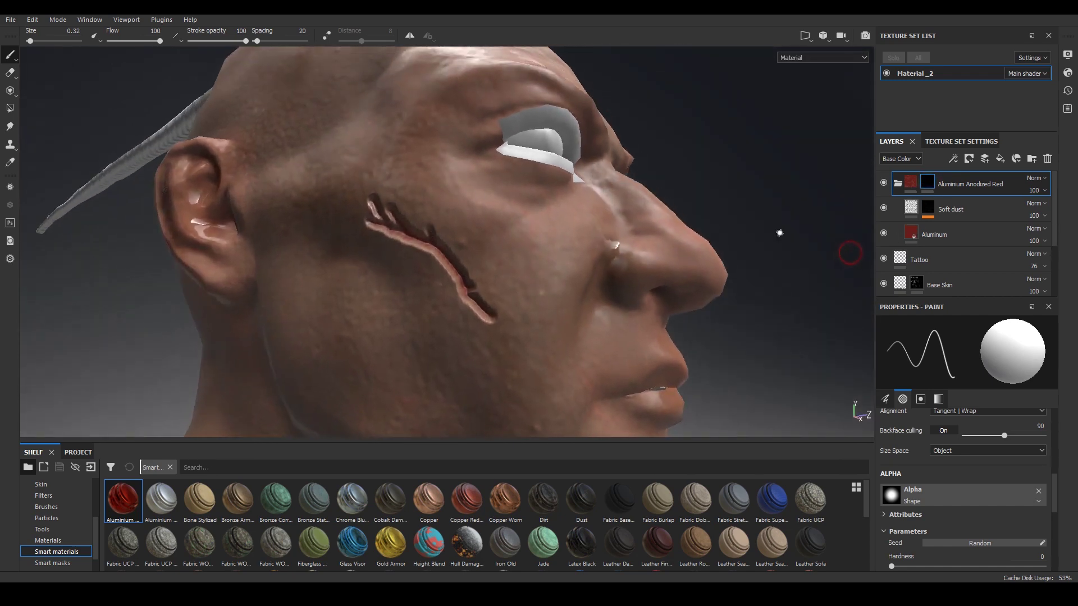
{"action": "scroll", "coordinate": [434, 233], "scroll_direction": "up", "scroll_amount": 1}
{"action": "mouse_move", "coordinate": [538, 274]}
{"action": "left_mouse_down", "text": "alt"}
{"action": "mouse_move", "coordinate": [799, 164]}
{"action": "mouse_move", "coordinate": [809, 202]}
{"action": "mouse_move", "coordinate": [838, 160]}
{"action": "mouse_move", "coordinate": [826, 166]}
{"action": "left_mouse_up", "text": "alt"}
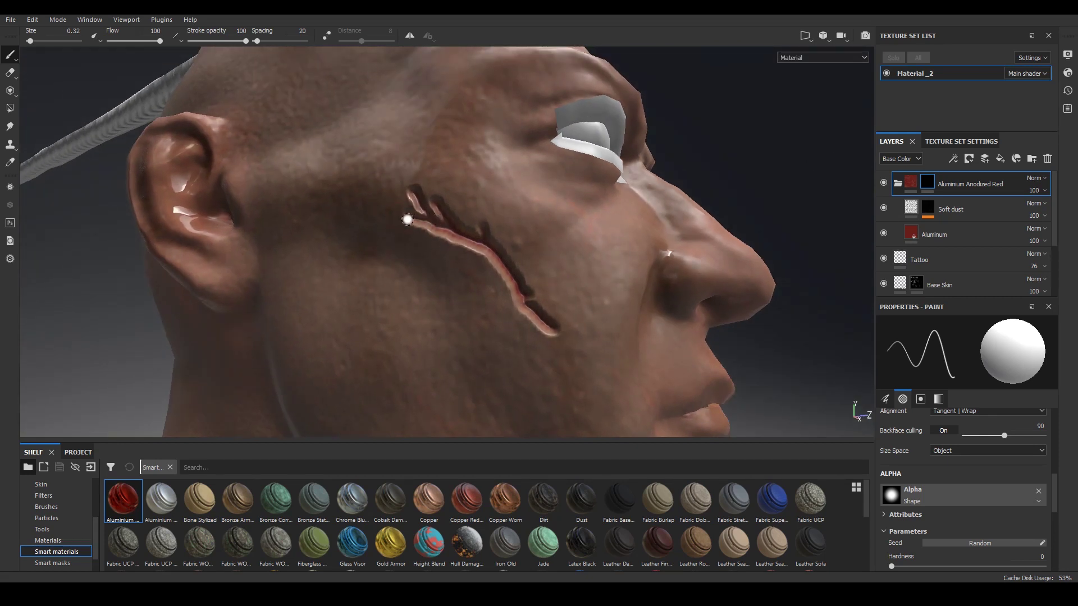
{"action": "key", "text": "x"}
{"action": "left_click", "coordinate": [401, 212]}
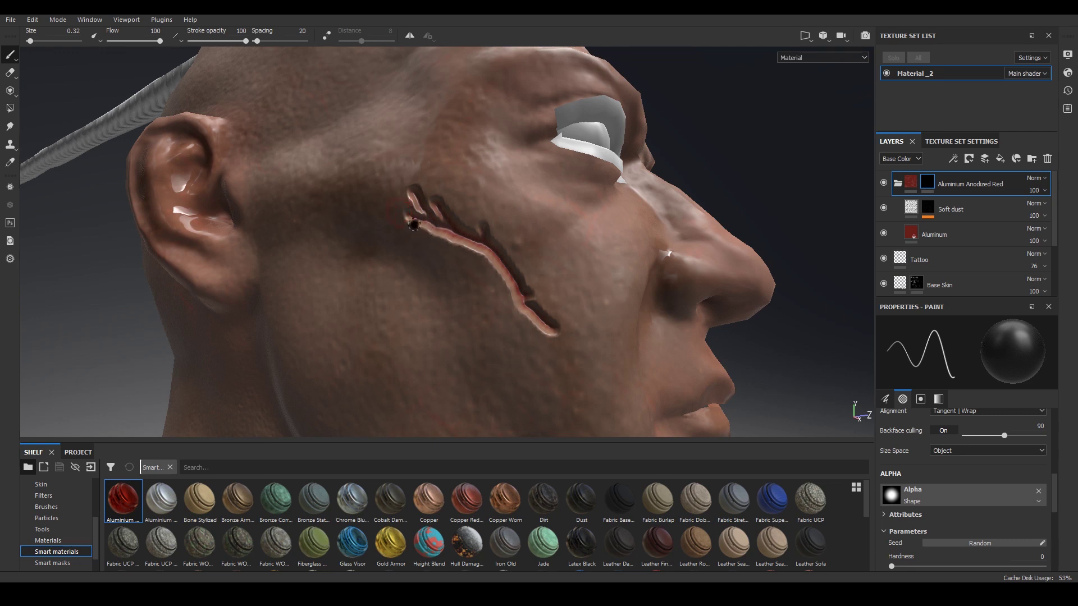
{"action": "left_click", "coordinate": [399, 212]}
{"action": "left_click_drag", "start_coordinate": [758, 176], "coordinate": [735, 183], "text": "alt"}
{"action": "left_click", "coordinate": [409, 226]}
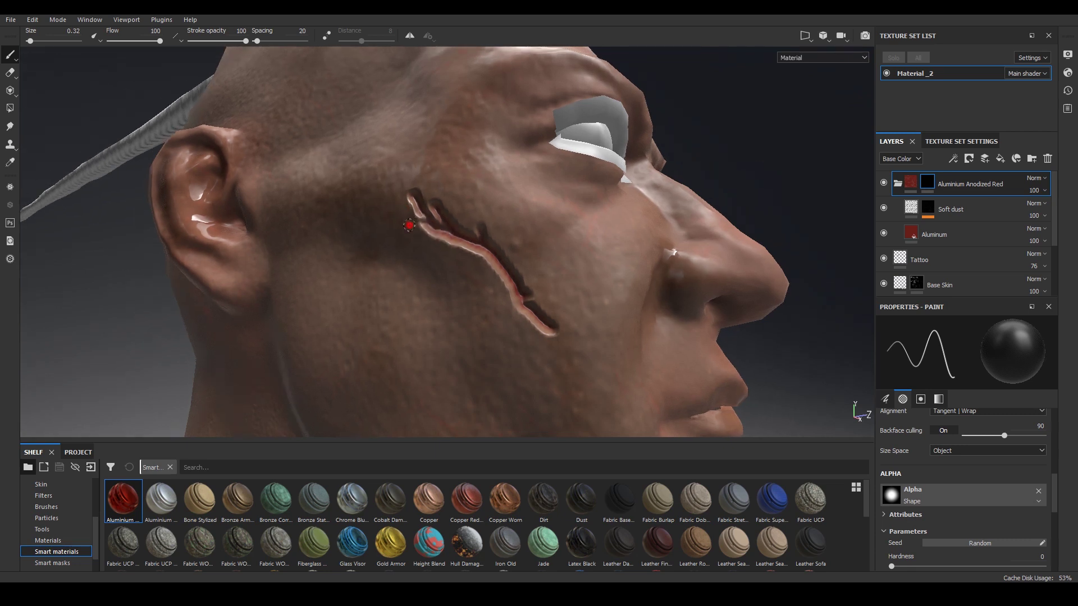
{"action": "left_click", "coordinate": [415, 227]}
{"action": "left_click_drag", "start_coordinate": [471, 256], "coordinate": [533, 241], "text": "alt"}
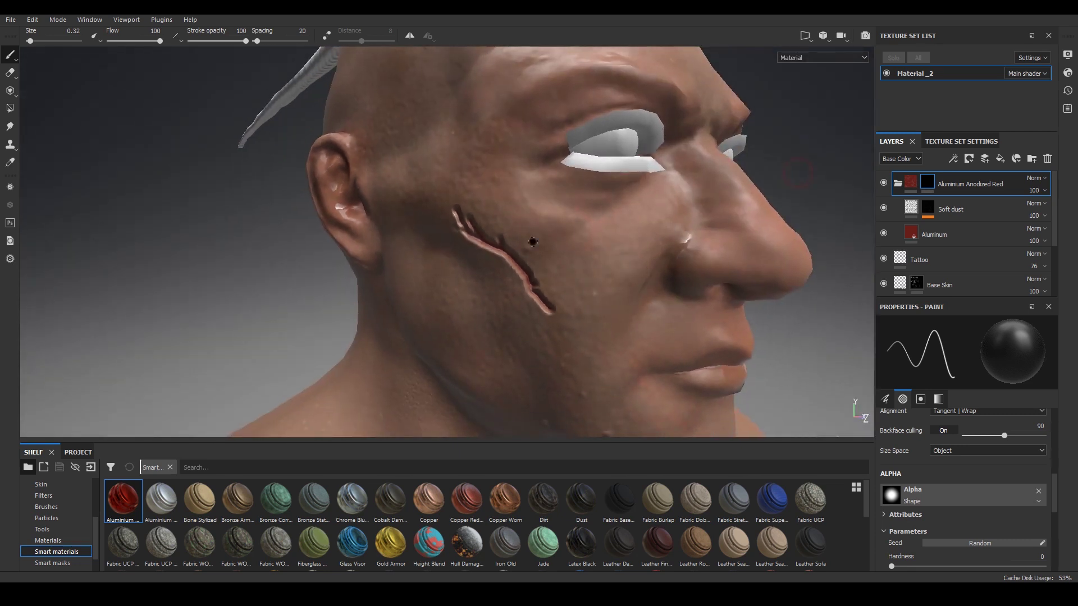
Erase along the lower edge of the cheek cut in the mask to thin it, undoing the stray stroke.
{"action": "right_click_drag", "start_coordinate": [524, 252], "coordinate": [512, 252], "text": "ctrl"}
{"action": "key", "text": "bracketright"}
{"action": "key", "text": "bracketright"}
{"action": "left_click_drag", "start_coordinate": [513, 242], "coordinate": [534, 238], "text": "alt"}
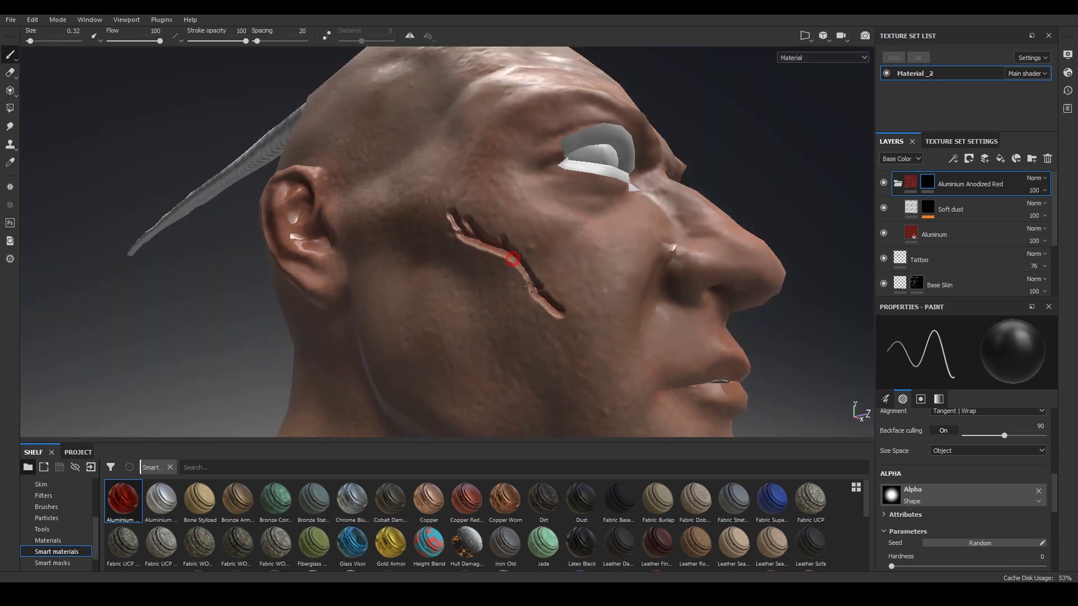
{"action": "left_click_drag", "start_coordinate": [525, 280], "coordinate": [557, 310]}
{"action": "key", "text": "ctrl+z"}
{"action": "right_click_drag", "start_coordinate": [612, 269], "coordinate": [507, 245], "text": "alt"}
{"action": "left_click_drag", "start_coordinate": [507, 246], "coordinate": [515, 236], "text": "alt"}
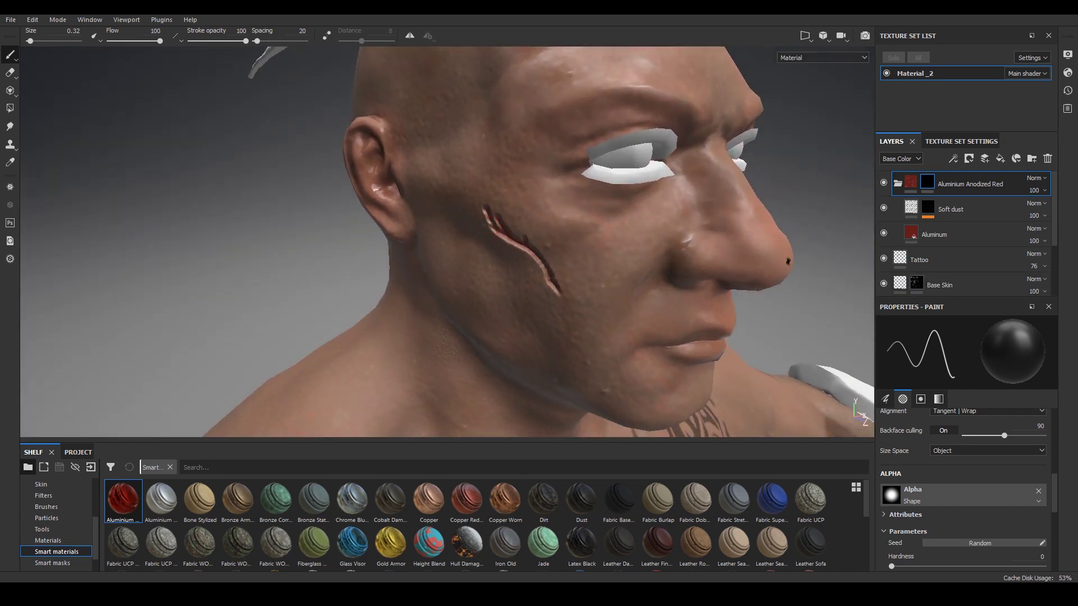
Rotate the environment lighting and erase around the upper part of the cheek cut to narrow it.
{"action": "right_click_drag", "start_coordinate": [840, 234], "coordinate": [813, 237], "text": "shift"}
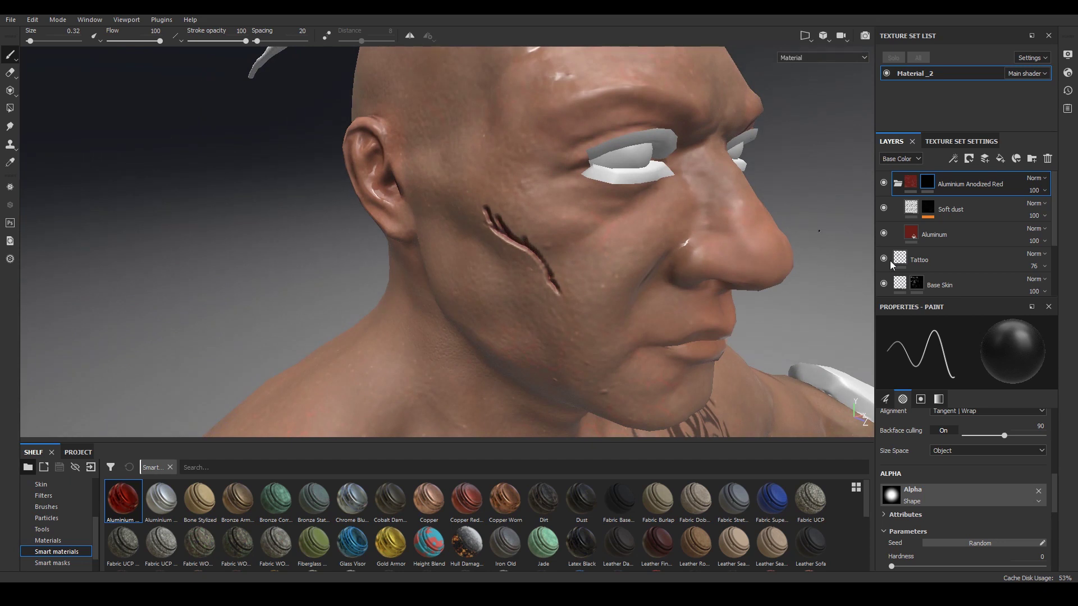
{"action": "left_click_drag", "start_coordinate": [821, 285], "coordinate": [856, 264], "text": "alt"}
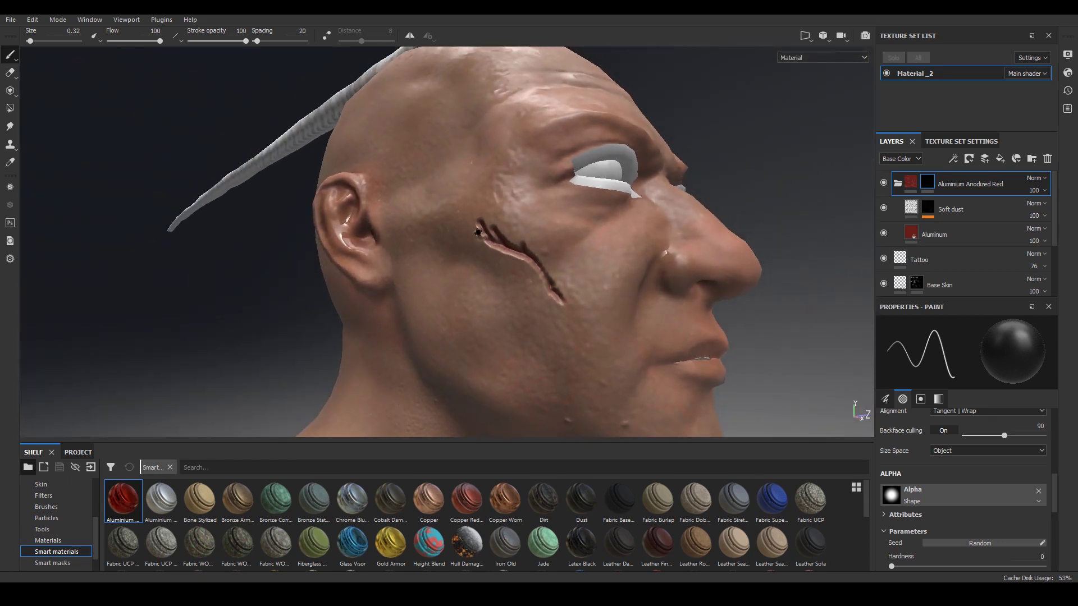
{"action": "mouse_move", "coordinate": [478, 232]}
{"action": "left_mouse_down"}
{"action": "mouse_move", "coordinate": [498, 249]}
{"action": "mouse_move", "coordinate": [519, 244]}
{"action": "left_mouse_up"}
{"action": "left_click_drag", "start_coordinate": [765, 268], "coordinate": [702, 239], "text": "alt"}
{"action": "middle_click_drag", "start_coordinate": [739, 243], "coordinate": [635, 260], "text": "alt"}
{"action": "left_click_drag", "start_coordinate": [772, 260], "coordinate": [719, 278], "text": "alt"}
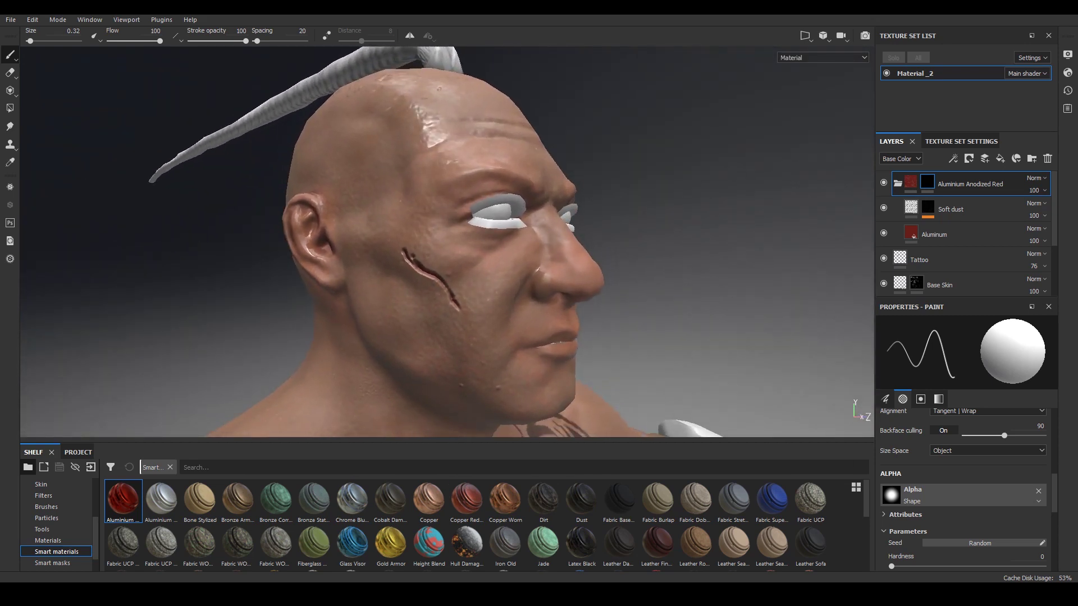
Set the Aluminum fill's height to -0.0982 to make the cheek cut shallower.
{"action": "left_click", "coordinate": [914, 234]}
{"action": "left_click_drag", "start_coordinate": [929, 484], "coordinate": [952, 491]}
{"action": "left_click_drag", "start_coordinate": [708, 253], "coordinate": [696, 282], "text": "alt"}
{"action": "left_click_drag", "start_coordinate": [440, 274], "coordinate": [465, 275], "text": "alt"}
{"action": "left_click_drag", "start_coordinate": [802, 308], "coordinate": [733, 305], "text": "alt"}
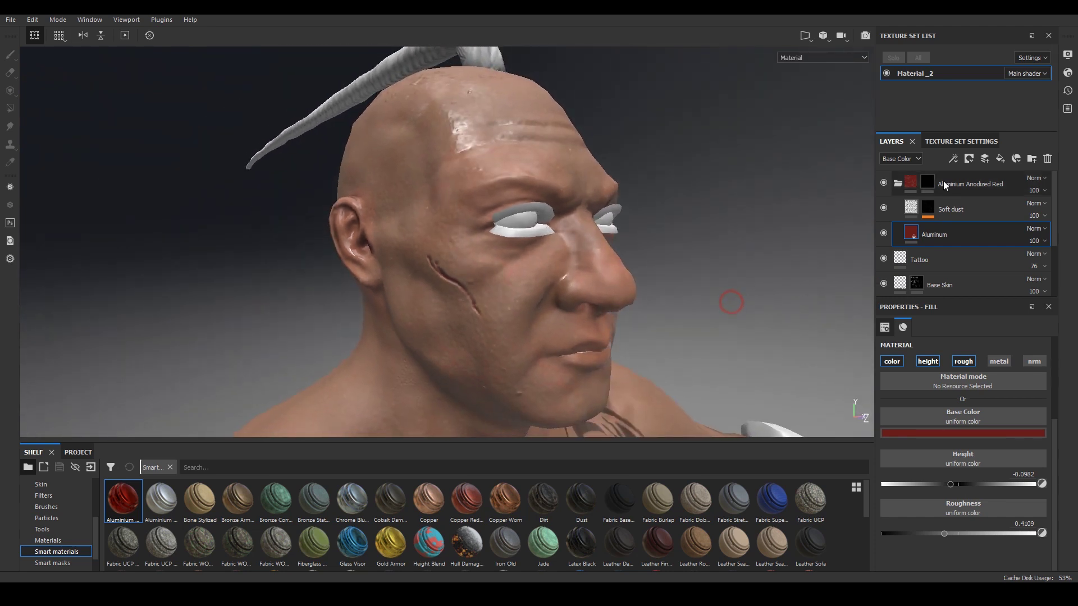
Reduce the brush size to 0.22 and paint fine branches into the folder mask at the lower end of the cheek cut.
{"action": "left_click", "coordinate": [927, 183]}
{"action": "mouse_move", "coordinate": [814, 269]}
{"action": "left_mouse_down", "text": "alt"}
{"action": "mouse_move", "coordinate": [448, 276]}
{"action": "mouse_move", "coordinate": [498, 318]}
{"action": "left_mouse_up", "text": "alt"}
{"action": "left_click", "coordinate": [443, 276]}
{"action": "key", "text": "ctrl+z"}
{"action": "key", "text": "bracketleft"}
{"action": "left_click_drag", "start_coordinate": [495, 305], "coordinate": [505, 322]}
{"action": "mouse_move", "coordinate": [722, 225]}
{"action": "left_mouse_down", "text": "alt"}
{"action": "mouse_move", "coordinate": [669, 263]}
{"action": "mouse_move", "coordinate": [611, 257]}
{"action": "mouse_move", "coordinate": [645, 260]}
{"action": "left_mouse_up", "text": "alt"}
{"action": "scroll", "coordinate": [444, 271], "scroll_direction": "down", "scroll_amount": 1}
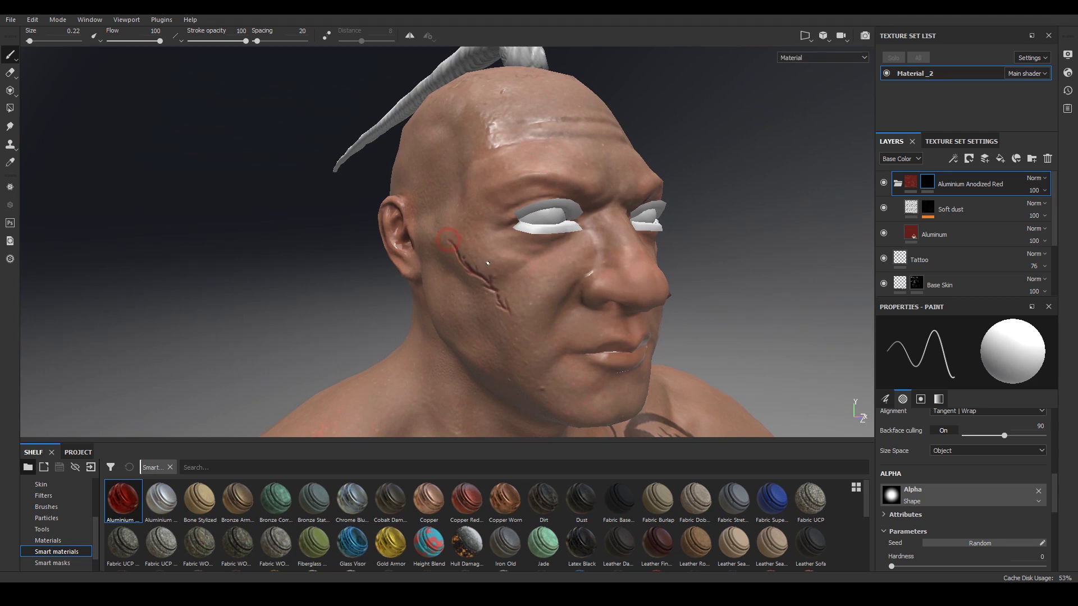
Paint more thin scratches into the mask around the middle of the cheek cut.
{"action": "left_click_drag", "start_coordinate": [448, 240], "coordinate": [629, 269], "text": "alt"}
{"action": "right_click_drag", "start_coordinate": [460, 176], "coordinate": [479, 197], "text": "alt"}
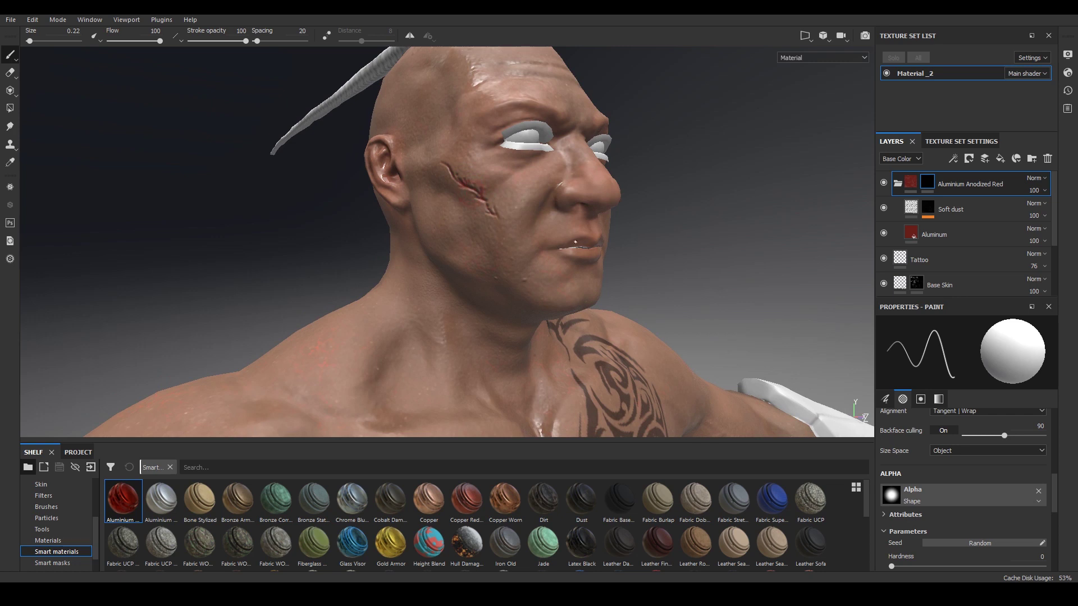
{"action": "left_click_drag", "start_coordinate": [575, 242], "coordinate": [488, 206], "text": "alt"}
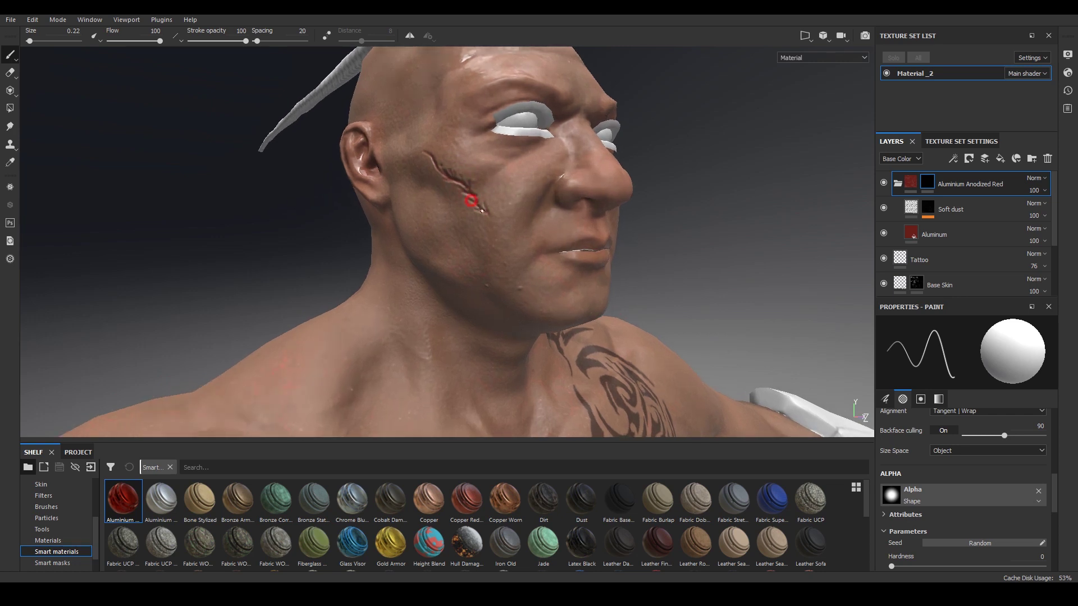
{"action": "right_click_drag", "start_coordinate": [479, 197], "coordinate": [452, 186], "text": "alt"}
{"action": "left_click_drag", "start_coordinate": [494, 202], "coordinate": [729, 238], "text": "alt"}
{"action": "right_click_drag", "start_coordinate": [729, 238], "coordinate": [703, 264], "text": "alt"}
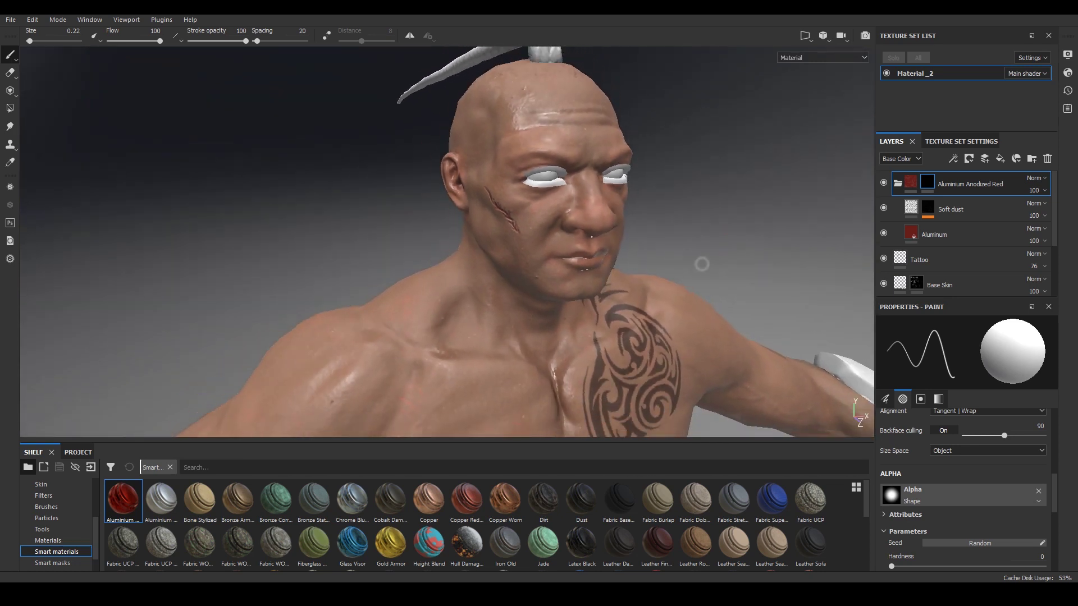
Set the brush size to 0.93 and paint a long diagonal cut across the character's right upper chest toward the armpit.
{"action": "middle_click_drag", "start_coordinate": [702, 265], "coordinate": [729, 173], "text": "alt"}
{"action": "left_click_drag", "start_coordinate": [728, 173], "coordinate": [691, 164], "text": "alt"}
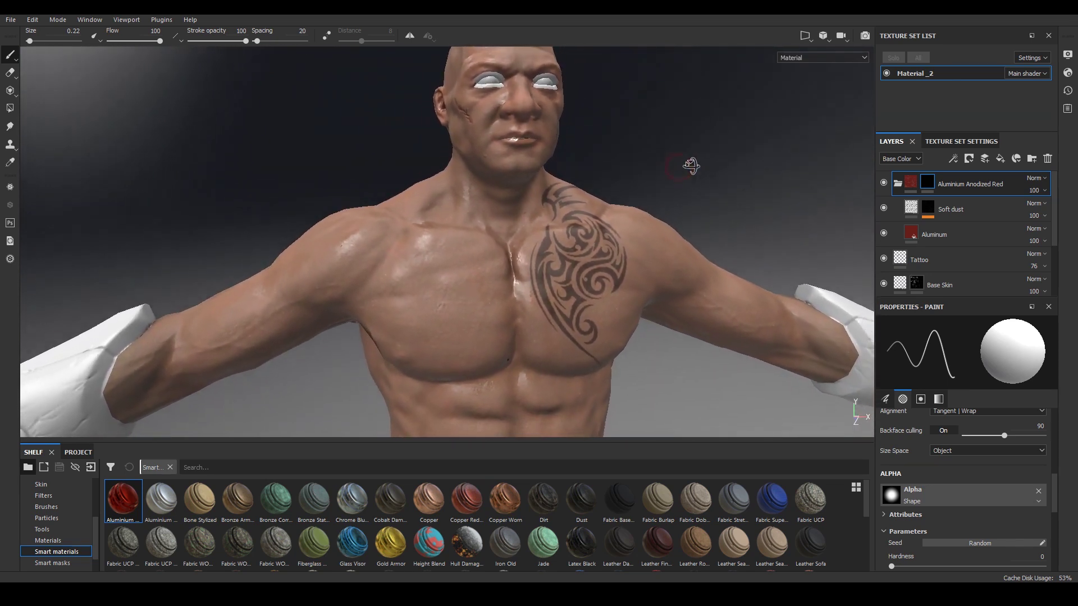
{"action": "left_click_drag", "start_coordinate": [431, 236], "coordinate": [446, 253], "text": "alt"}
{"action": "mouse_move", "coordinate": [433, 261]}
{"action": "right_mouse_down", "text": "ctrl"}
{"action": "mouse_move", "coordinate": [450, 263]}
{"action": "mouse_move", "coordinate": [460, 238]}
{"action": "mouse_move", "coordinate": [494, 254]}
{"action": "right_mouse_up", "text": "ctrl"}
{"action": "left_click_drag", "start_coordinate": [493, 255], "coordinate": [361, 318], "text": "alt"}
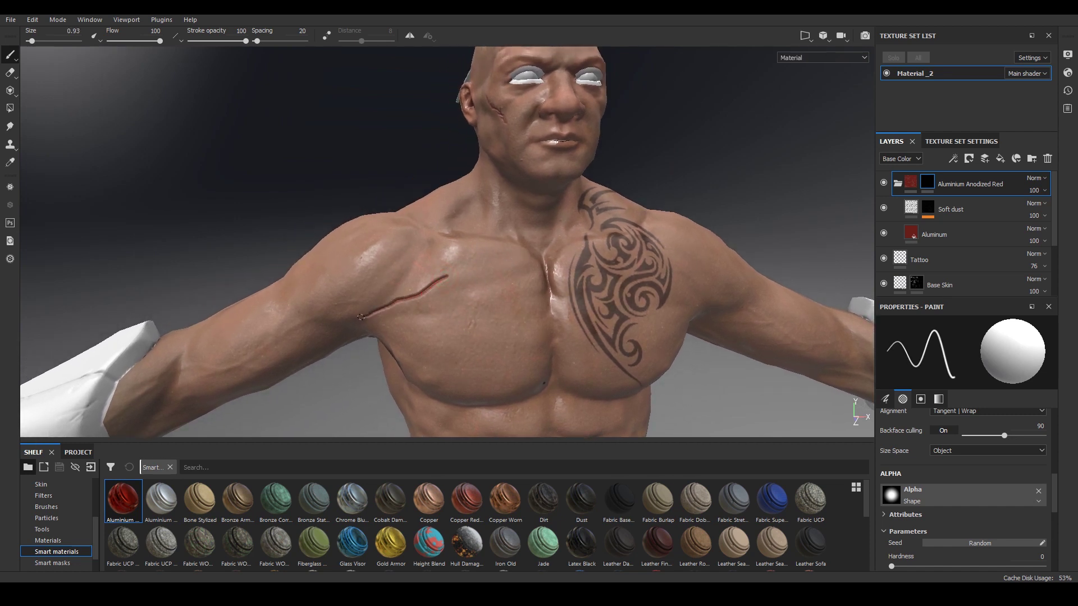
{"action": "right_click_drag", "start_coordinate": [428, 281], "coordinate": [556, 348], "text": "alt"}
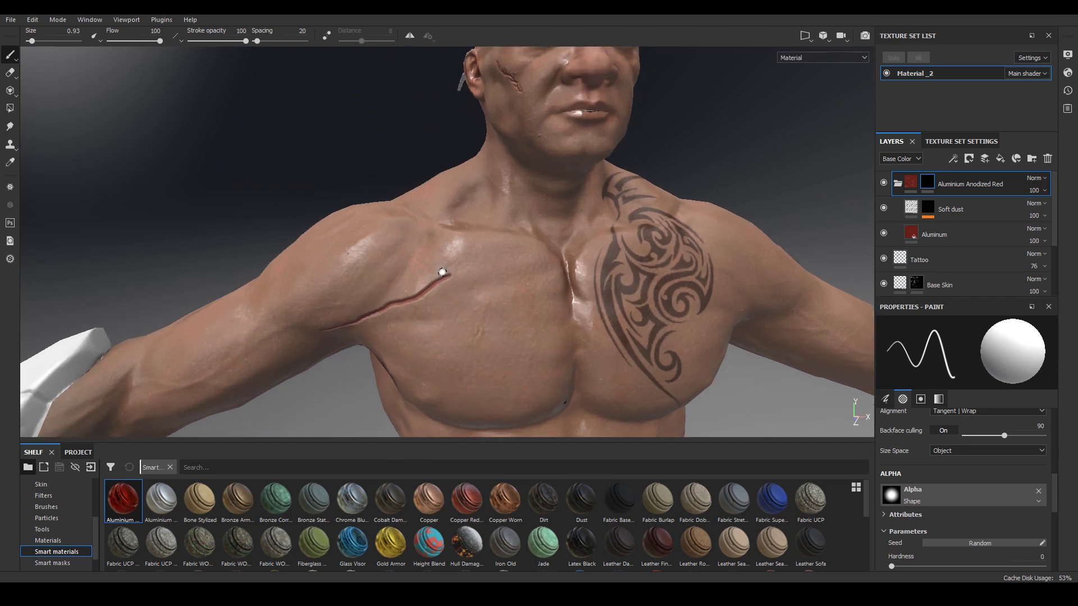
Reduce the brush size to 0.51 and paint jagged side strokes on the upper half of the chest cut.
{"action": "key", "text": "bracketright"}
{"action": "key", "text": "bracketright"}
{"action": "key", "text": "bracketright"}
{"action": "right_click_drag", "start_coordinate": [452, 285], "coordinate": [452, 285], "text": "ctrl"}
{"action": "scroll", "coordinate": [449, 278], "scroll_direction": "up", "scroll_amount": 2}
{"action": "left_click_drag", "start_coordinate": [457, 268], "coordinate": [407, 310]}
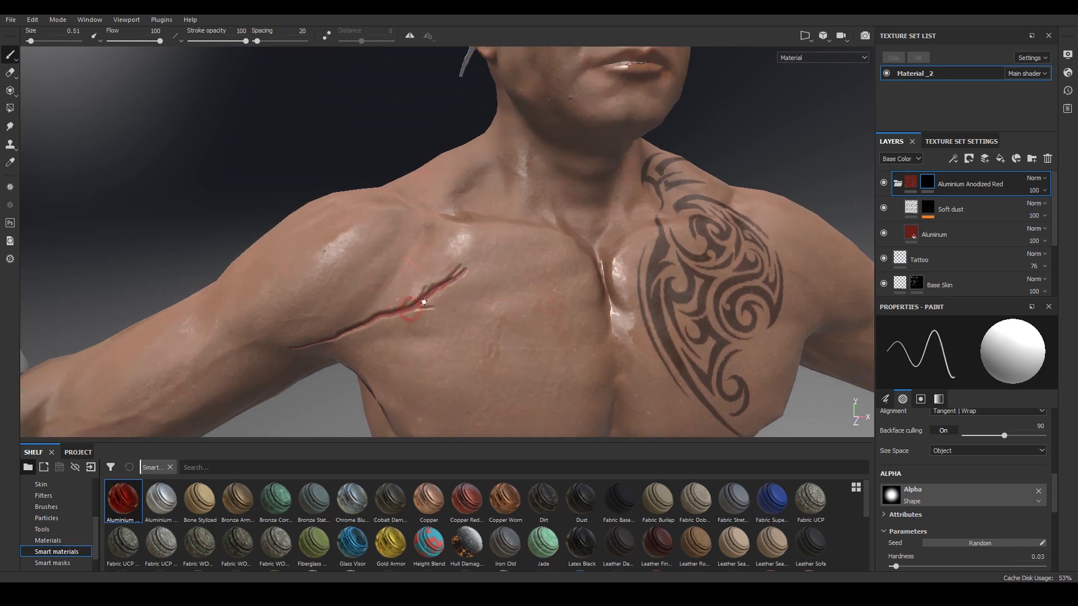
{"action": "mouse_move", "coordinate": [478, 286]}
{"action": "left_mouse_down", "text": "alt"}
{"action": "mouse_move", "coordinate": [759, 193]}
{"action": "mouse_move", "coordinate": [739, 191]}
{"action": "left_mouse_up", "text": "alt"}
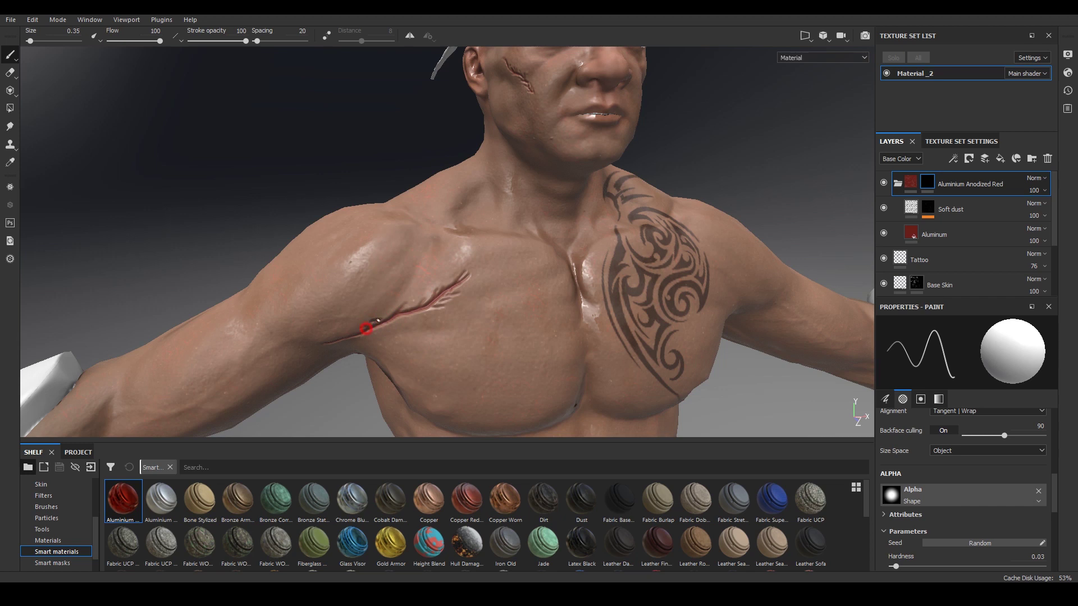
Paint finer branches along the chest cut toward the armpit with a 0.35 brush.
{"action": "left_click_drag", "start_coordinate": [422, 302], "coordinate": [464, 275]}
{"action": "left_click_drag", "start_coordinate": [435, 303], "coordinate": [467, 271], "text": "alt"}
{"action": "left_click_drag", "start_coordinate": [412, 347], "coordinate": [404, 320], "text": "alt"}
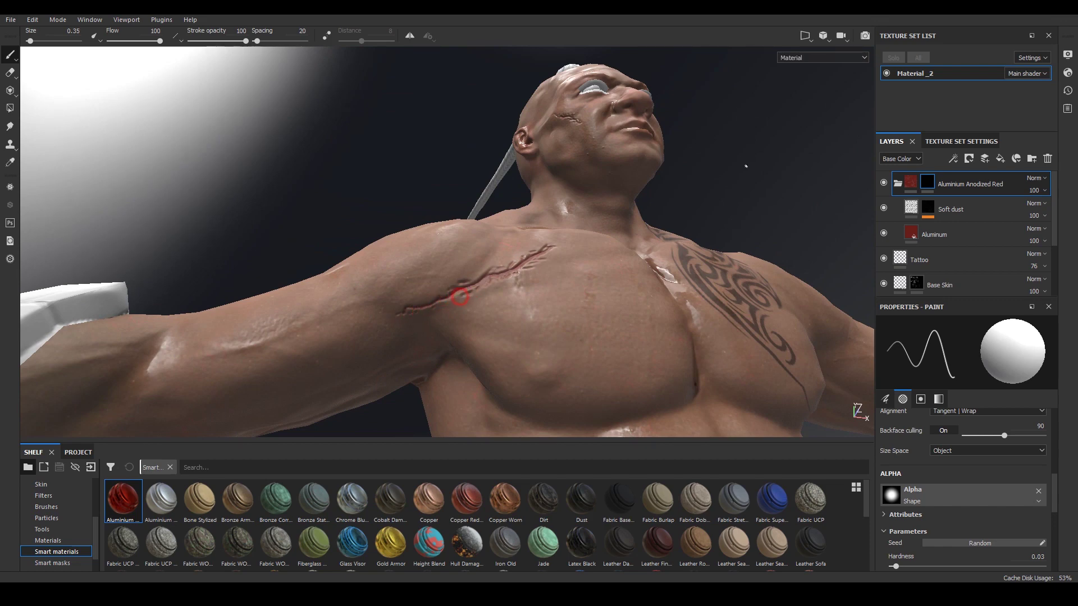
{"action": "left_click_drag", "start_coordinate": [459, 296], "coordinate": [561, 241], "text": "alt"}
{"action": "right_click_drag", "start_coordinate": [615, 246], "coordinate": [579, 225], "text": "alt"}
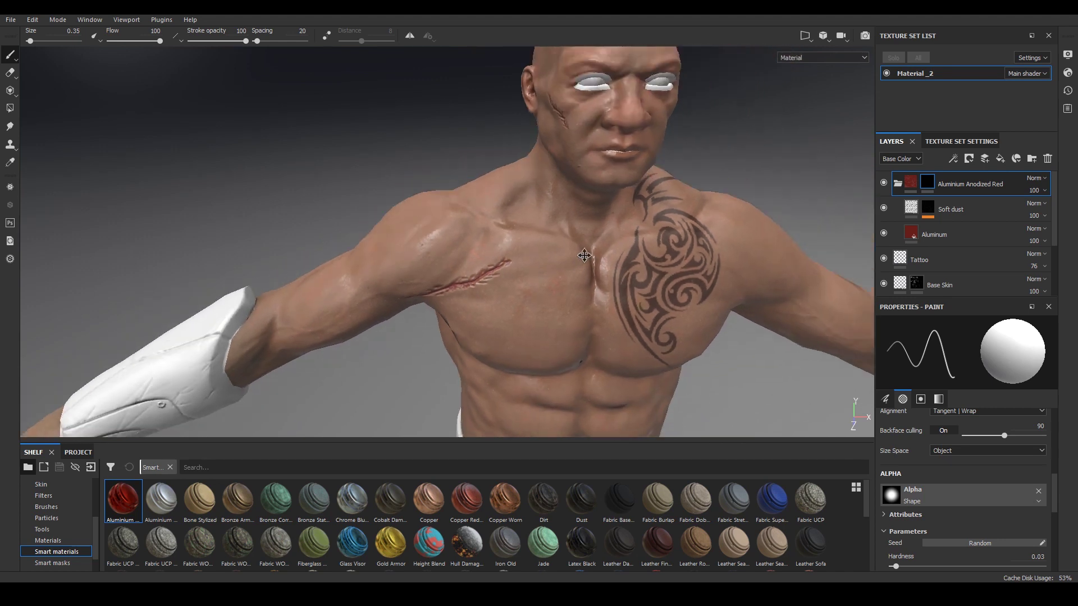
Examine the chest and cheek cuts from several distances and angles.
{"action": "left_click_drag", "start_coordinate": [766, 188], "coordinate": [744, 191], "text": "alt"}
{"action": "right_click_drag", "start_coordinate": [745, 191], "coordinate": [730, 202], "text": "alt"}
{"action": "mouse_move", "coordinate": [780, 179]}
{"action": "left_mouse_down", "text": "alt"}
{"action": "mouse_move", "coordinate": [764, 174]}
{"action": "mouse_move", "coordinate": [786, 177]}
{"action": "left_mouse_up", "text": "alt"}
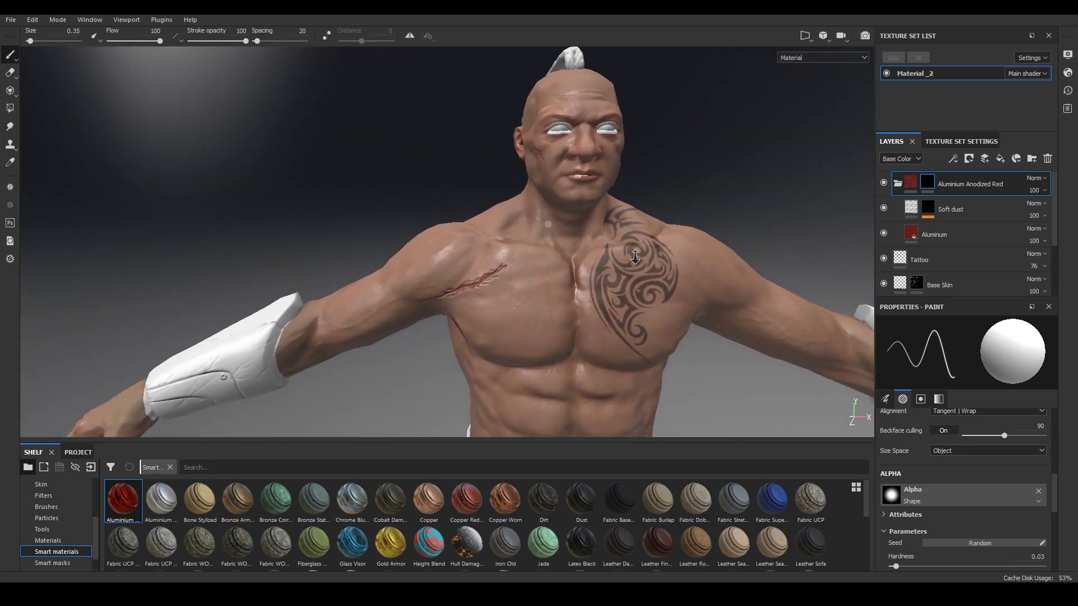
{"action": "right_click_drag", "start_coordinate": [522, 236], "coordinate": [550, 224], "text": "alt"}
{"action": "mouse_move", "coordinate": [542, 309]}
{"action": "middle_mouse_down", "text": "alt"}
{"action": "mouse_move", "coordinate": [548, 284]}
{"action": "mouse_move", "coordinate": [612, 260]}
{"action": "middle_mouse_up", "text": "alt"}
{"action": "right_click_drag", "start_coordinate": [612, 258], "coordinate": [568, 240], "text": "alt"}
{"action": "middle_click_drag", "start_coordinate": [674, 213], "coordinate": [692, 153], "text": "alt"}
{"action": "left_click_drag", "start_coordinate": [769, 131], "coordinate": [797, 134], "text": "alt"}
{"action": "right_click_drag", "start_coordinate": [660, 168], "coordinate": [705, 238], "text": "alt"}
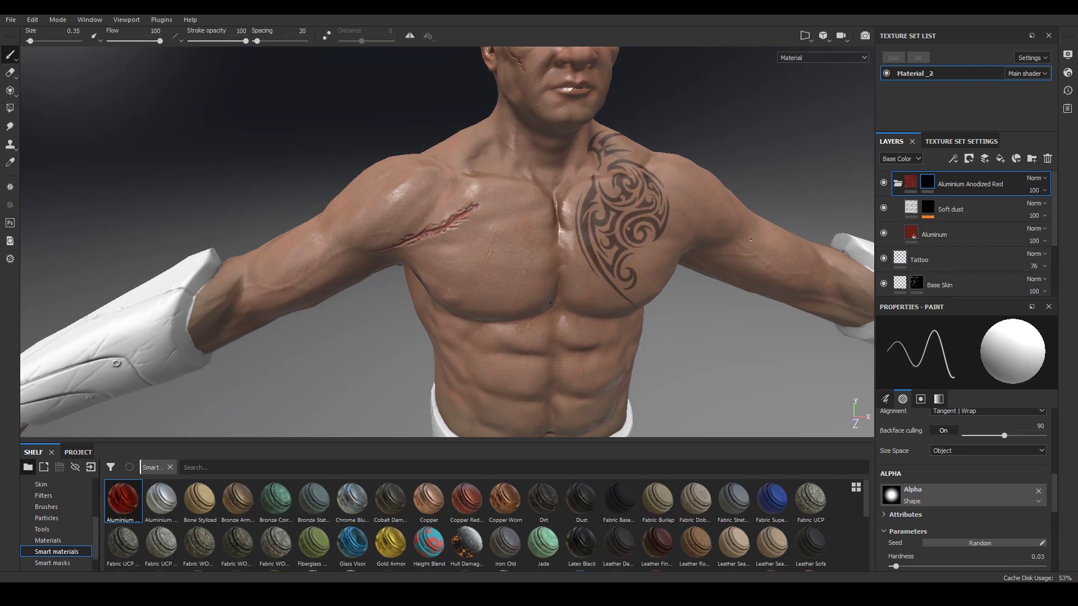
Rename the Aluminium Anodized Red folder to Wound and collapse it.
{"action": "double_click", "coordinate": [966, 187]}
{"action": "type", "text": "Ski"}
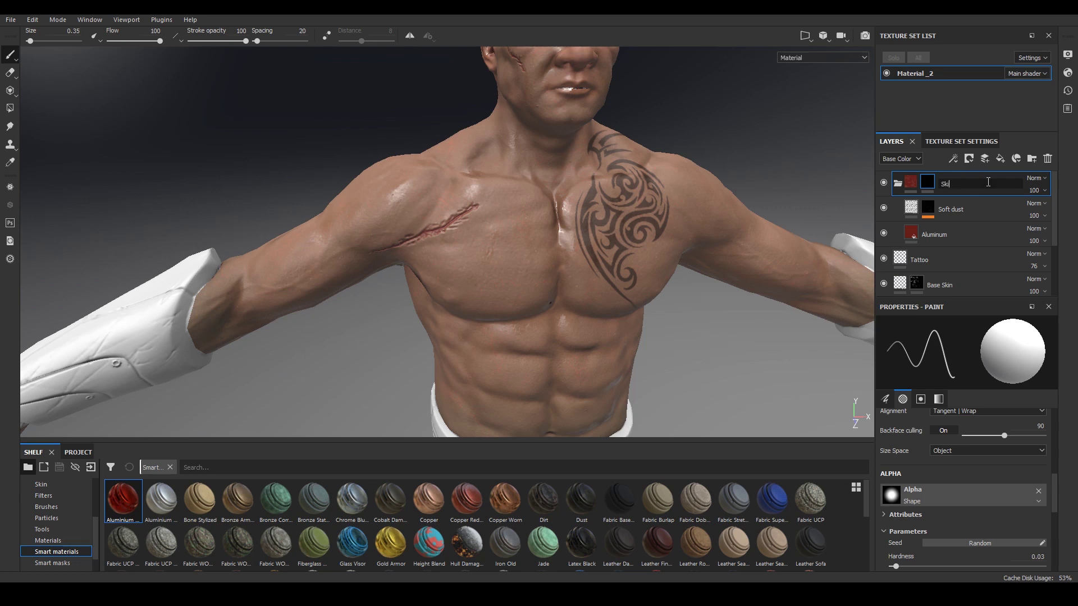
{"action": "type", "text": "ound"}
{"action": "key", "text": "Return"}
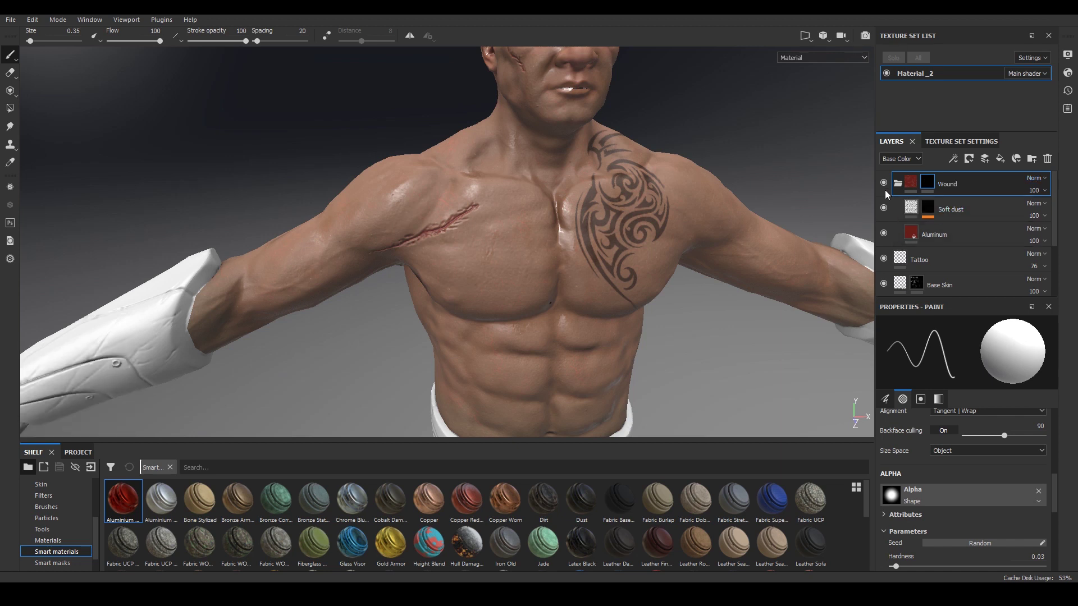
{"action": "left_click", "coordinate": [897, 184]}
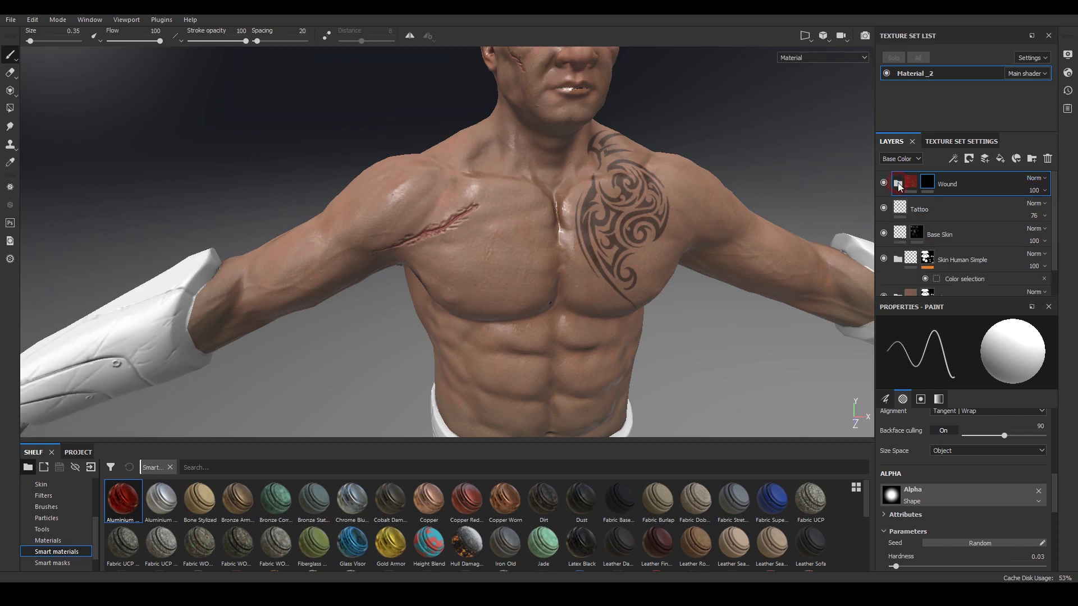
Add a new paint layer above the Wound folder and name it Bruises.
{"action": "key", "text": "alt"}
{"action": "right_click_drag", "start_coordinate": [759, 97], "coordinate": [749, 119], "text": "alt"}
{"action": "middle_click_drag", "start_coordinate": [749, 118], "coordinate": [688, 169], "text": "alt"}
{"action": "mouse_move", "coordinate": [689, 170]}
{"action": "left_mouse_down", "text": "alt"}
{"action": "mouse_move", "coordinate": [758, 139]}
{"action": "mouse_move", "coordinate": [717, 186]}
{"action": "mouse_move", "coordinate": [671, 142]}
{"action": "mouse_move", "coordinate": [741, 183]}
{"action": "mouse_move", "coordinate": [682, 180]}
{"action": "left_mouse_up", "text": "alt"}
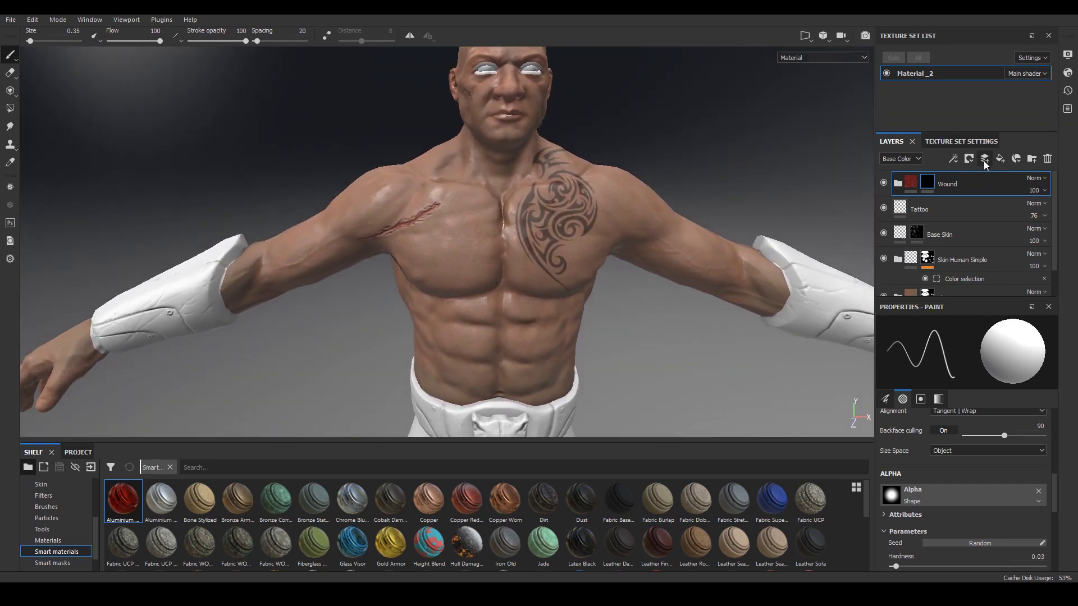
{"action": "left_click", "coordinate": [985, 159]}
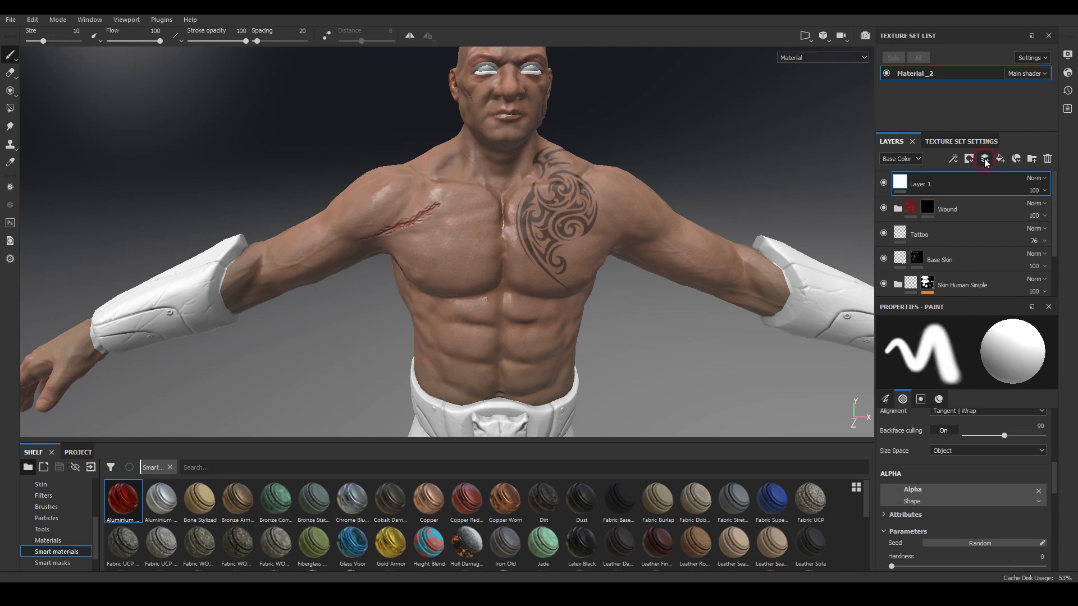
{"action": "double_click", "coordinate": [923, 184]}
{"action": "type", "text": "Tato"}
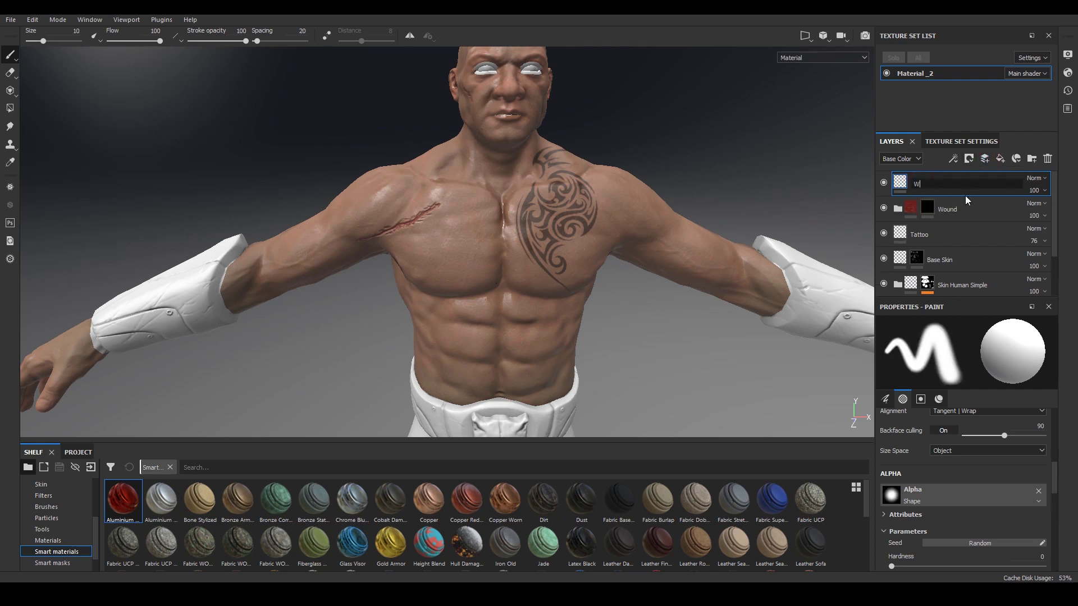
{"action": "key", "text": "BackSpace"}
{"action": "key", "text": "BackSpace"}
{"action": "key", "text": "BackSpace"}
{"action": "key", "text": "BackSpace"}
{"action": "type", "text": "Bruises"}
{"action": "key", "text": "Return"}
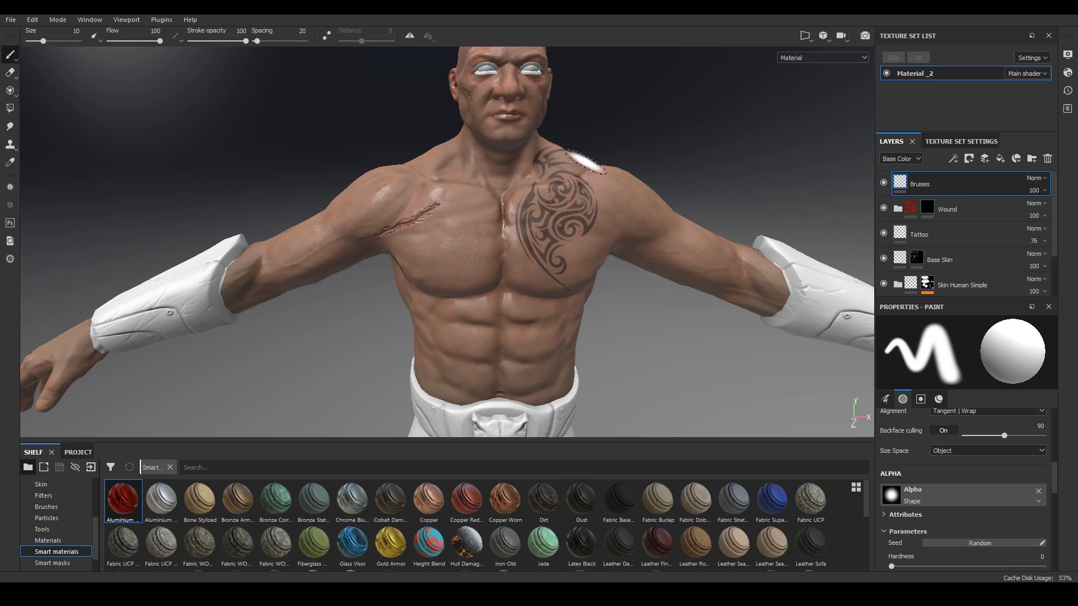
Choose the Dirt 1 brush for the Bruises layer and set its size to 6.01.
{"action": "mouse_move", "coordinate": [684, 172]}
{"action": "left_mouse_down", "text": "alt"}
{"action": "mouse_move", "coordinate": [677, 159]}
{"action": "mouse_move", "coordinate": [703, 147]}
{"action": "left_mouse_up", "text": "alt"}
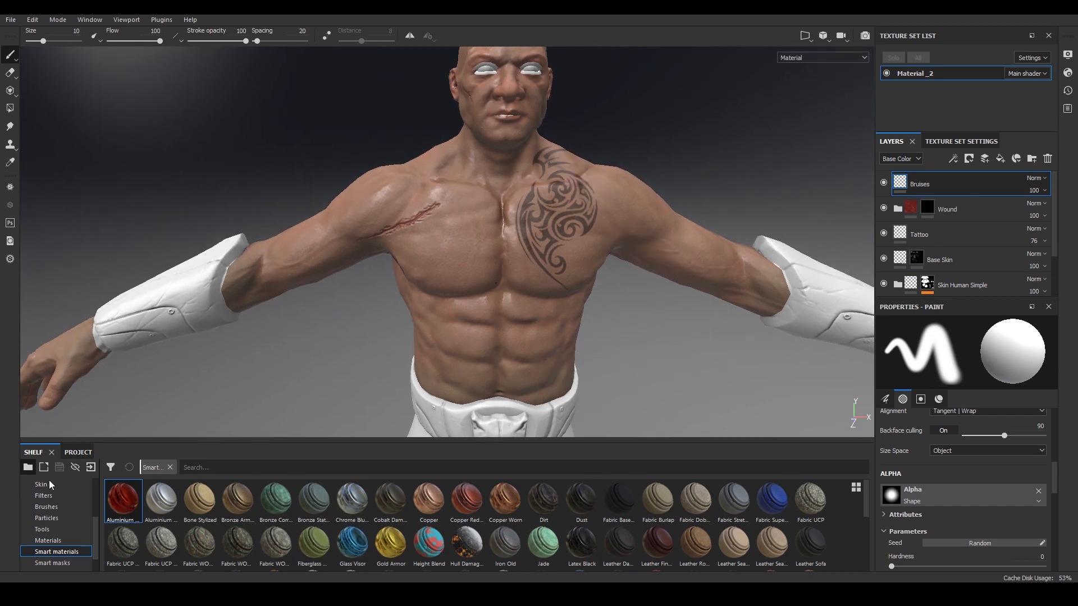
{"action": "left_click", "coordinate": [53, 508]}
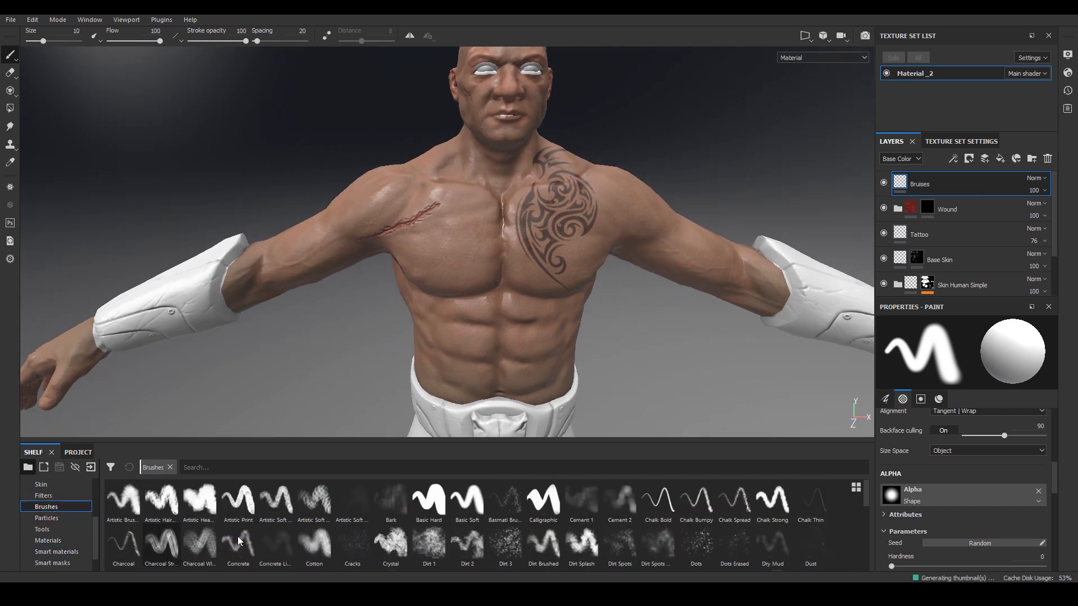
{"action": "left_click", "coordinate": [434, 547]}
{"action": "left_click_drag", "start_coordinate": [625, 197], "coordinate": [621, 220], "text": "alt"}
{"action": "mouse_move", "coordinate": [655, 127]}
{"action": "left_mouse_down", "text": "alt"}
{"action": "mouse_move", "coordinate": [688, 127]}
{"action": "mouse_move", "coordinate": [672, 135]}
{"action": "left_mouse_up", "text": "alt"}
{"action": "right_click_drag", "start_coordinate": [499, 194], "coordinate": [466, 192], "text": "ctrl"}
{"action": "right_click_drag", "start_coordinate": [424, 238], "coordinate": [422, 238], "text": "ctrl"}
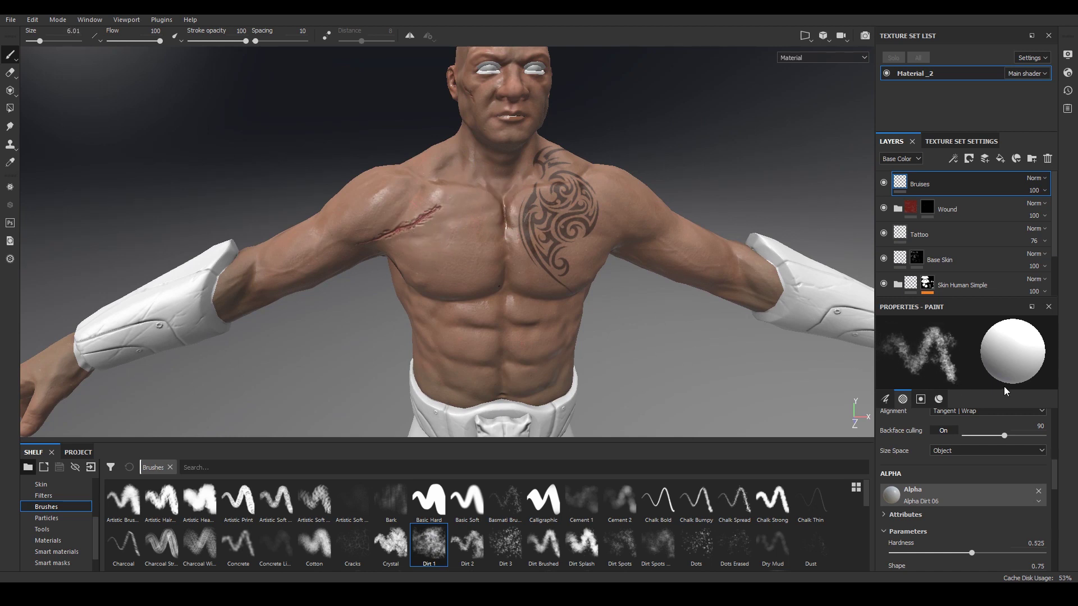
Limit the Bruises brush to the color channel by disabling height, rough, metal and nrm.
{"action": "scroll", "coordinate": [1052, 494], "scroll_direction": "down", "scroll_amount": 10}
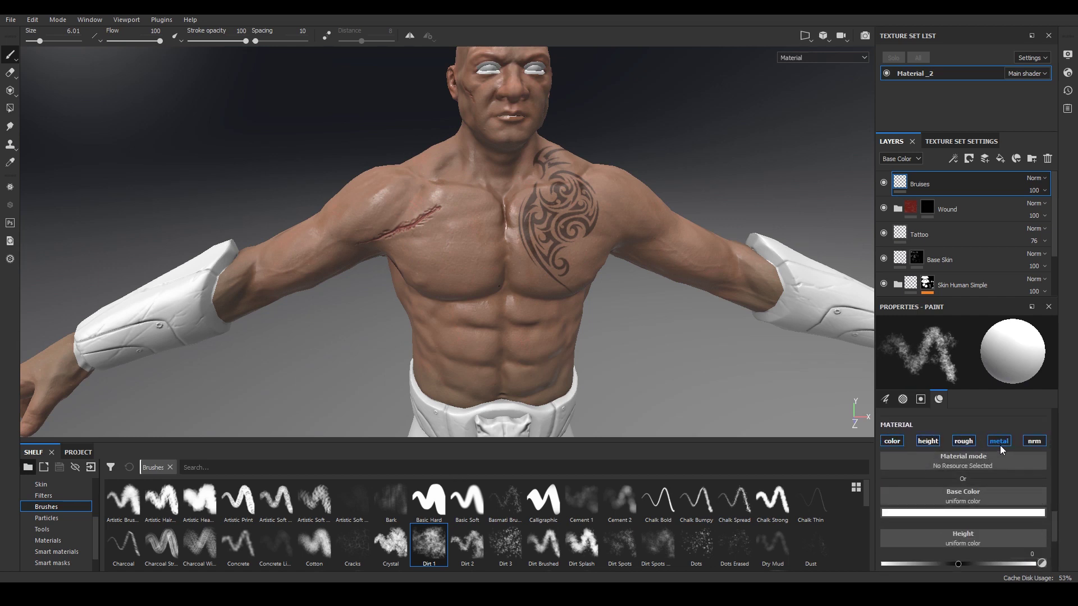
{"action": "left_click", "coordinate": [928, 442]}
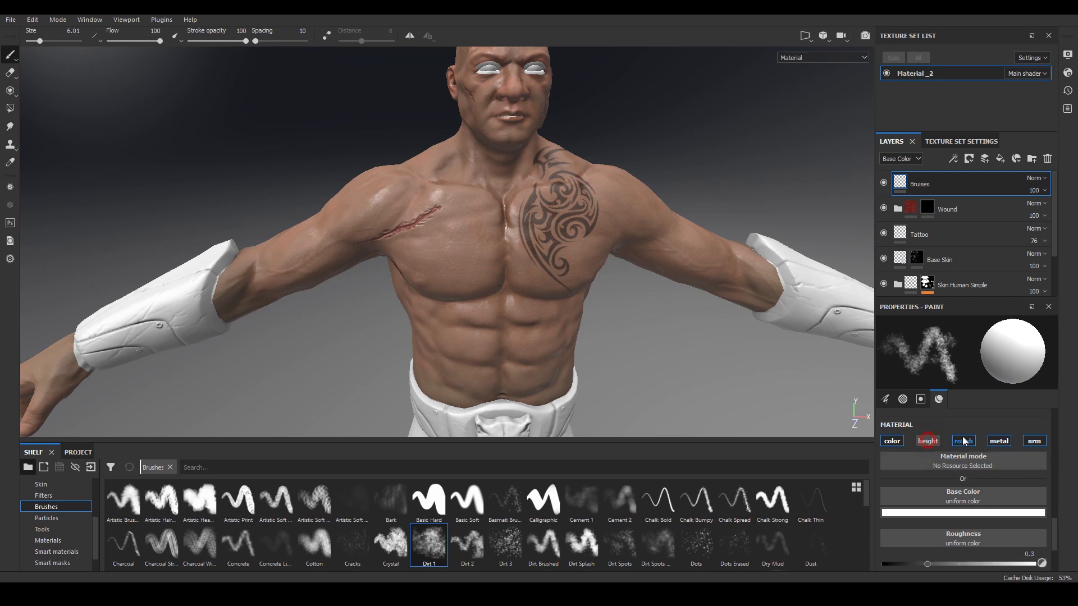
{"action": "left_click", "coordinate": [971, 443]}
{"action": "left_click", "coordinate": [1001, 443]}
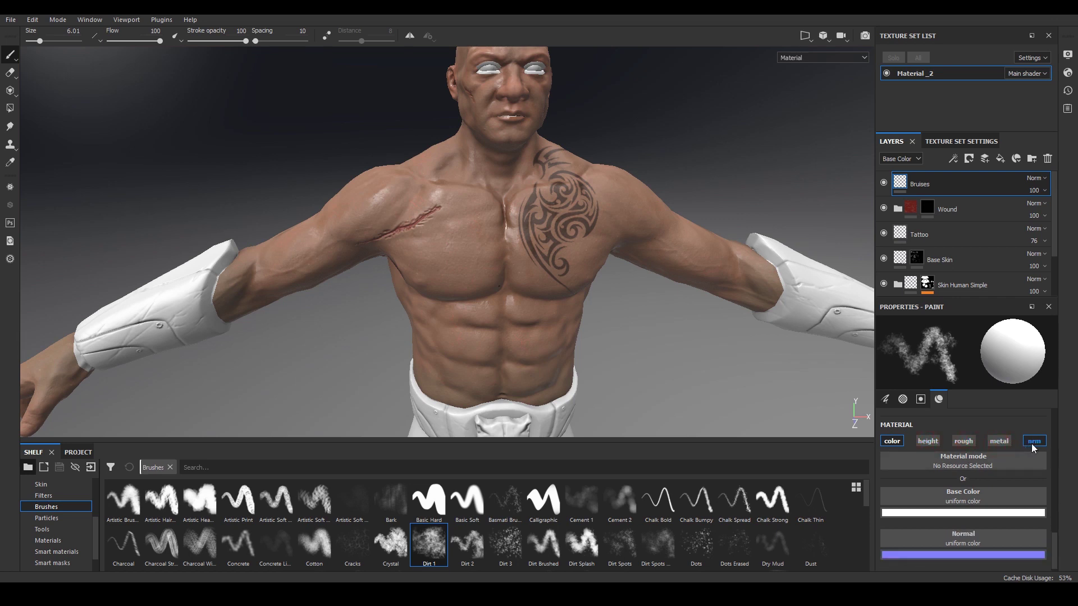
{"action": "left_click", "coordinate": [1032, 444]}
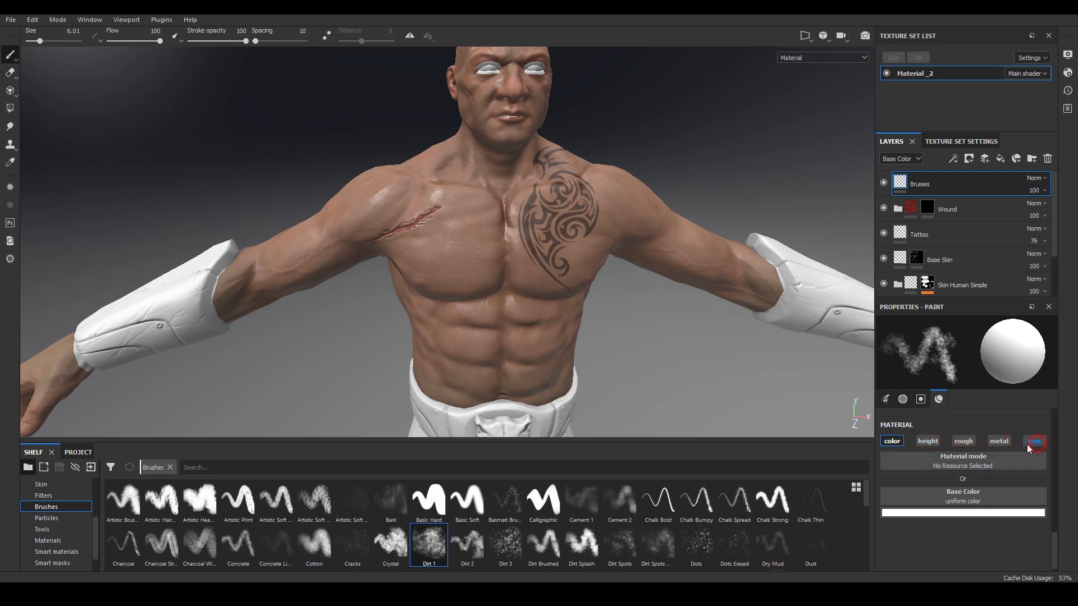
Set the brush's base color to a dark red with RGB 0.190, 0.008, 0.008.
{"action": "left_click", "coordinate": [971, 515]}
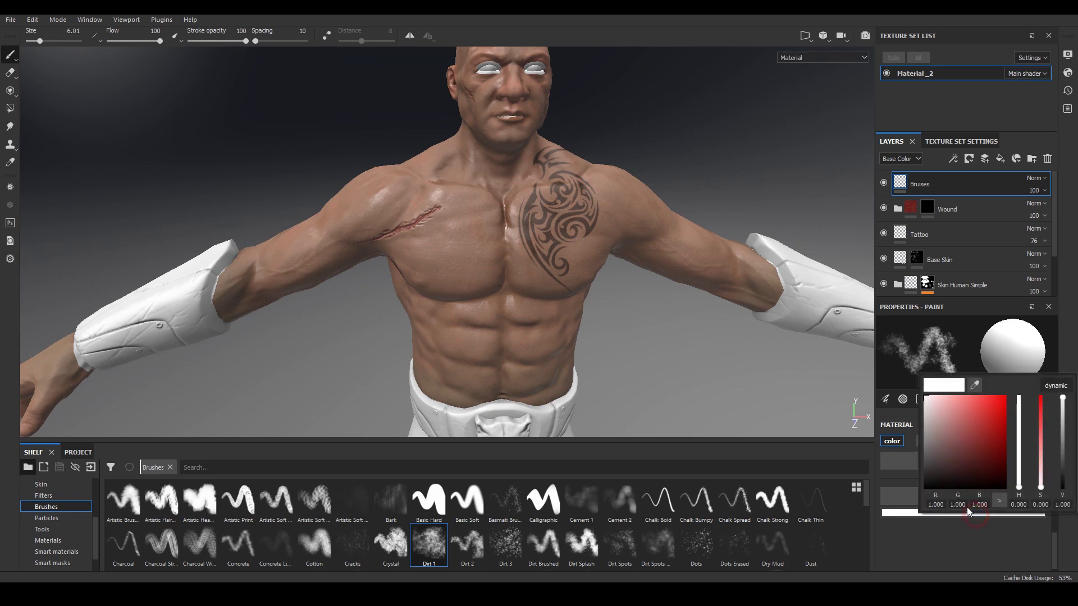
{"action": "left_click", "coordinate": [980, 440]}
{"action": "left_click_drag", "start_coordinate": [981, 439], "coordinate": [989, 445]}
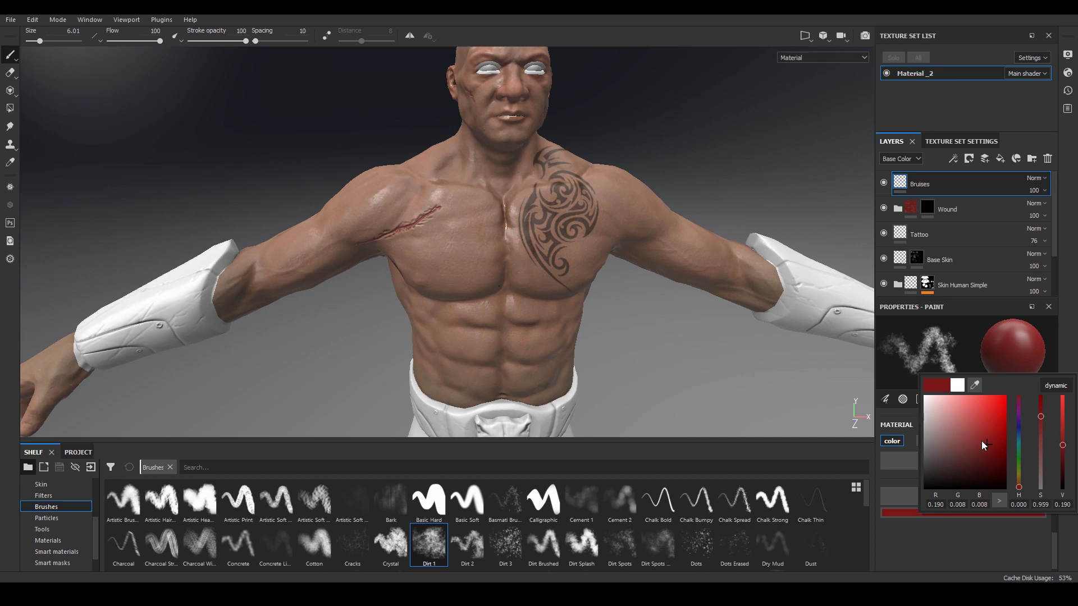
Reduce the brush size to 3.38 and paint a red bruise on the character's right upper arm.
{"action": "left_click", "coordinate": [698, 141]}
{"action": "left_click_drag", "start_coordinate": [698, 140], "coordinate": [705, 142], "text": "alt"}
{"action": "scroll", "coordinate": [409, 202], "scroll_direction": "up", "scroll_amount": 1}
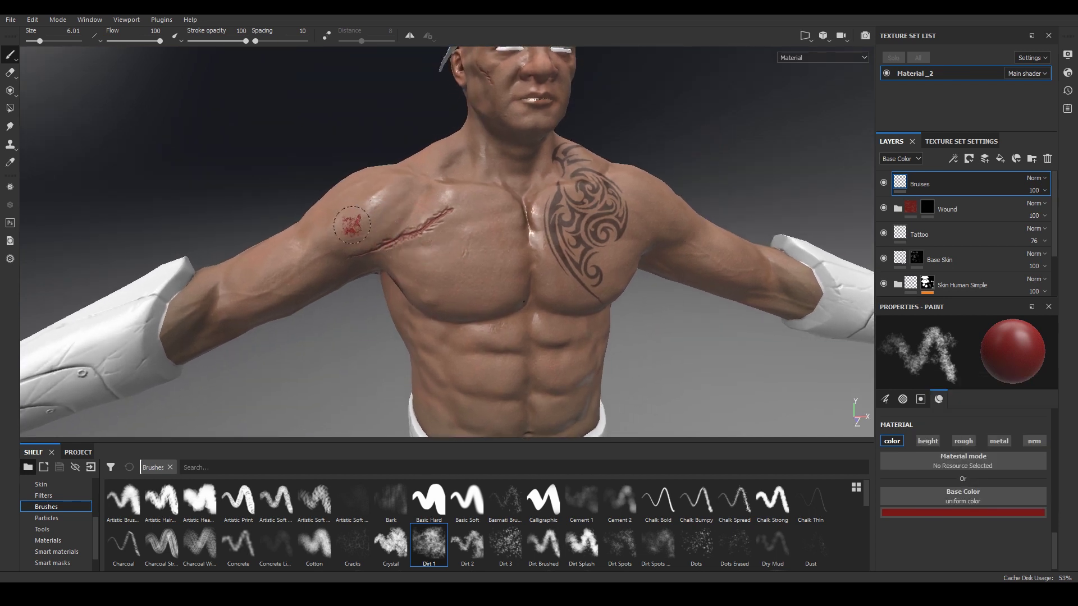
{"action": "mouse_move", "coordinate": [352, 220]}
{"action": "right_mouse_down", "text": "ctrl"}
{"action": "mouse_move", "coordinate": [337, 243]}
{"action": "mouse_move", "coordinate": [283, 236]}
{"action": "right_mouse_up", "text": "ctrl"}
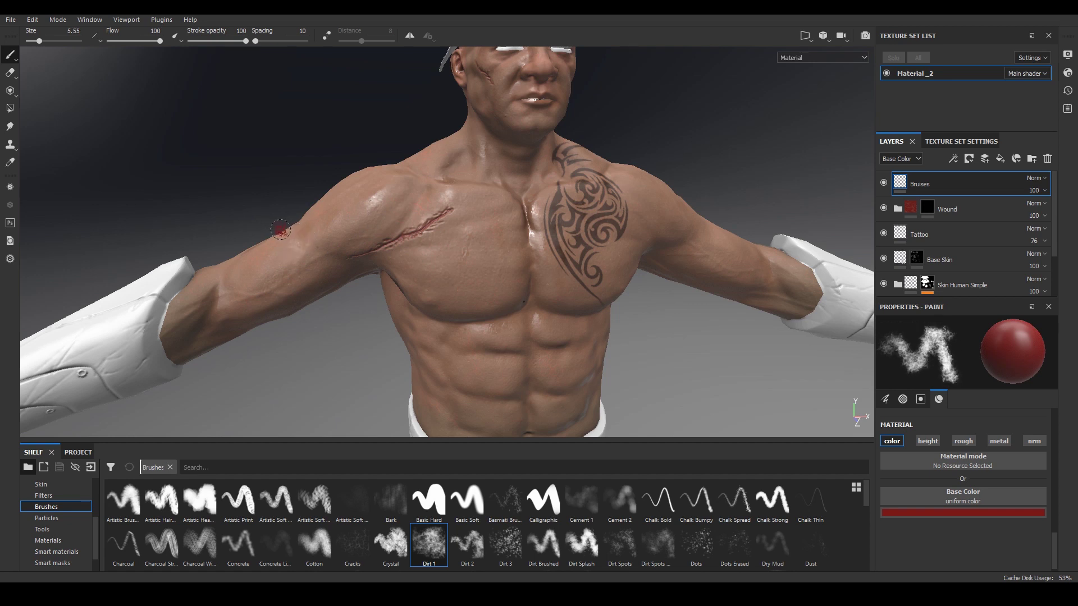
{"action": "left_click_drag", "start_coordinate": [315, 356], "coordinate": [337, 374], "text": "alt"}
{"action": "right_click_drag", "start_coordinate": [273, 264], "coordinate": [259, 264], "text": "ctrl"}
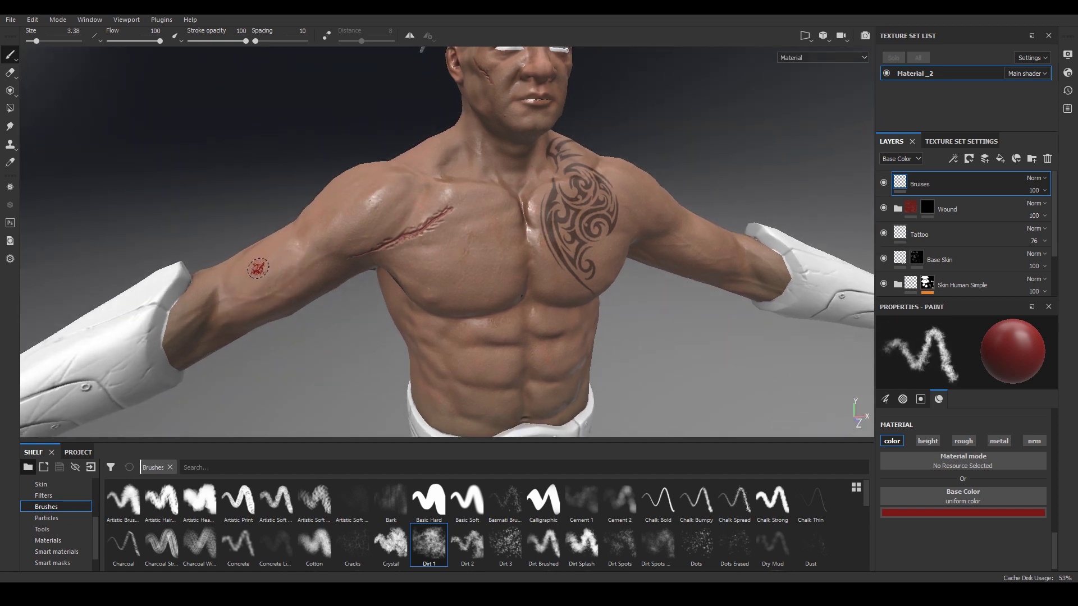
{"action": "left_click", "coordinate": [261, 277]}
{"action": "left_click_drag", "start_coordinate": [283, 348], "coordinate": [295, 341], "text": "alt"}
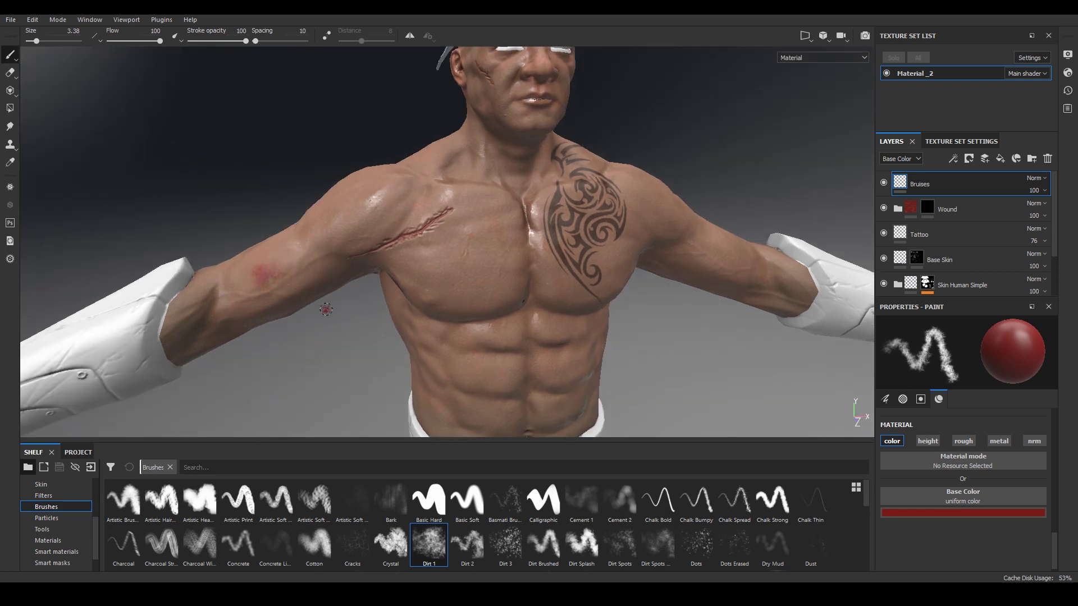
Reduce the brush size to 2.36 and strengthen the red centre of the right arm bruise.
{"action": "mouse_move", "coordinate": [327, 310]}
{"action": "left_mouse_down", "text": "alt"}
{"action": "mouse_move", "coordinate": [290, 313]}
{"action": "mouse_move", "coordinate": [352, 283]}
{"action": "mouse_move", "coordinate": [423, 313]}
{"action": "mouse_move", "coordinate": [365, 315]}
{"action": "mouse_move", "coordinate": [353, 304]}
{"action": "left_mouse_up", "text": "alt"}
{"action": "scroll", "coordinate": [334, 319], "scroll_direction": "up", "scroll_amount": 5}
{"action": "scroll", "coordinate": [354, 256], "scroll_direction": "up", "scroll_amount": 1}
{"action": "right_click_drag", "start_coordinate": [326, 254], "coordinate": [295, 254], "text": "ctrl"}
{"action": "scroll", "coordinate": [167, 242], "scroll_direction": "down", "scroll_amount": 3}
{"action": "mouse_move", "coordinate": [167, 243]}
{"action": "left_mouse_down", "text": "alt"}
{"action": "mouse_move", "coordinate": [427, 292]}
{"action": "mouse_move", "coordinate": [657, 308]}
{"action": "mouse_move", "coordinate": [645, 301]}
{"action": "mouse_move", "coordinate": [609, 326]}
{"action": "mouse_move", "coordinate": [616, 320]}
{"action": "left_mouse_up", "text": "alt"}
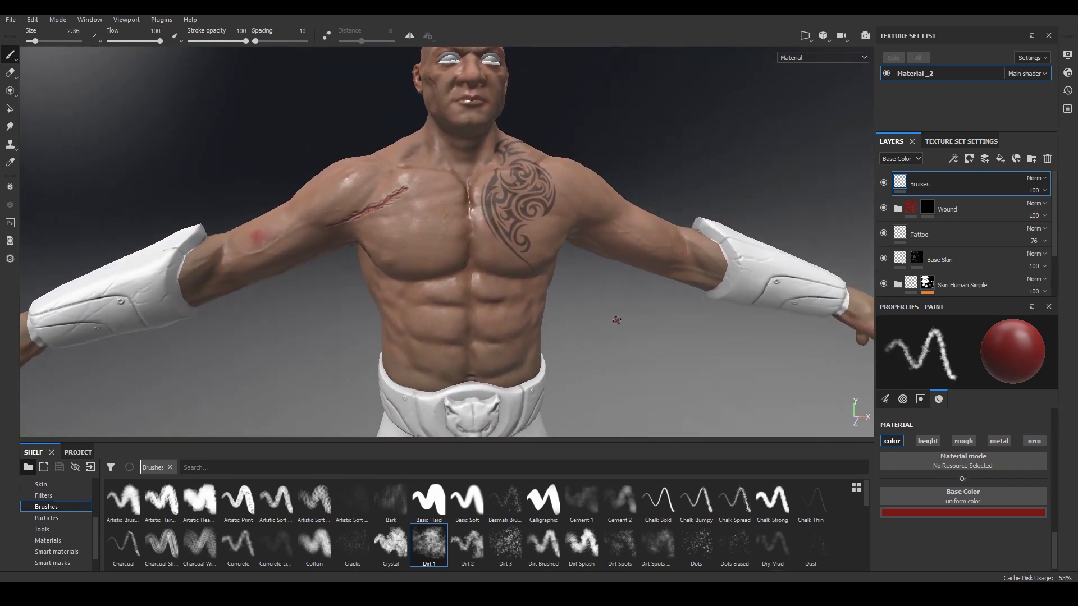
Enlarge the brush to size 4.89 and paint red bruises on the character's left ribs and left shoulder.
{"action": "left_click_drag", "start_coordinate": [521, 303], "coordinate": [578, 307], "text": "alt"}
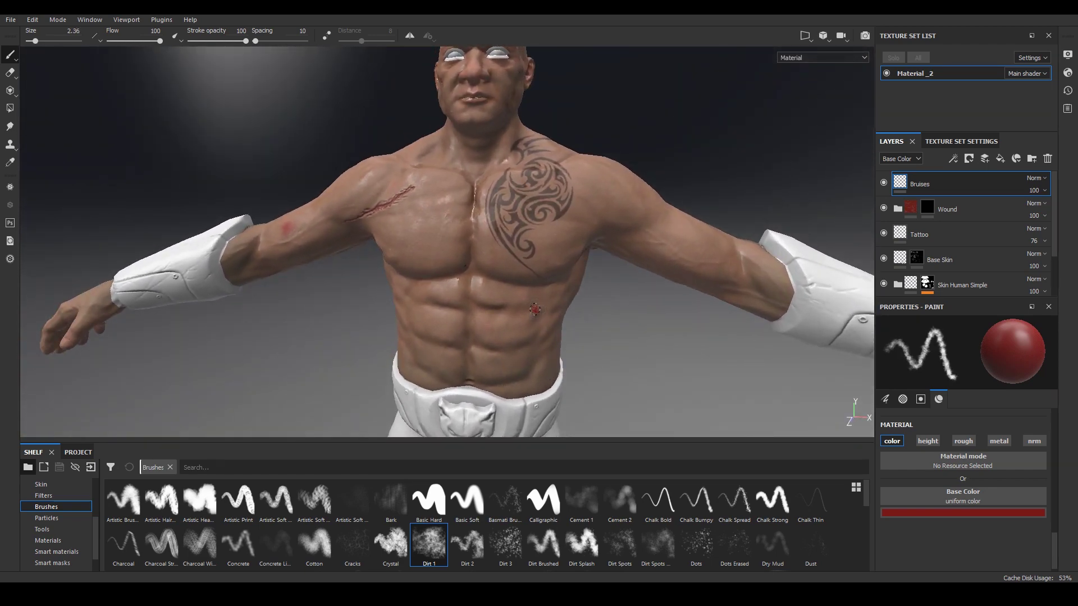
{"action": "mouse_move", "coordinate": [535, 310]}
{"action": "right_mouse_down", "text": "ctrl"}
{"action": "mouse_move", "coordinate": [567, 295]}
{"action": "mouse_move", "coordinate": [529, 311]}
{"action": "right_mouse_up", "text": "ctrl"}
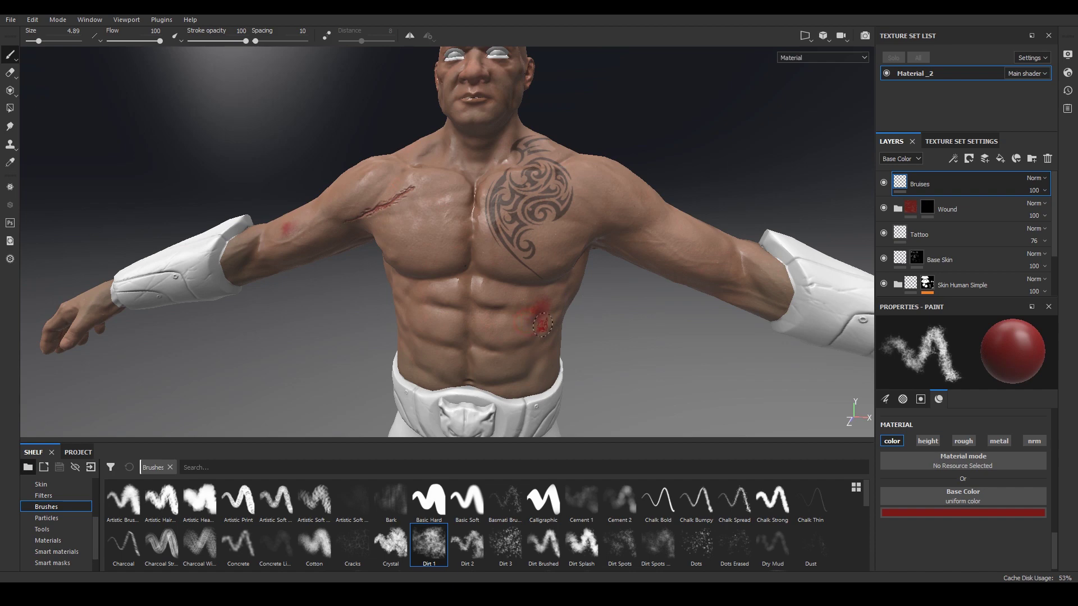
{"action": "mouse_move", "coordinate": [636, 342]}
{"action": "left_mouse_down", "text": "alt"}
{"action": "mouse_move", "coordinate": [621, 356]}
{"action": "mouse_move", "coordinate": [655, 344]}
{"action": "mouse_move", "coordinate": [559, 294]}
{"action": "left_mouse_up", "text": "alt"}
{"action": "scroll", "coordinate": [559, 294], "scroll_direction": "up", "scroll_amount": 2}
{"action": "mouse_move", "coordinate": [655, 351]}
{"action": "left_mouse_down", "text": "alt"}
{"action": "mouse_move", "coordinate": [572, 311]}
{"action": "mouse_move", "coordinate": [641, 352]}
{"action": "mouse_move", "coordinate": [621, 315]}
{"action": "mouse_move", "coordinate": [685, 178]}
{"action": "mouse_move", "coordinate": [631, 361]}
{"action": "mouse_move", "coordinate": [604, 284]}
{"action": "mouse_move", "coordinate": [569, 320]}
{"action": "mouse_move", "coordinate": [517, 315]}
{"action": "mouse_move", "coordinate": [554, 261]}
{"action": "mouse_move", "coordinate": [582, 330]}
{"action": "mouse_move", "coordinate": [585, 281]}
{"action": "mouse_move", "coordinate": [663, 174]}
{"action": "mouse_move", "coordinate": [642, 185]}
{"action": "mouse_move", "coordinate": [681, 192]}
{"action": "mouse_move", "coordinate": [591, 167]}
{"action": "mouse_move", "coordinate": [578, 195]}
{"action": "left_mouse_up", "text": "alt"}
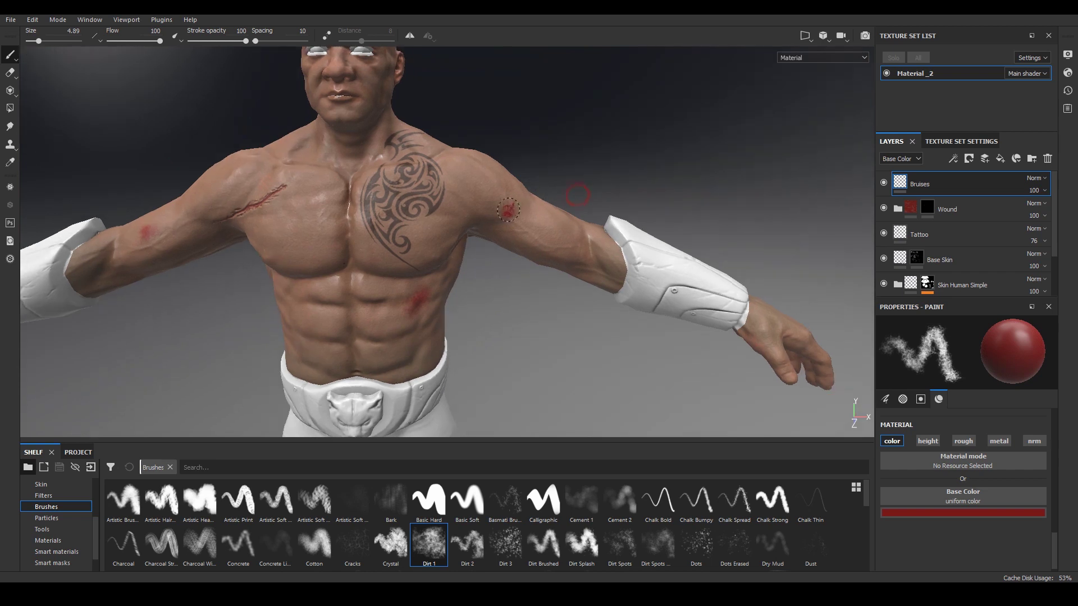
{"action": "mouse_move", "coordinate": [477, 163]}
{"action": "left_mouse_down", "text": "alt"}
{"action": "mouse_move", "coordinate": [575, 169]}
{"action": "mouse_move", "coordinate": [493, 165]}
{"action": "mouse_move", "coordinate": [621, 248]}
{"action": "mouse_move", "coordinate": [606, 305]}
{"action": "mouse_move", "coordinate": [520, 264]}
{"action": "mouse_move", "coordinate": [645, 300]}
{"action": "mouse_move", "coordinate": [589, 278]}
{"action": "mouse_move", "coordinate": [611, 299]}
{"action": "mouse_move", "coordinate": [577, 281]}
{"action": "mouse_move", "coordinate": [616, 303]}
{"action": "mouse_move", "coordinate": [571, 306]}
{"action": "mouse_move", "coordinate": [602, 305]}
{"action": "mouse_move", "coordinate": [578, 285]}
{"action": "left_mouse_up", "text": "alt"}
Change the base color to a muted green (0.059, 0.102, 0.059) and paint over the rib bruise at brush size 3.15.
{"action": "left_click", "coordinate": [926, 512]}
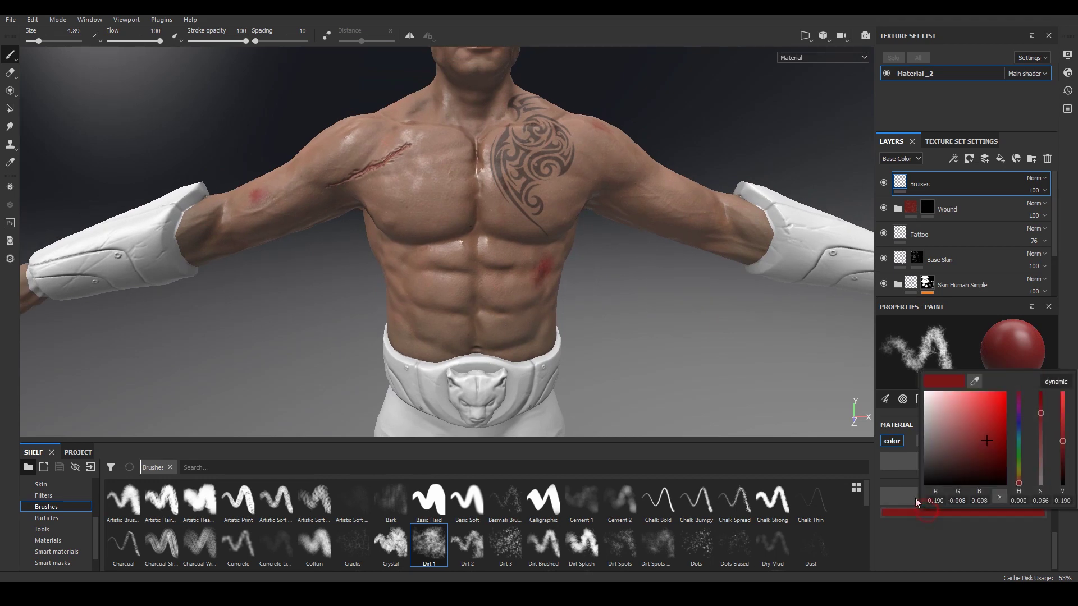
{"action": "left_click_drag", "start_coordinate": [1019, 479], "coordinate": [942, 454]}
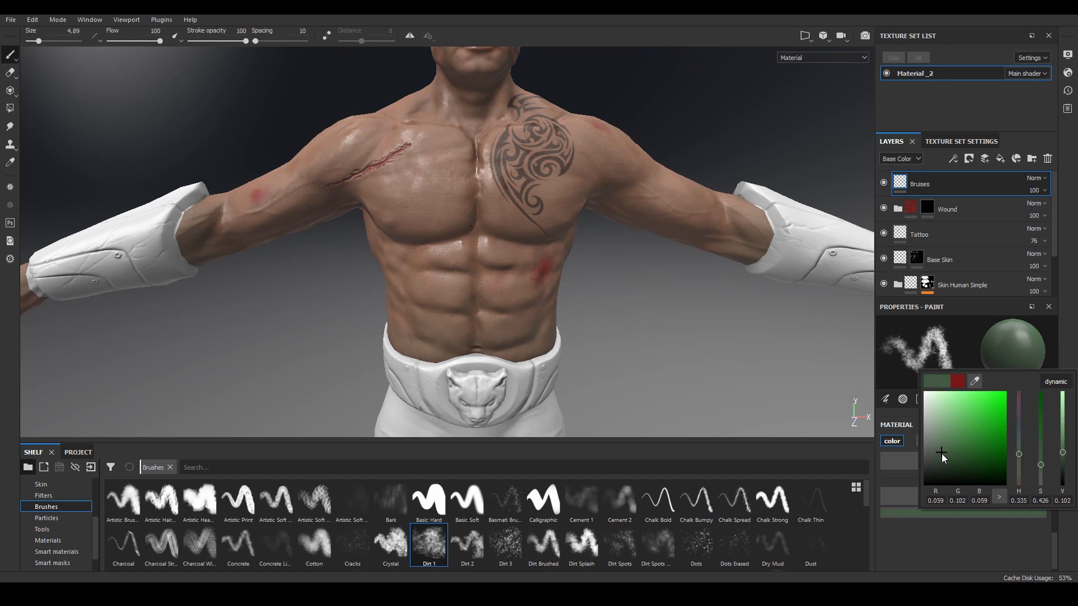
{"action": "left_click_drag", "start_coordinate": [626, 358], "coordinate": [587, 353], "text": "alt"}
{"action": "mouse_move", "coordinate": [545, 256]}
{"action": "right_mouse_down", "text": "alt"}
{"action": "mouse_move", "coordinate": [658, 373]}
{"action": "mouse_move", "coordinate": [600, 318]}
{"action": "right_mouse_up", "text": "alt"}
{"action": "left_click_drag", "start_coordinate": [633, 296], "coordinate": [541, 272], "text": "alt"}
{"action": "right_click_drag", "start_coordinate": [540, 272], "coordinate": [530, 255], "text": "ctrl"}
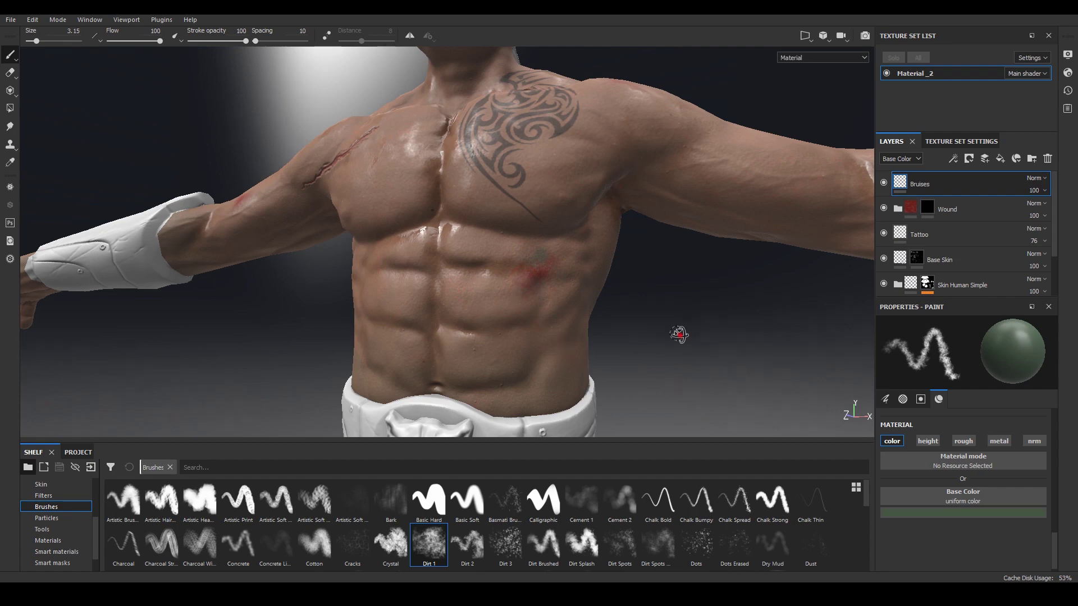
Reduce the brush size to 2.05 and dab green around the bruises on the right arm and left shoulder.
{"action": "left_click_drag", "start_coordinate": [679, 335], "coordinate": [741, 354], "text": "alt"}
{"action": "middle_click_drag", "start_coordinate": [638, 270], "coordinate": [775, 325], "text": "alt"}
{"action": "left_click_drag", "start_coordinate": [452, 335], "coordinate": [494, 370], "text": "alt"}
{"action": "right_click_drag", "start_coordinate": [414, 273], "coordinate": [438, 287], "text": "alt"}
{"action": "right_click_drag", "start_coordinate": [372, 256], "coordinate": [360, 257], "text": "ctrl"}
{"action": "left_click", "coordinate": [360, 258]}
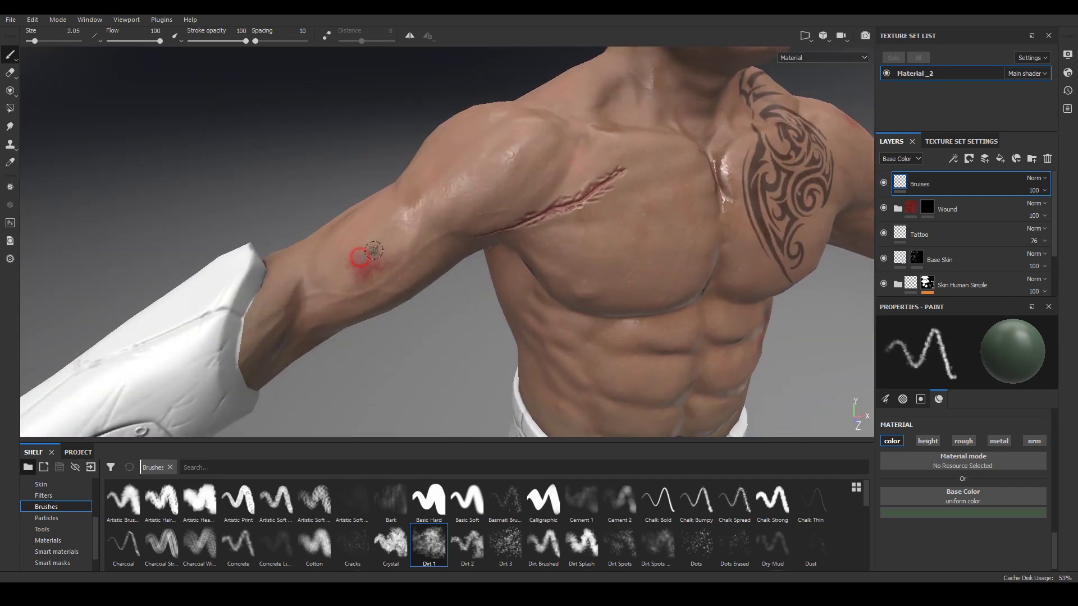
{"action": "left_click", "coordinate": [376, 261]}
{"action": "left_click", "coordinate": [347, 256]}
{"action": "left_click", "coordinate": [356, 280]}
{"action": "left_click_drag", "start_coordinate": [398, 334], "coordinate": [380, 268], "text": "alt"}
{"action": "left_click_drag", "start_coordinate": [572, 330], "coordinate": [589, 162], "text": "alt"}
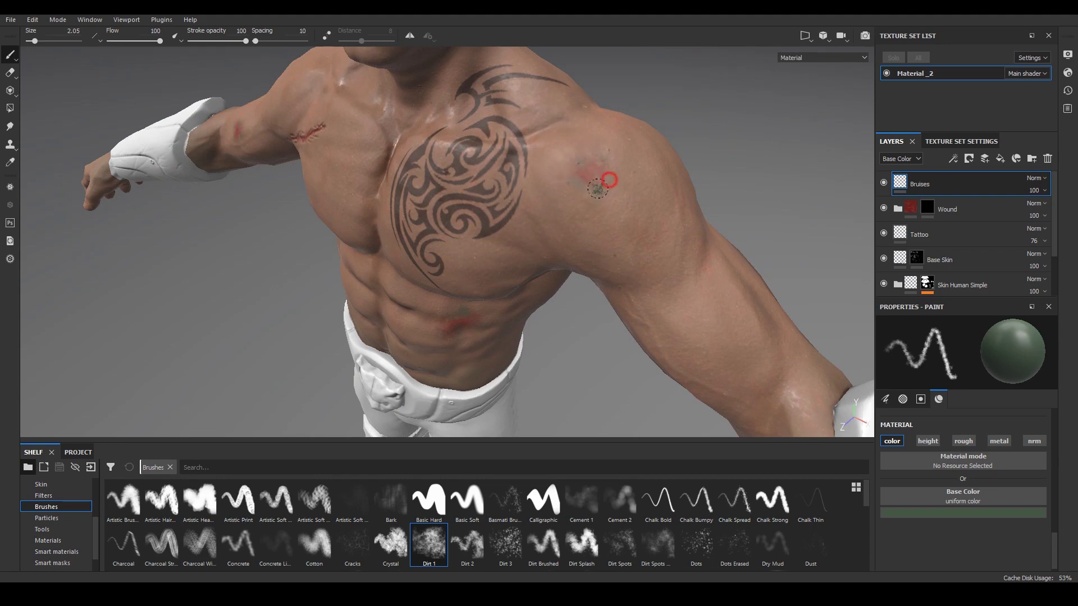
Examine the bruises on the arms, ribs and shoulder from several distances and angles.
{"action": "mouse_move", "coordinate": [711, 180]}
{"action": "left_mouse_down", "text": "alt"}
{"action": "mouse_move", "coordinate": [685, 155]}
{"action": "mouse_move", "coordinate": [630, 279]}
{"action": "mouse_move", "coordinate": [528, 303]}
{"action": "mouse_move", "coordinate": [608, 309]}
{"action": "mouse_move", "coordinate": [662, 342]}
{"action": "mouse_move", "coordinate": [456, 314]}
{"action": "mouse_move", "coordinate": [385, 243]}
{"action": "left_mouse_up", "text": "alt"}
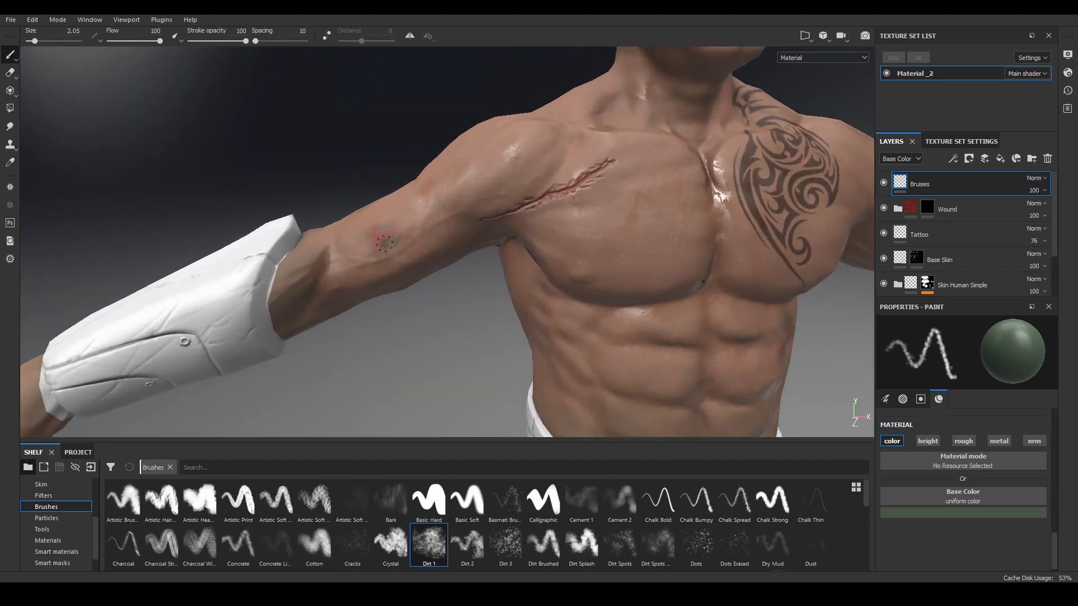
{"action": "right_click_drag", "start_coordinate": [388, 242], "coordinate": [474, 305], "text": "alt"}
{"action": "middle_click_drag", "start_coordinate": [777, 308], "coordinate": [631, 297], "text": "alt"}
{"action": "left_click_drag", "start_coordinate": [712, 347], "coordinate": [653, 326], "text": "alt"}
{"action": "middle_click_drag", "start_coordinate": [678, 173], "coordinate": [683, 157], "text": "alt"}
{"action": "left_click_drag", "start_coordinate": [683, 156], "coordinate": [588, 212], "text": "alt"}
{"action": "right_click_drag", "start_coordinate": [588, 211], "coordinate": [597, 345], "text": "alt"}
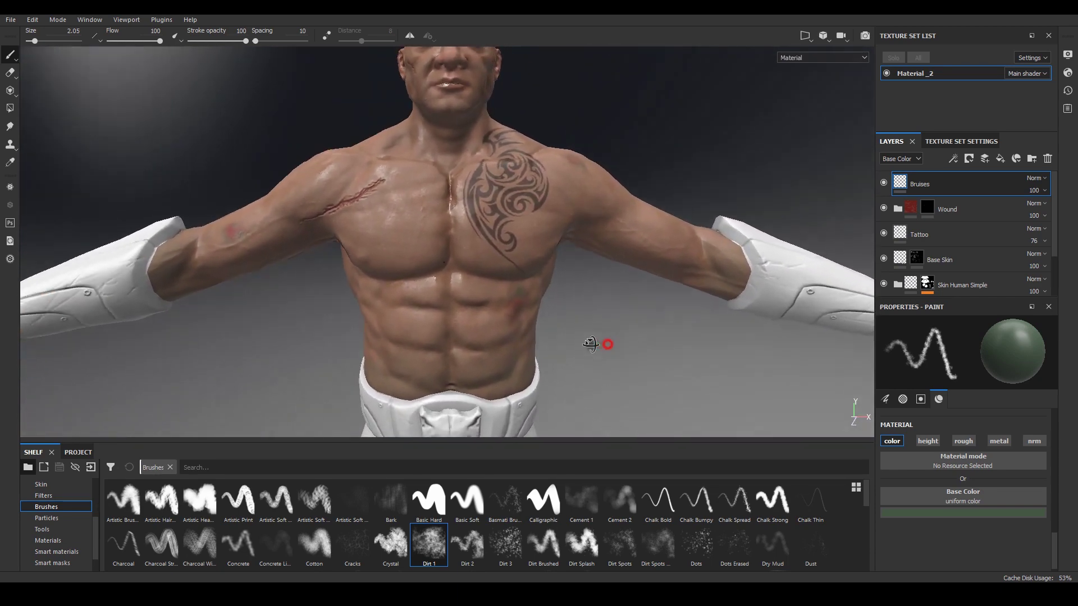
{"action": "left_click_drag", "start_coordinate": [597, 344], "coordinate": [642, 271], "text": "alt"}
{"action": "left_click_drag", "start_coordinate": [740, 160], "coordinate": [659, 196], "text": "alt"}
{"action": "left_click_drag", "start_coordinate": [628, 326], "coordinate": [691, 324], "text": "alt"}
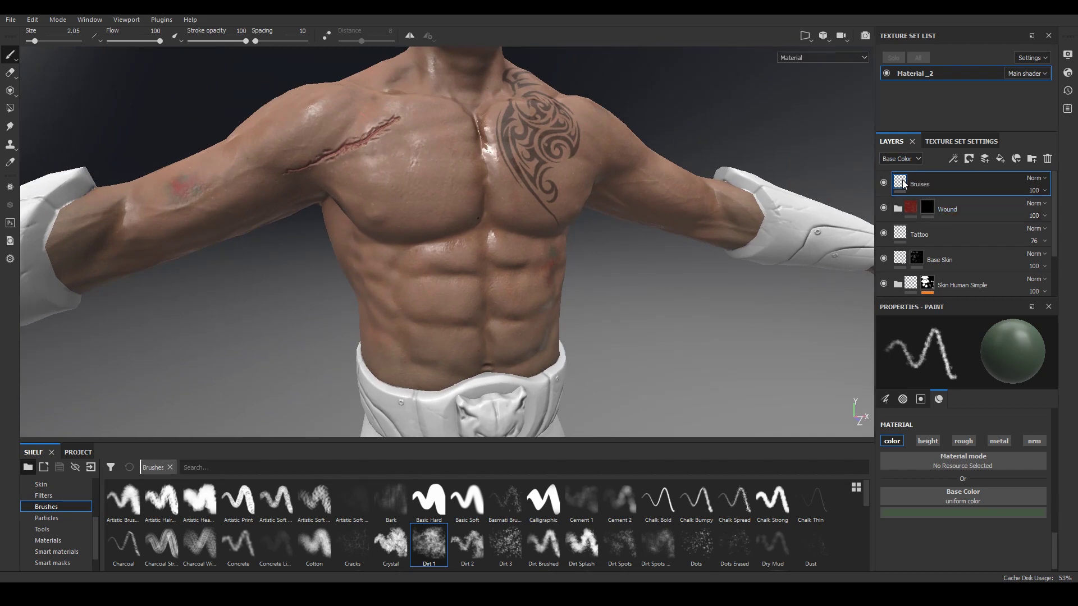
Add a filter to the Bruises layer and choose Blur for it.
{"action": "right_click", "coordinate": [898, 185]}
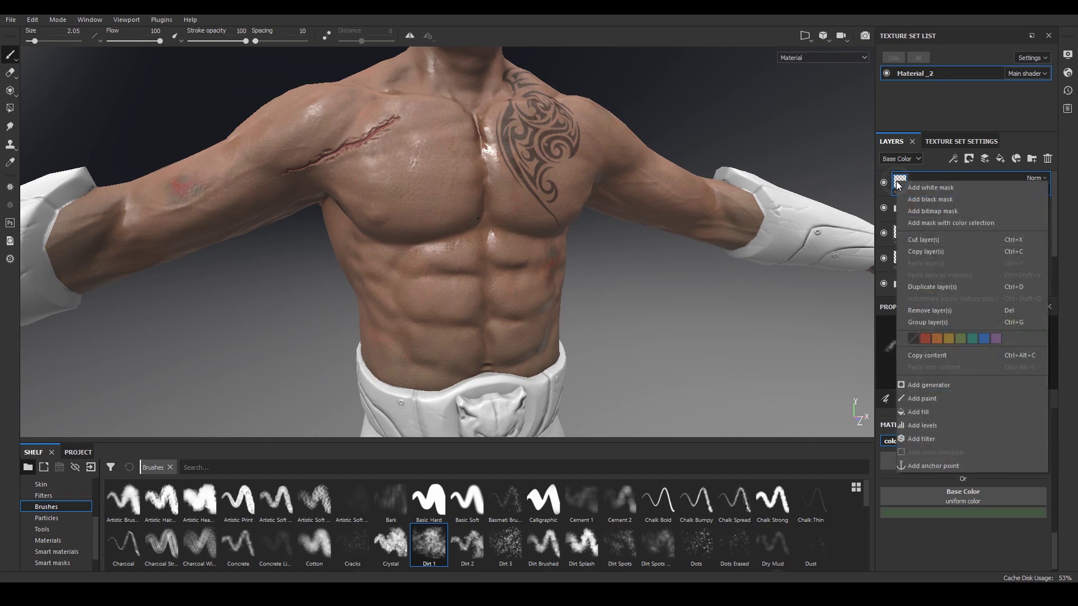
{"action": "left_click", "coordinate": [925, 440]}
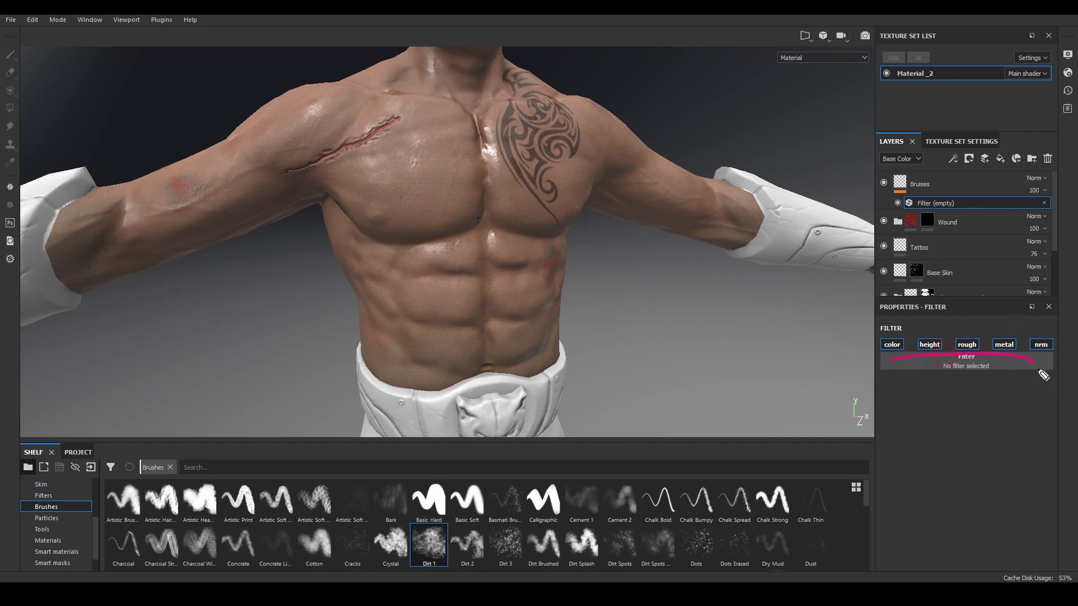
{"action": "left_click_drag", "start_coordinate": [1040, 372], "coordinate": [891, 373]}
{"action": "key", "text": "Escape"}
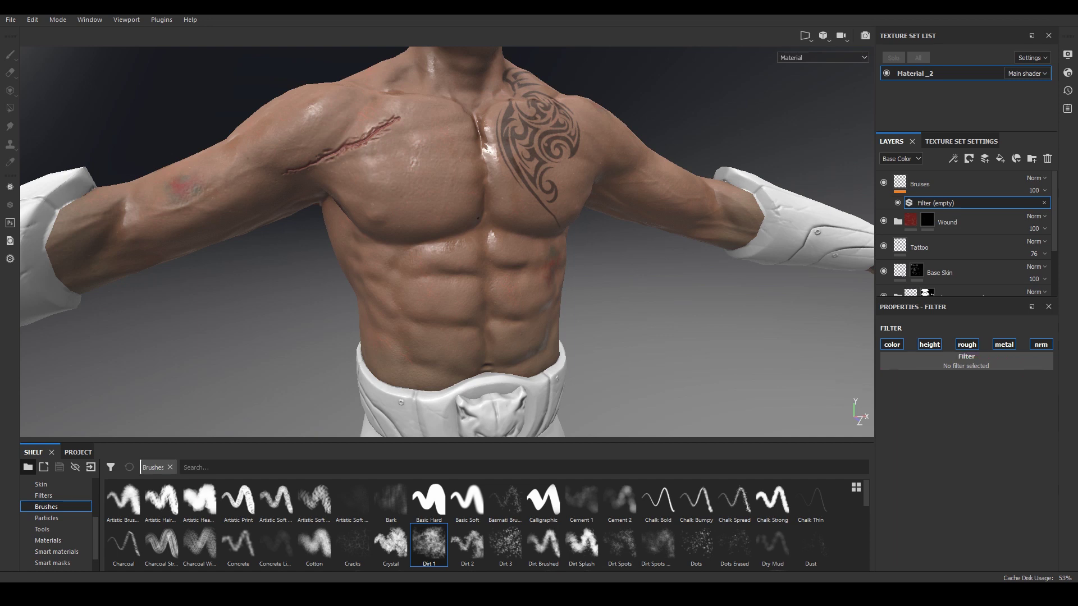
{"action": "left_click", "coordinate": [960, 366]}
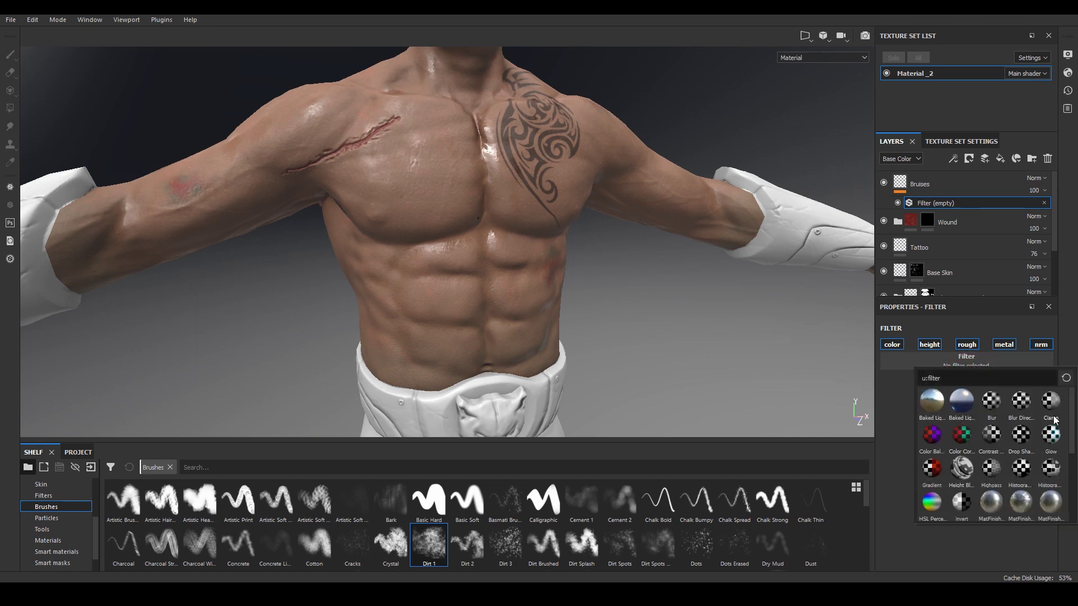
{"action": "mouse_move", "coordinate": [1072, 424]}
{"action": "left_mouse_down"}
{"action": "mouse_move", "coordinate": [1071, 467]}
{"action": "mouse_move", "coordinate": [1058, 415]}
{"action": "left_mouse_up"}
{"action": "left_click", "coordinate": [992, 402]}
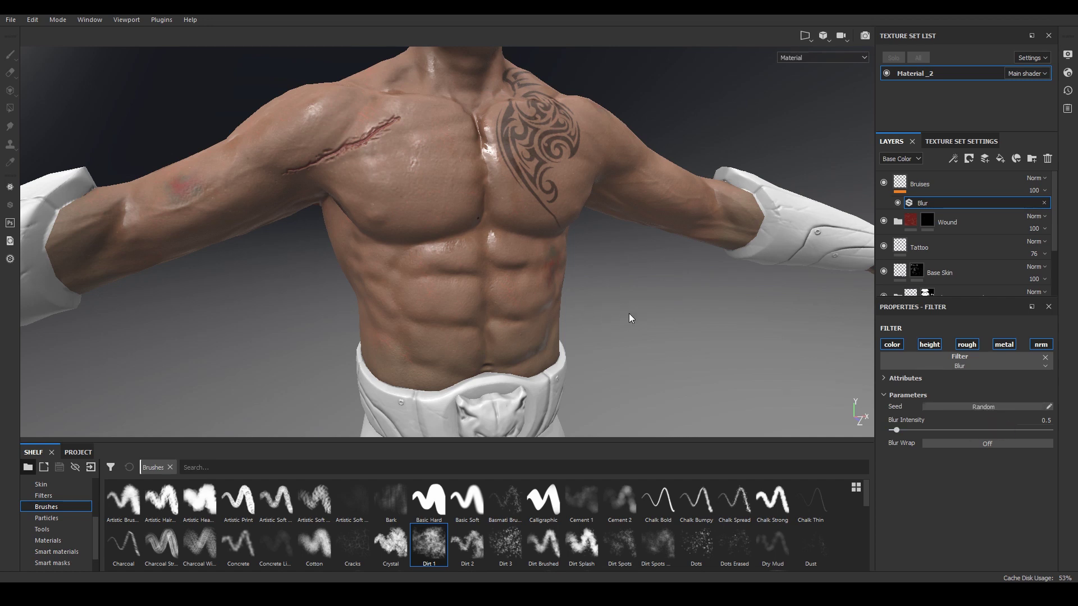
Try Blur Intensity values of 0.11 and 0.5 on the bruises.
{"action": "left_click_drag", "start_coordinate": [640, 318], "coordinate": [662, 325], "text": "alt"}
{"action": "left_click_drag", "start_coordinate": [256, 232], "coordinate": [310, 289], "text": "alt"}
{"action": "left_click_drag", "start_coordinate": [248, 261], "coordinate": [289, 320], "text": "alt"}
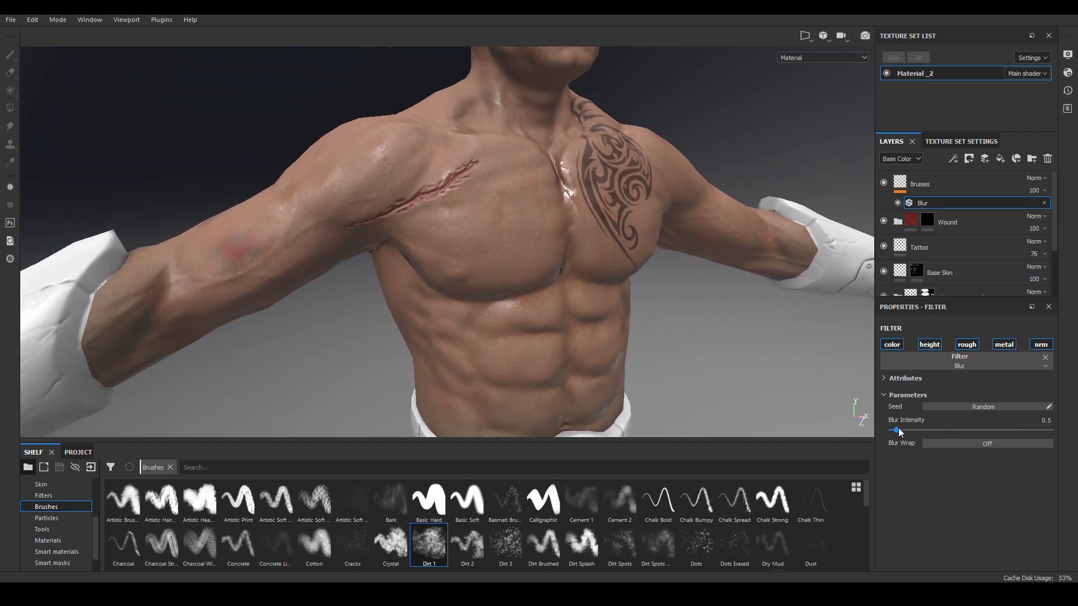
{"action": "left_click_drag", "start_coordinate": [898, 429], "coordinate": [939, 422]}
{"action": "left_click_drag", "start_coordinate": [642, 356], "coordinate": [679, 276], "text": "alt"}
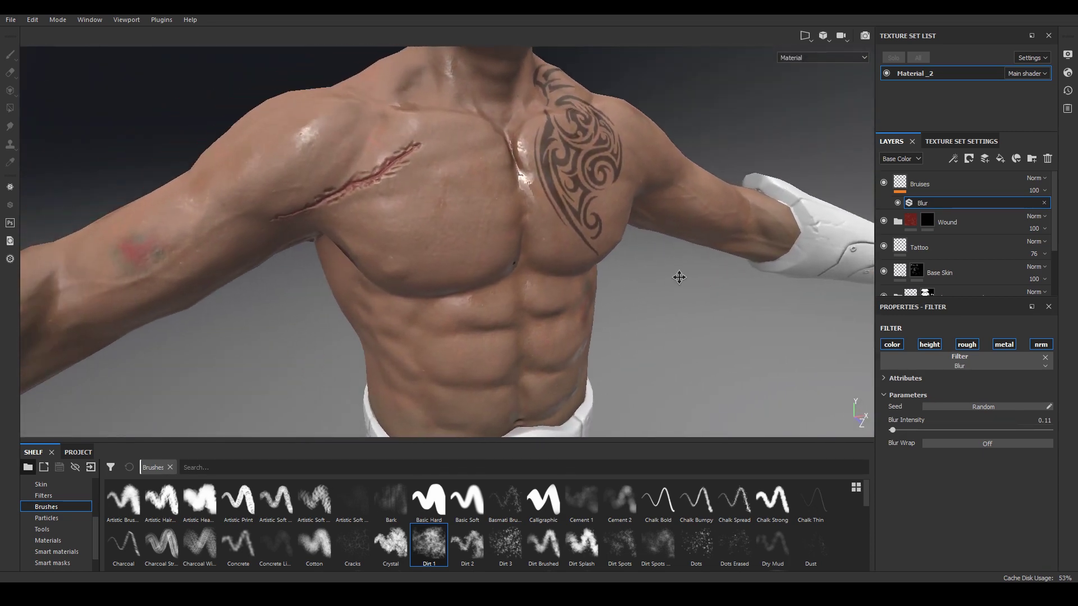
{"action": "left_click", "coordinate": [1042, 420]}
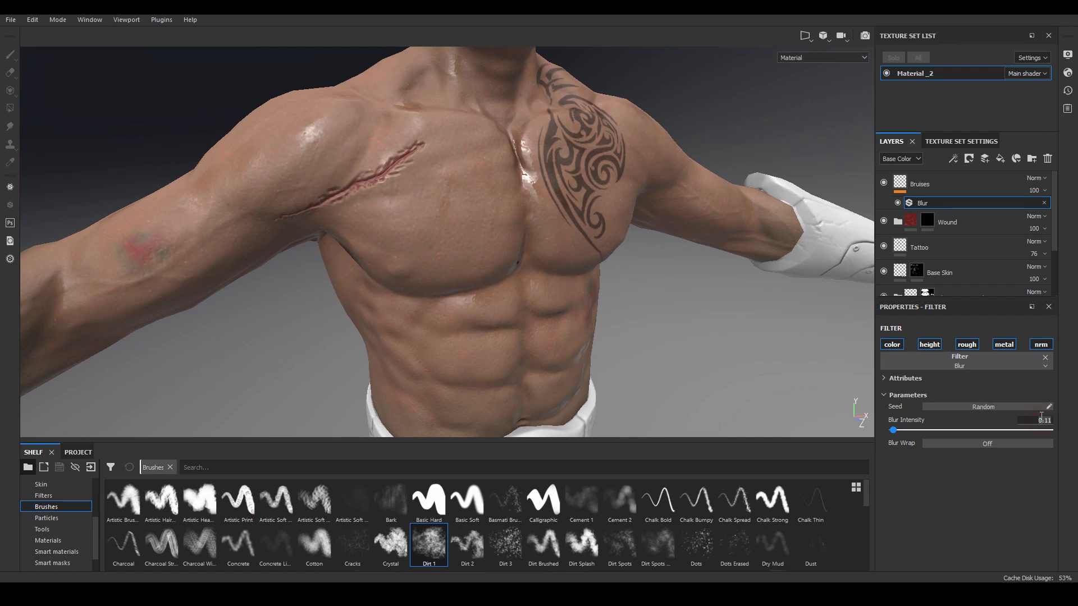
{"action": "key", "text": "Return"}
{"action": "left_click_drag", "start_coordinate": [541, 381], "coordinate": [549, 376], "text": "alt"}
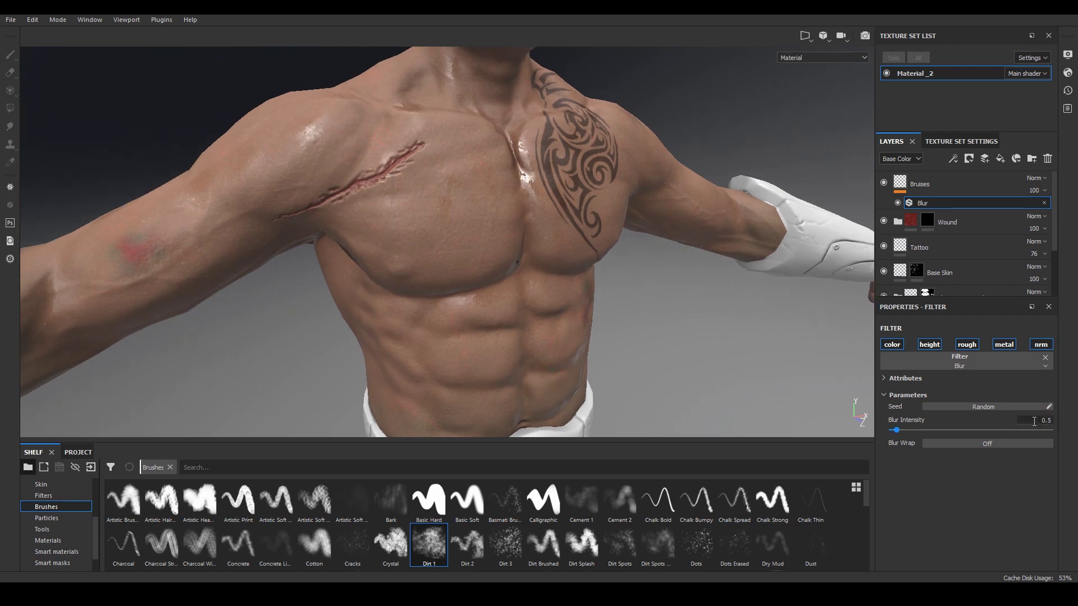
Set the Blur filter's Blur Intensity to 0.09.
{"action": "left_click", "coordinate": [1042, 420]}
{"action": "key", "text": "Return"}
{"action": "type", "text": ".09"}
{"action": "key", "text": "Return"}
Lower the Bruises layer's opacity to 80.
{"action": "left_click_drag", "start_coordinate": [655, 330], "coordinate": [730, 303], "text": "alt"}
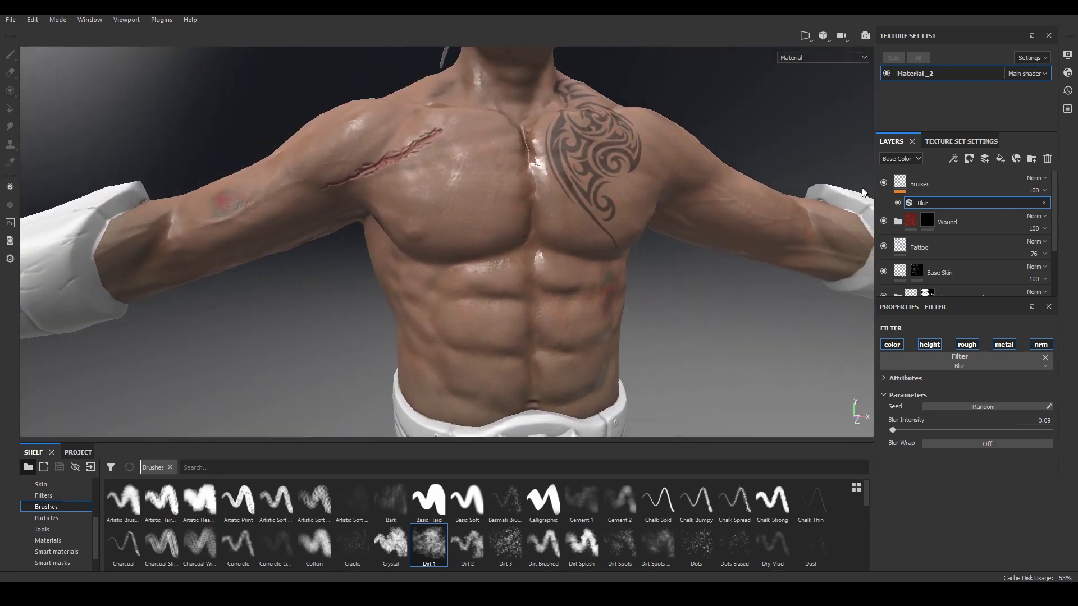
{"action": "left_click_drag", "start_coordinate": [621, 244], "coordinate": [641, 250], "text": "alt"}
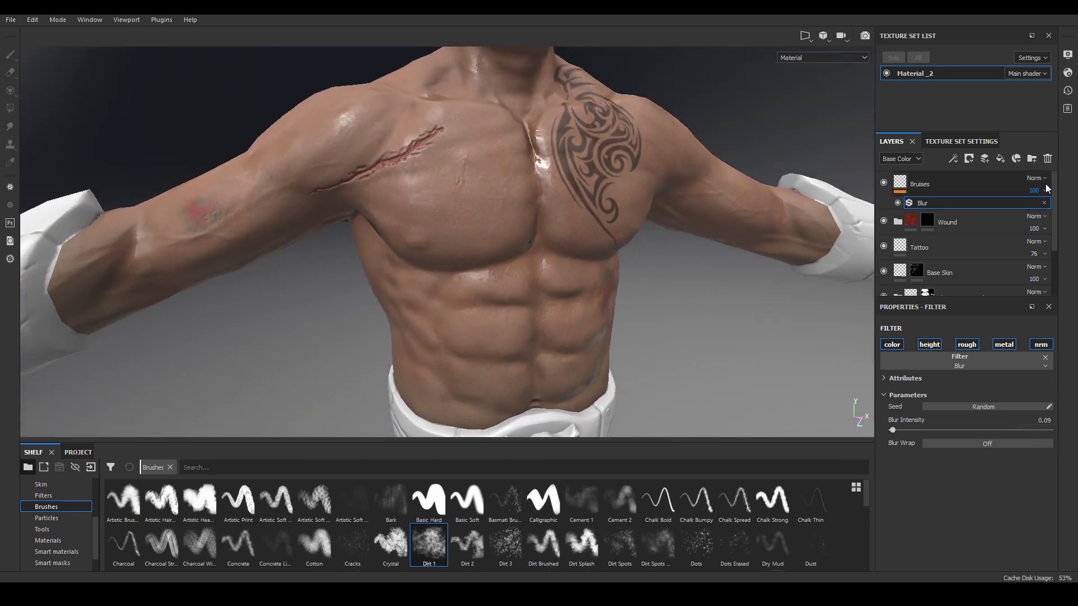
{"action": "left_click", "coordinate": [943, 181]}
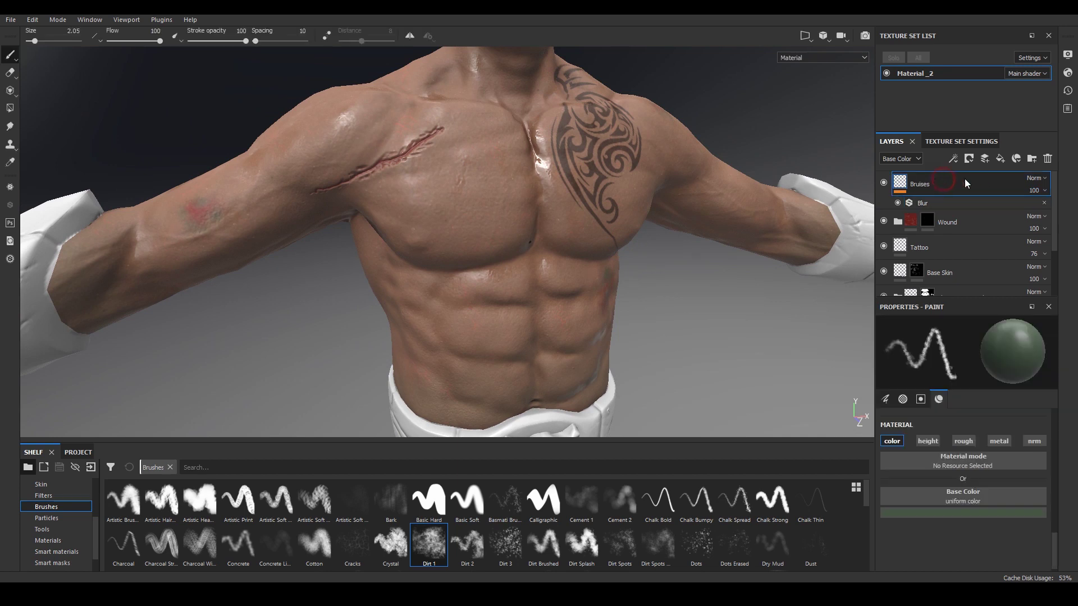
{"action": "left_click", "coordinate": [1045, 191]}
{"action": "left_click", "coordinate": [1055, 214]}
{"action": "left_click", "coordinate": [1046, 191]}
{"action": "left_click_drag", "start_coordinate": [1054, 211], "coordinate": [1064, 211]}
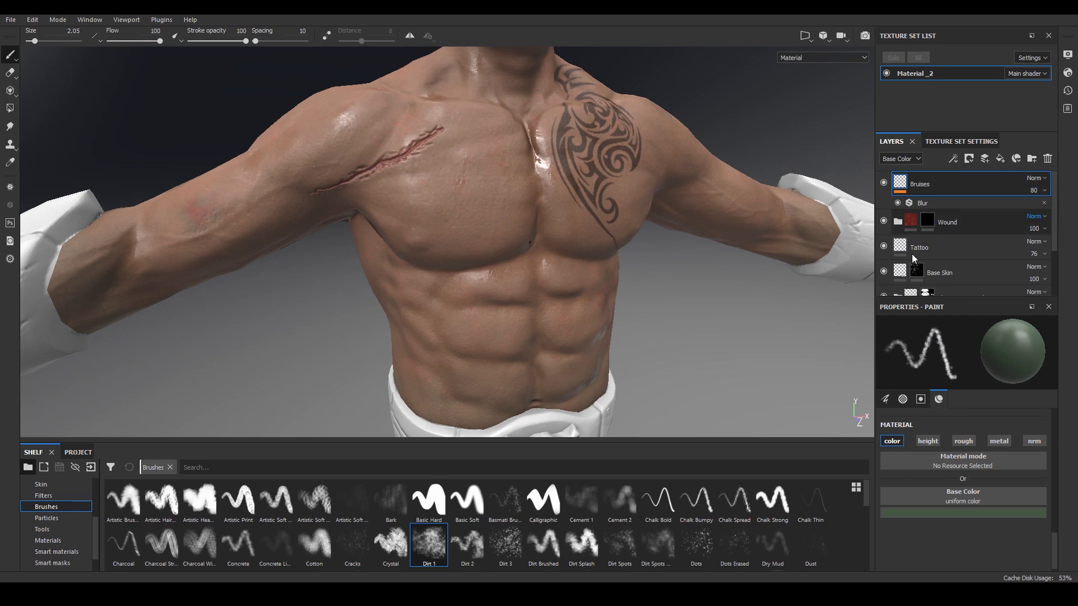
Add a filter to the Tattoo layer and choose Blur for it.
{"action": "scroll", "coordinate": [761, 275], "scroll_direction": "down", "scroll_amount": 2}
{"action": "left_click_drag", "start_coordinate": [696, 220], "coordinate": [567, 264], "text": "alt"}
{"action": "right_click_drag", "start_coordinate": [452, 110], "coordinate": [716, 418], "text": "alt"}
{"action": "mouse_move", "coordinate": [601, 252]}
{"action": "left_mouse_down", "text": "alt"}
{"action": "mouse_move", "coordinate": [553, 269]}
{"action": "mouse_move", "coordinate": [457, 264]}
{"action": "mouse_move", "coordinate": [493, 253]}
{"action": "mouse_move", "coordinate": [587, 304]}
{"action": "mouse_move", "coordinate": [661, 296]}
{"action": "mouse_move", "coordinate": [505, 283]}
{"action": "mouse_move", "coordinate": [569, 296]}
{"action": "mouse_move", "coordinate": [482, 248]}
{"action": "left_mouse_up", "text": "alt"}
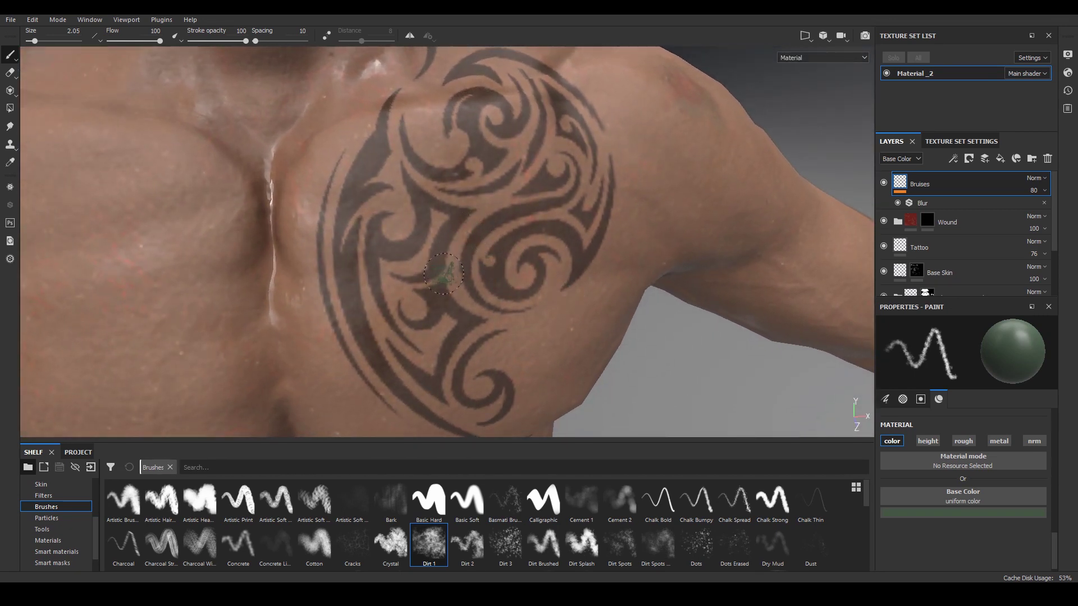
{"action": "mouse_move", "coordinate": [602, 320]}
{"action": "left_mouse_down", "text": "alt"}
{"action": "mouse_move", "coordinate": [607, 221]}
{"action": "mouse_move", "coordinate": [601, 238]}
{"action": "mouse_move", "coordinate": [588, 228]}
{"action": "mouse_move", "coordinate": [564, 312]}
{"action": "mouse_move", "coordinate": [491, 307]}
{"action": "left_mouse_up", "text": "alt"}
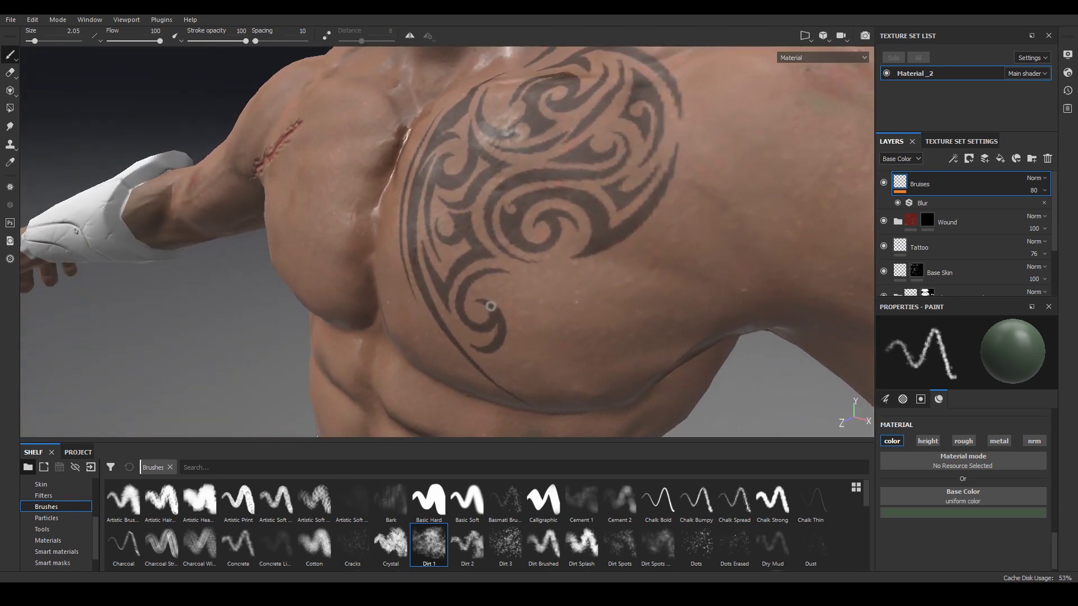
{"action": "left_click_drag", "start_coordinate": [598, 256], "coordinate": [829, 284], "text": "alt"}
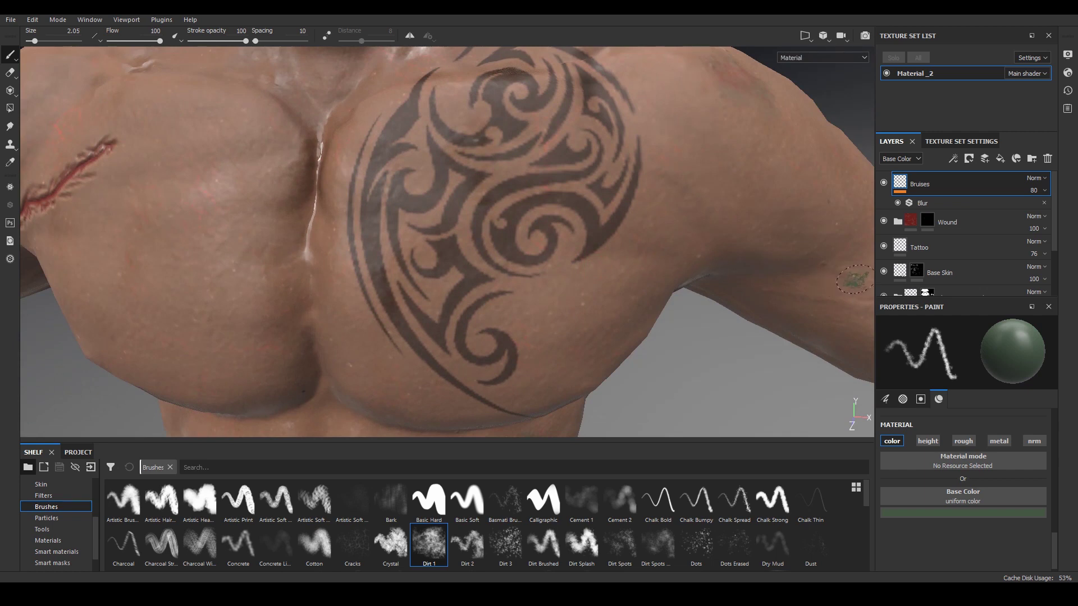
{"action": "left_click", "coordinate": [914, 247]}
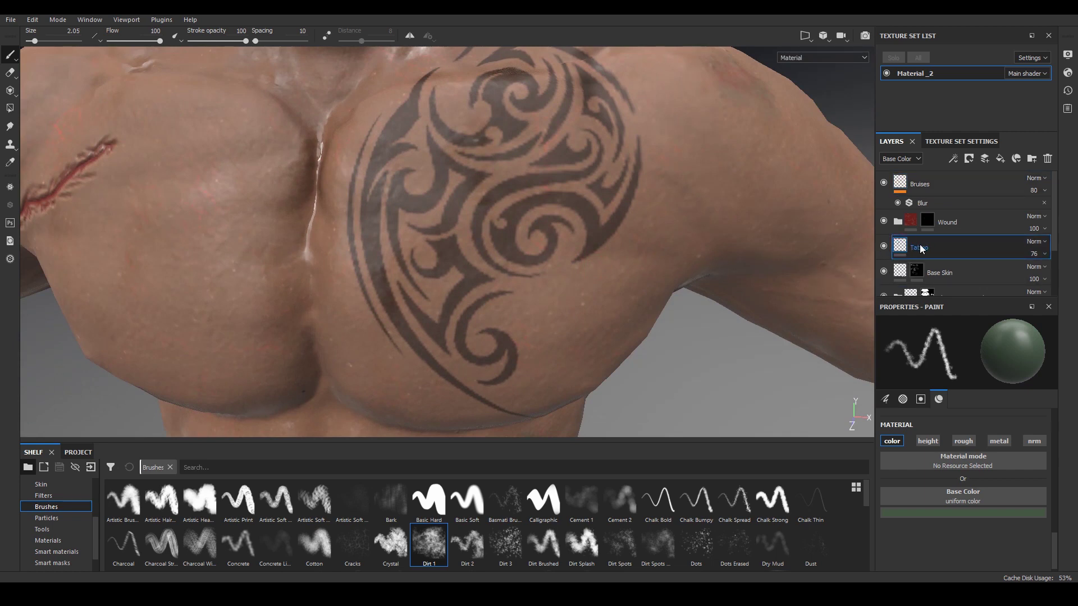
{"action": "right_click", "coordinate": [902, 246]}
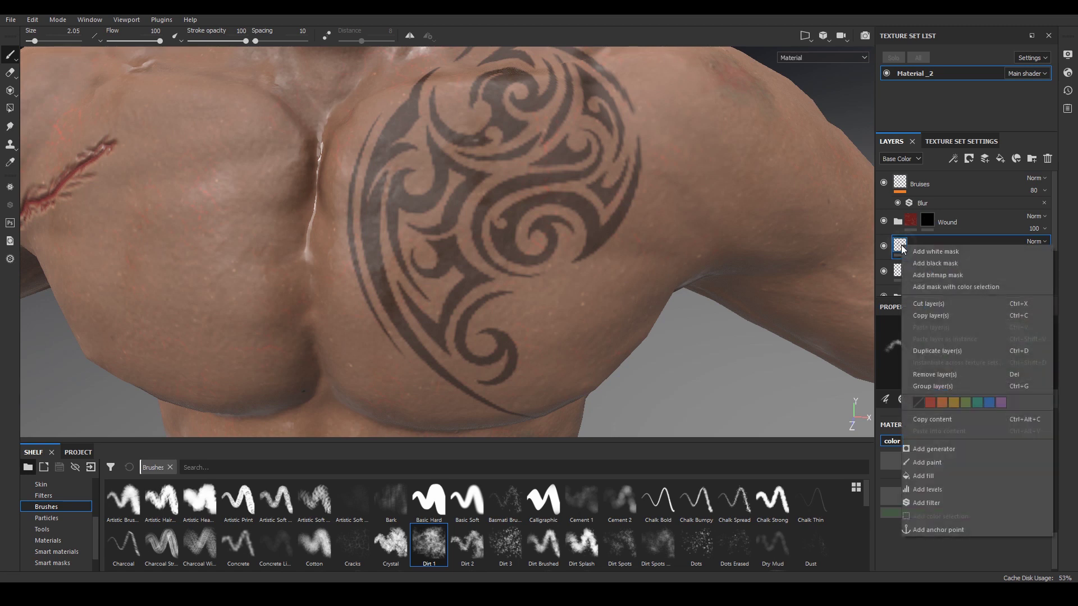
{"action": "left_click", "coordinate": [935, 503]}
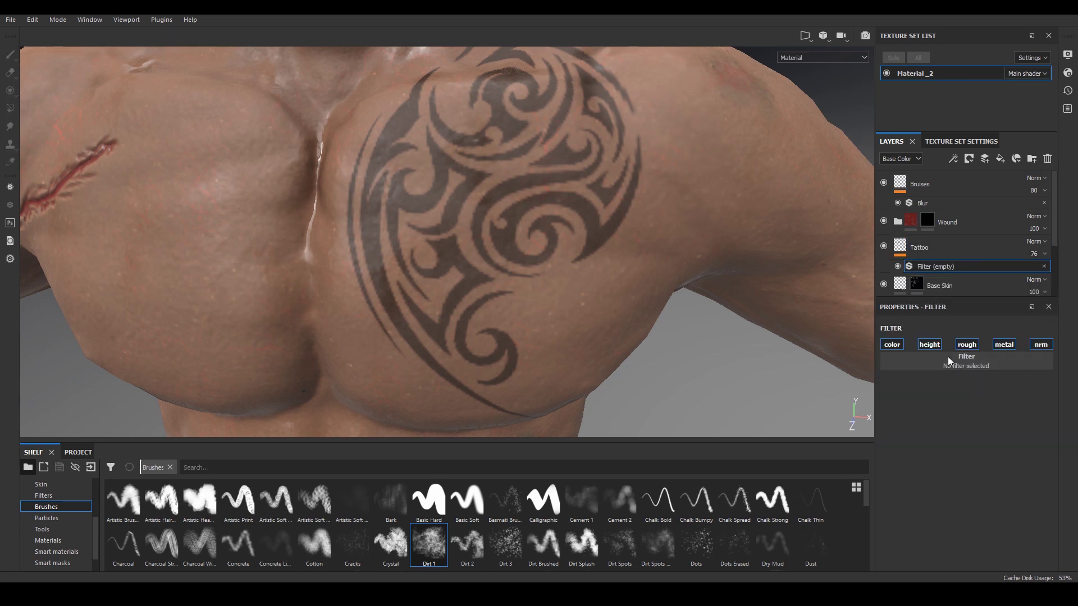
{"action": "left_click", "coordinate": [971, 365]}
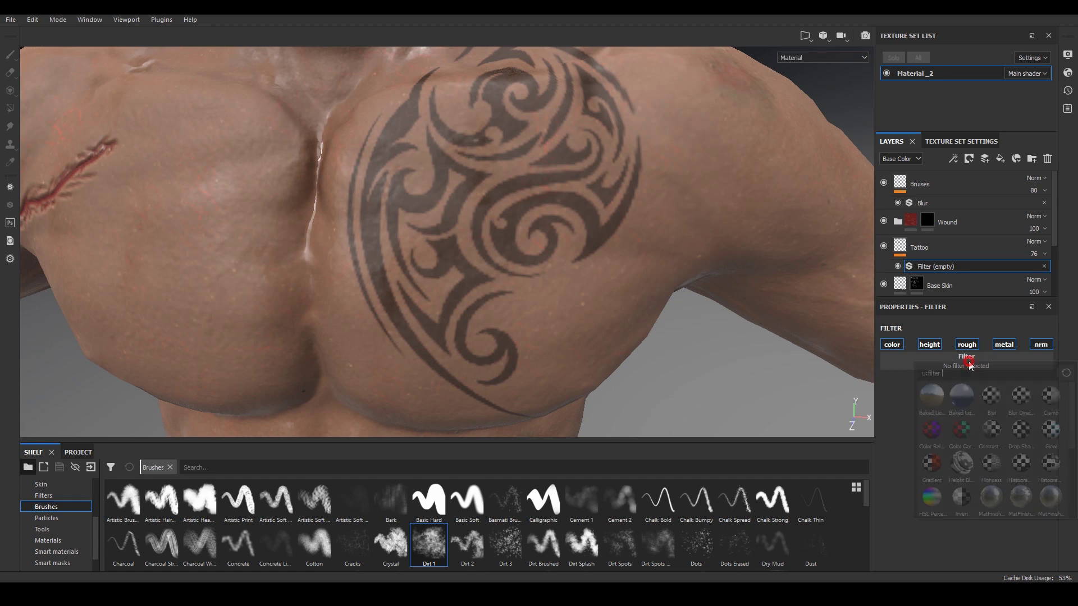
{"action": "left_click", "coordinate": [991, 400]}
{"action": "left_click_drag", "start_coordinate": [706, 330], "coordinate": [761, 327], "text": "alt"}
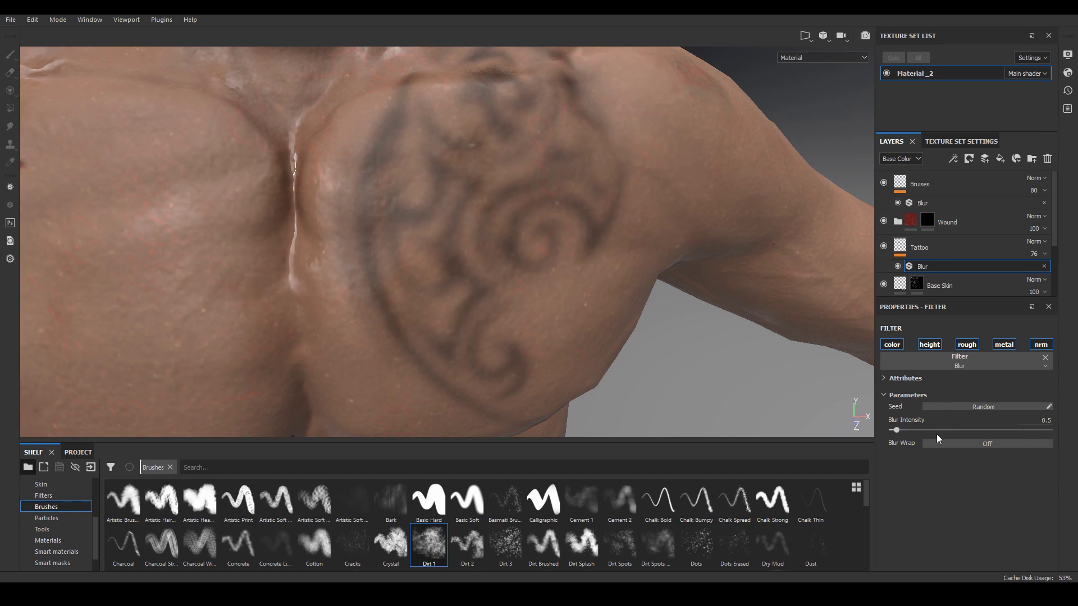
Try Blur Intensity values of 0.15 and 0.12 on the chest tattoo.
{"action": "left_click", "coordinate": [1041, 421]}
{"action": "type", "text": "0.1"}
{"action": "key", "text": "Return"}
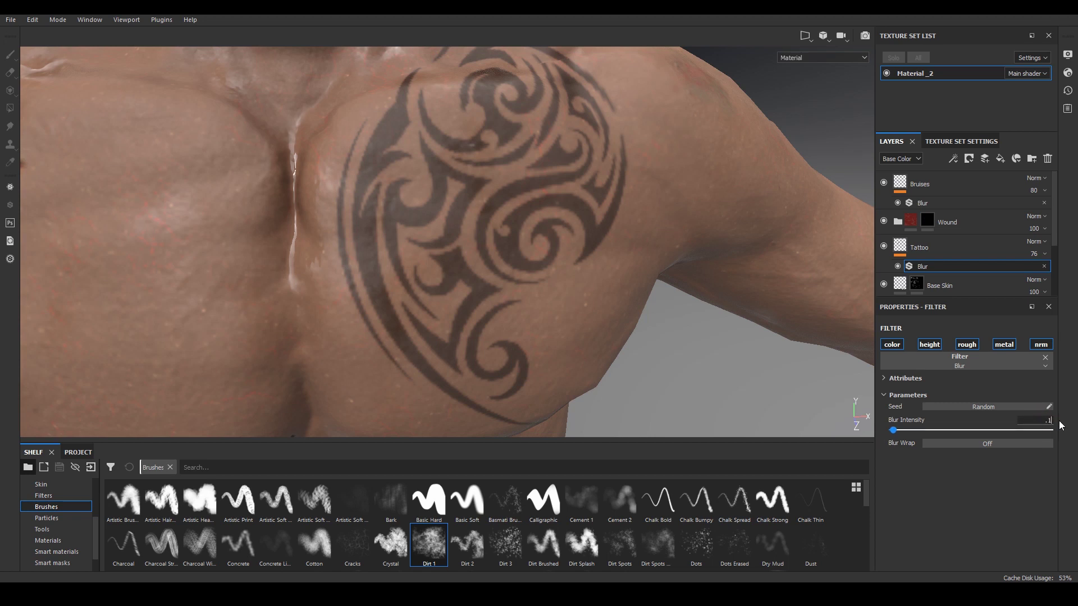
{"action": "key", "text": "Return"}
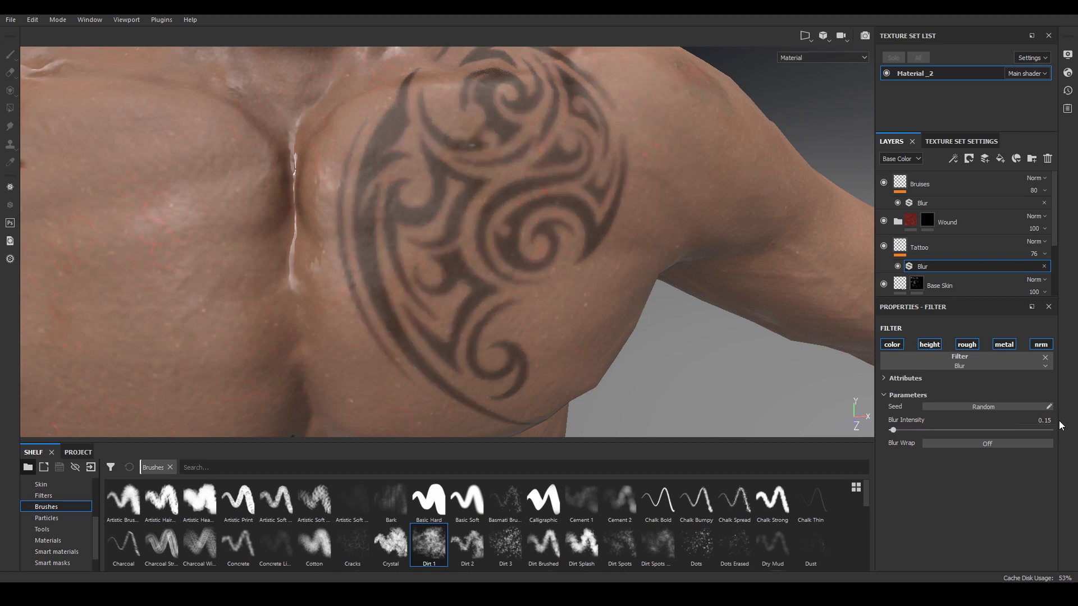
{"action": "left_click", "coordinate": [1038, 420]}
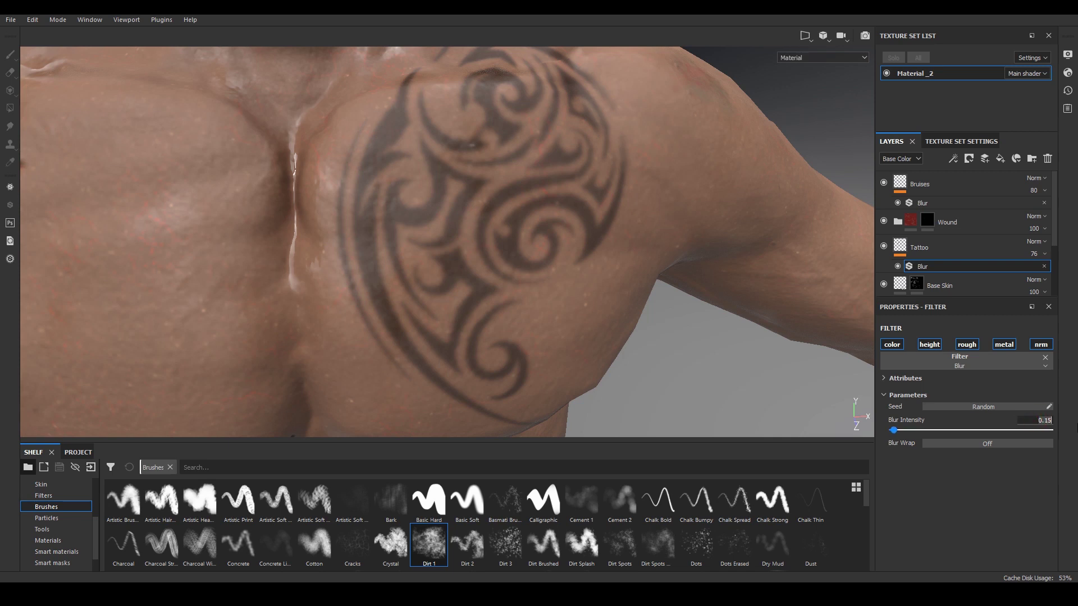
{"action": "type", "text": ".12"}
{"action": "key", "text": "Return"}
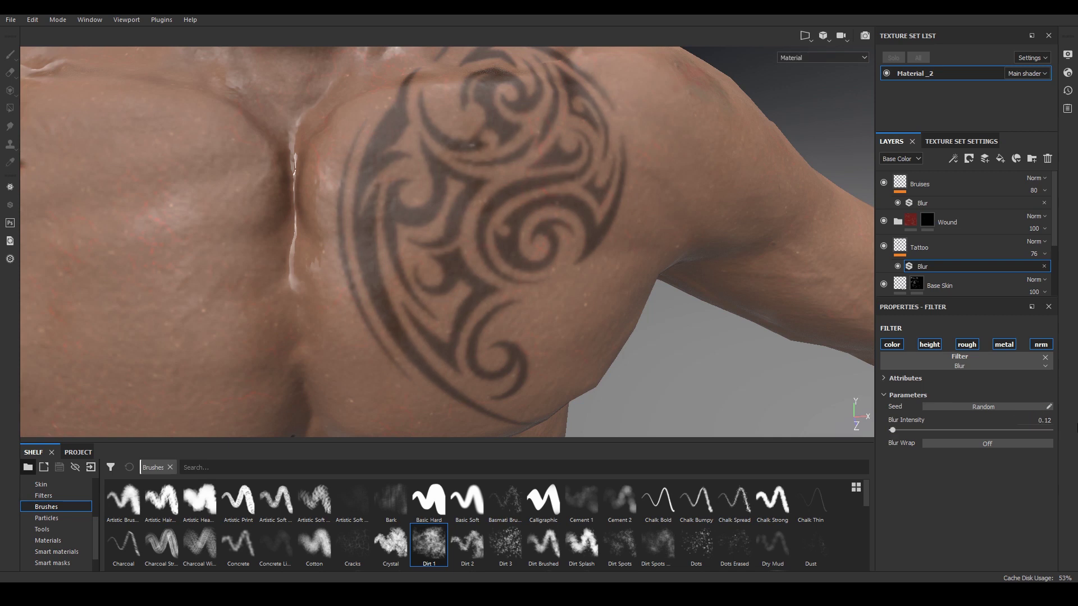
{"action": "left_click_drag", "start_coordinate": [730, 351], "coordinate": [684, 289], "text": "alt"}
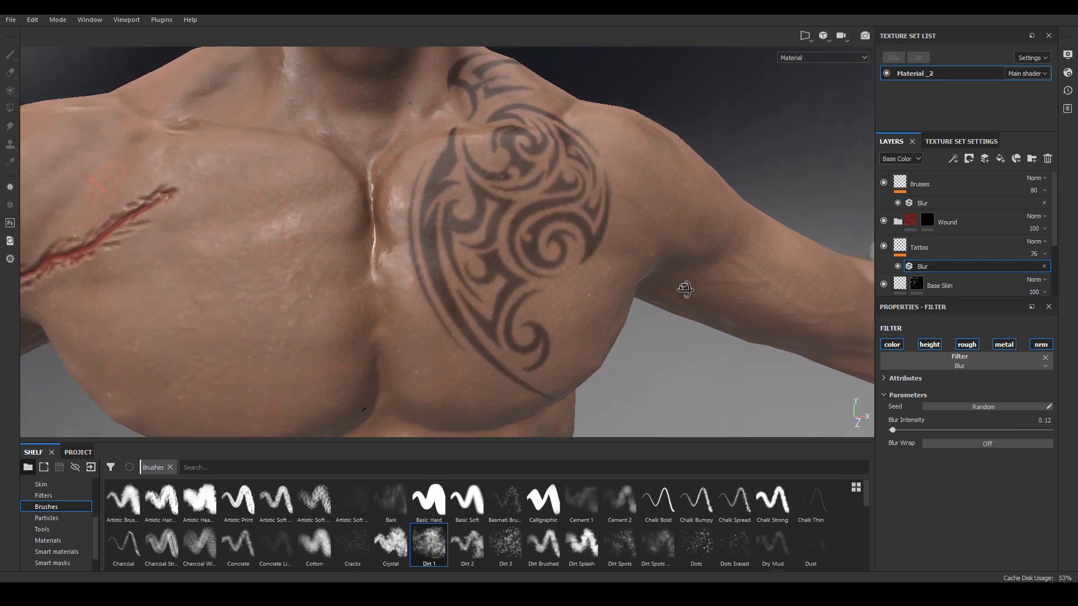
{"action": "right_click_drag", "start_coordinate": [719, 351], "coordinate": [689, 311], "text": "alt"}
{"action": "left_click_drag", "start_coordinate": [688, 310], "coordinate": [623, 281], "text": "alt"}
{"action": "right_click_drag", "start_coordinate": [659, 295], "coordinate": [722, 355], "text": "alt"}
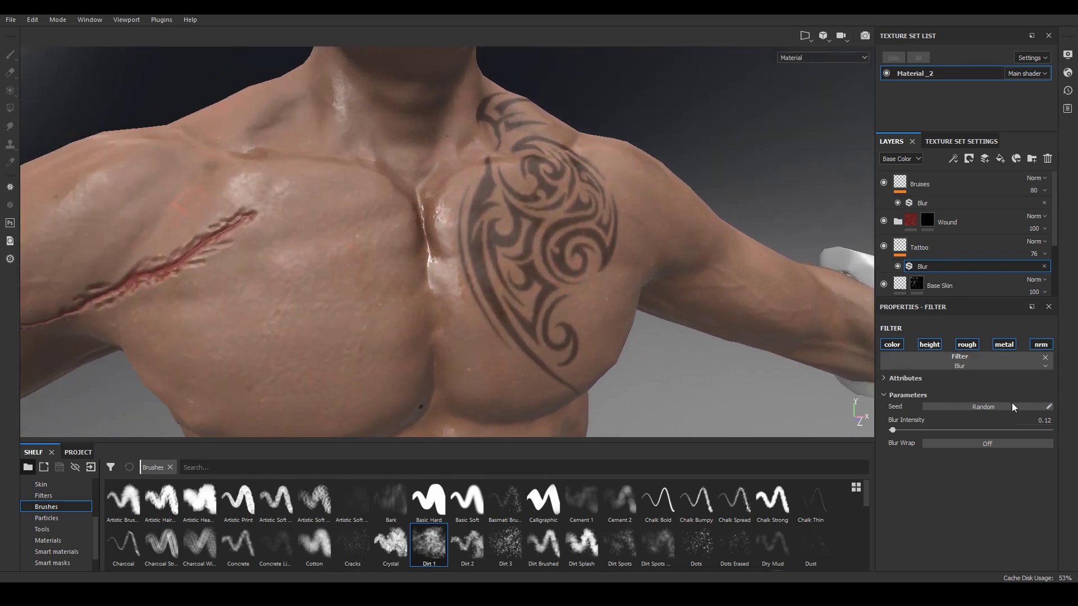
Set the Tattoo layer's Blur Intensity to 0.11.
{"action": "left_click", "coordinate": [1038, 420]}
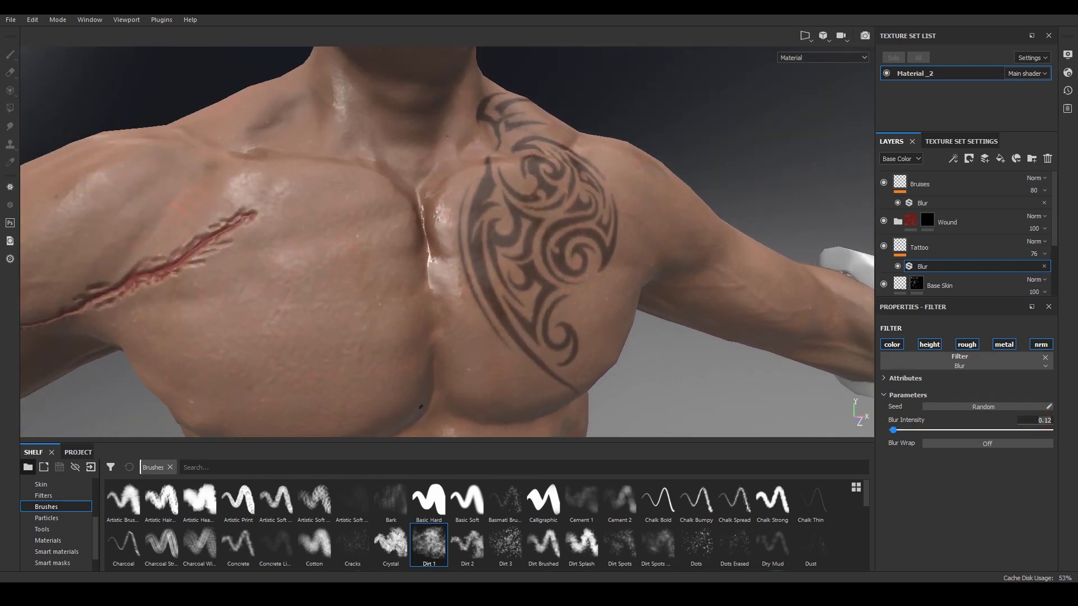
{"action": "type", "text": ".11"}
{"action": "key", "text": "Return"}
{"action": "left_click_drag", "start_coordinate": [641, 315], "coordinate": [717, 373], "text": "alt"}
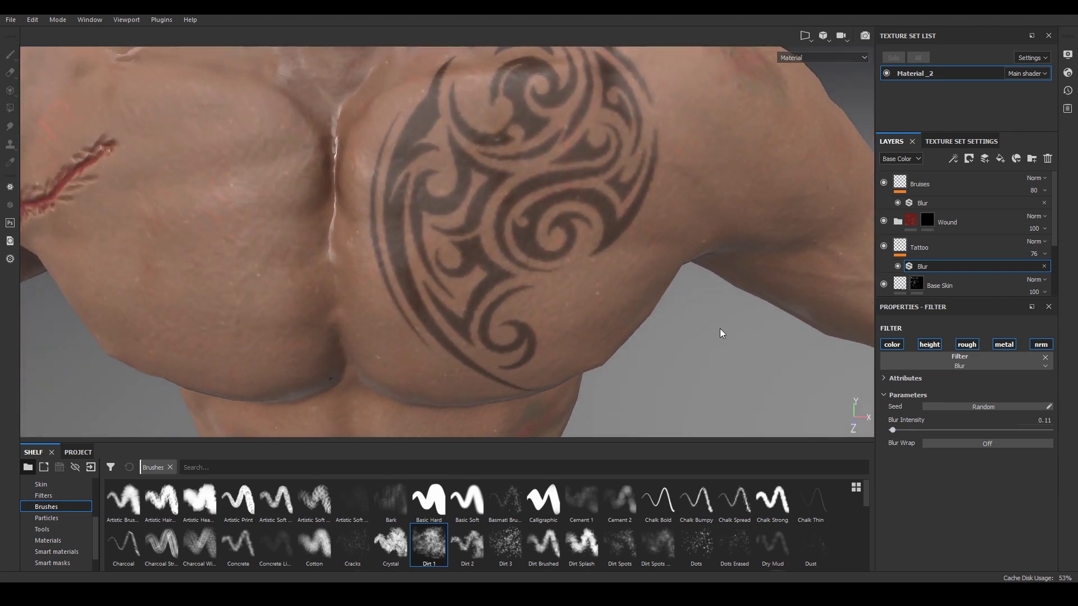
{"action": "left_click_drag", "start_coordinate": [719, 332], "coordinate": [612, 270], "text": "alt"}
{"action": "scroll", "coordinate": [657, 279], "scroll_direction": "down", "scroll_amount": 3}
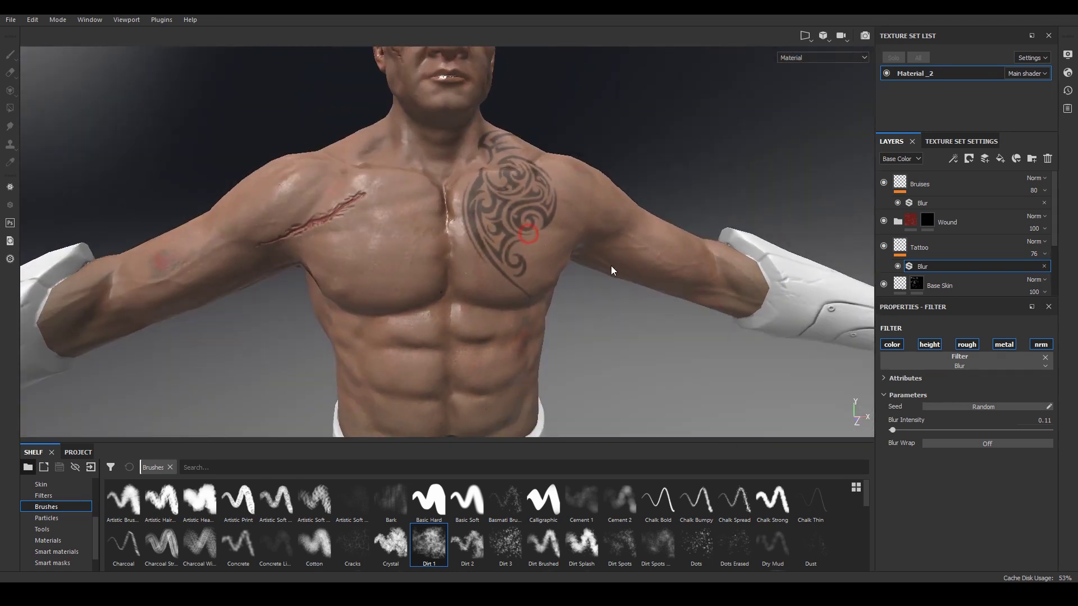
{"action": "scroll", "coordinate": [611, 268], "scroll_direction": "down", "scroll_amount": 2}
{"action": "left_click_drag", "start_coordinate": [478, 177], "coordinate": [514, 298], "text": "alt"}
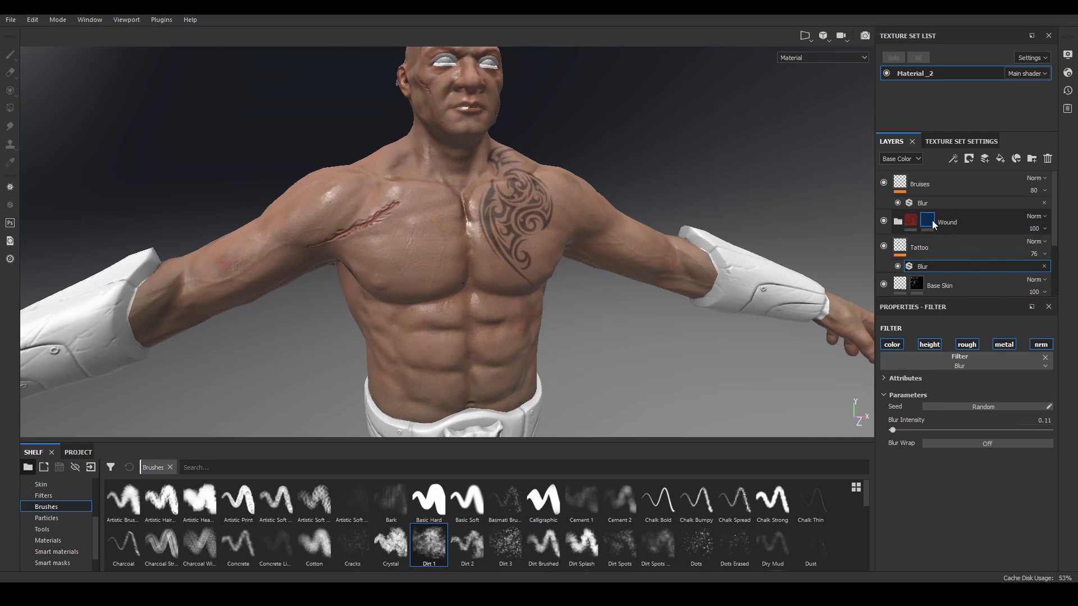
Select the Wound folder's mask and prepare the Basic Soft brush at size 0.61.
{"action": "left_click", "coordinate": [947, 224]}
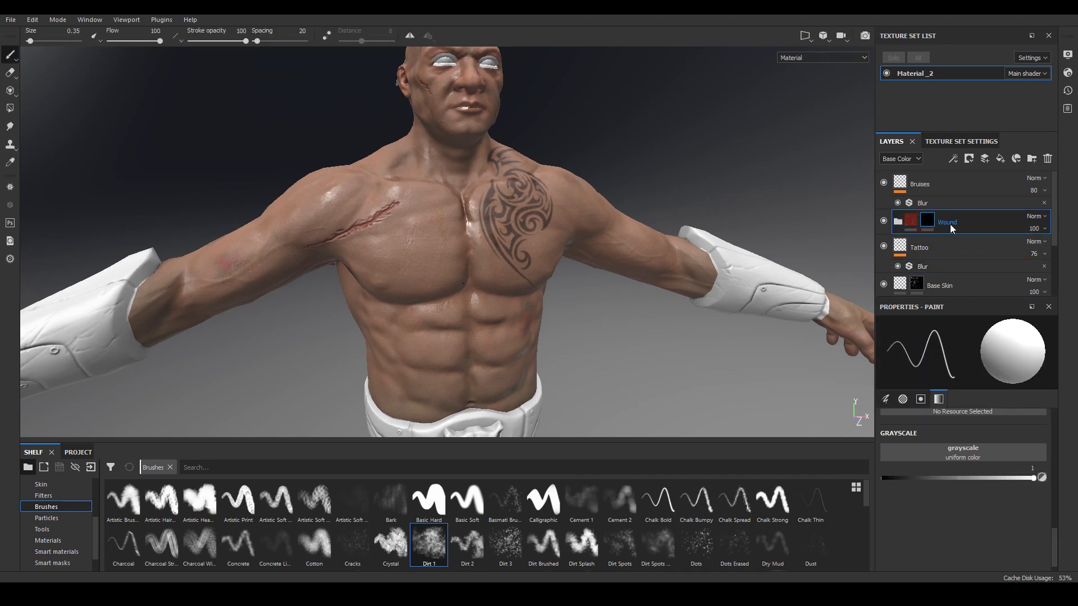
{"action": "left_click_drag", "start_coordinate": [538, 223], "coordinate": [392, 231], "text": "alt"}
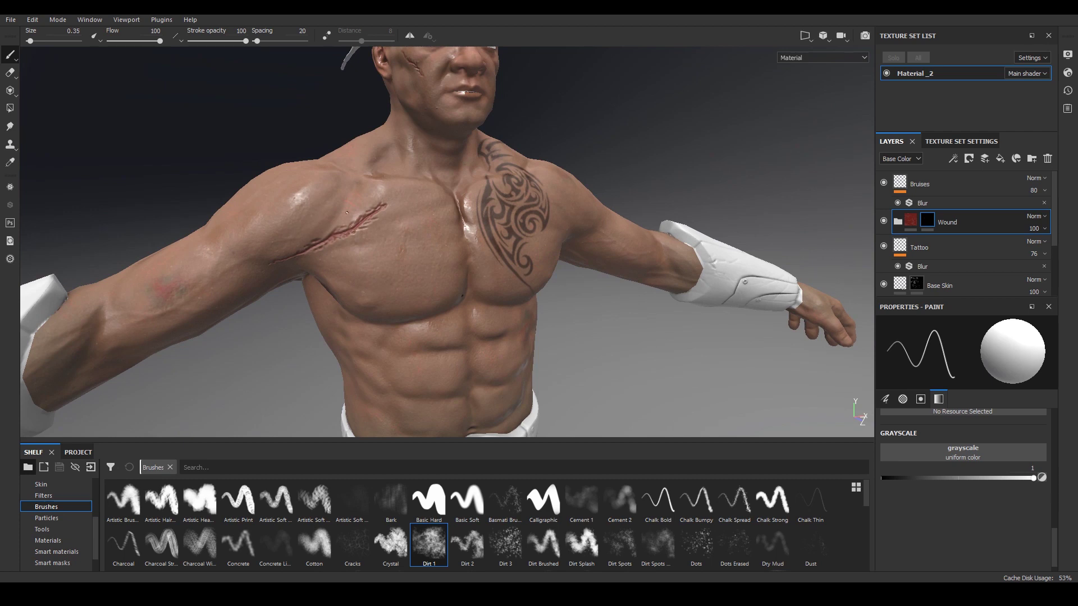
{"action": "left_click_drag", "start_coordinate": [349, 217], "coordinate": [361, 260], "text": "alt"}
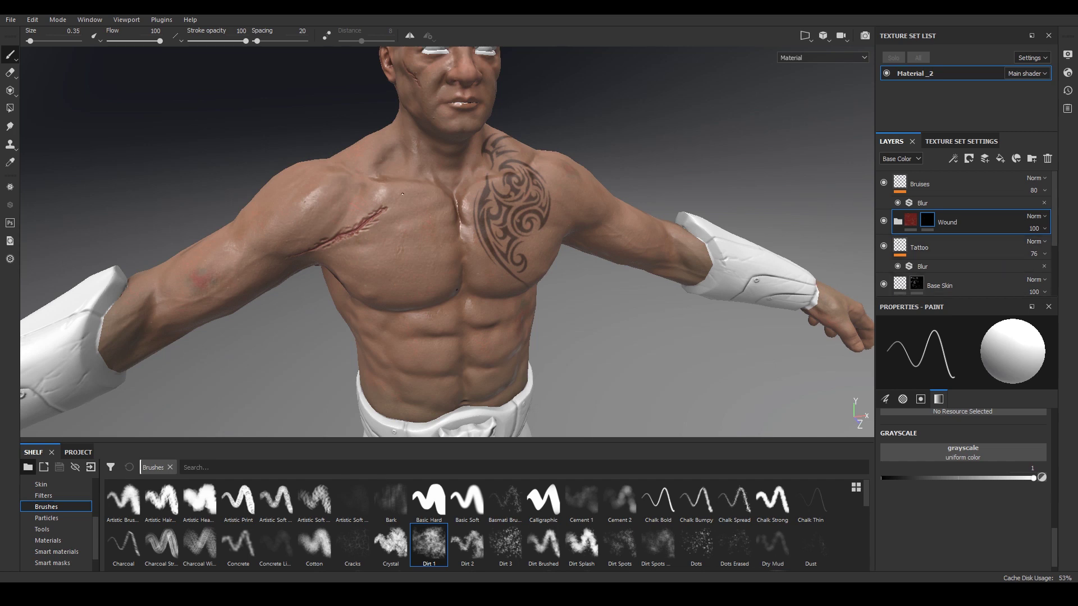
{"action": "left_click_drag", "start_coordinate": [360, 224], "coordinate": [384, 237], "text": "alt"}
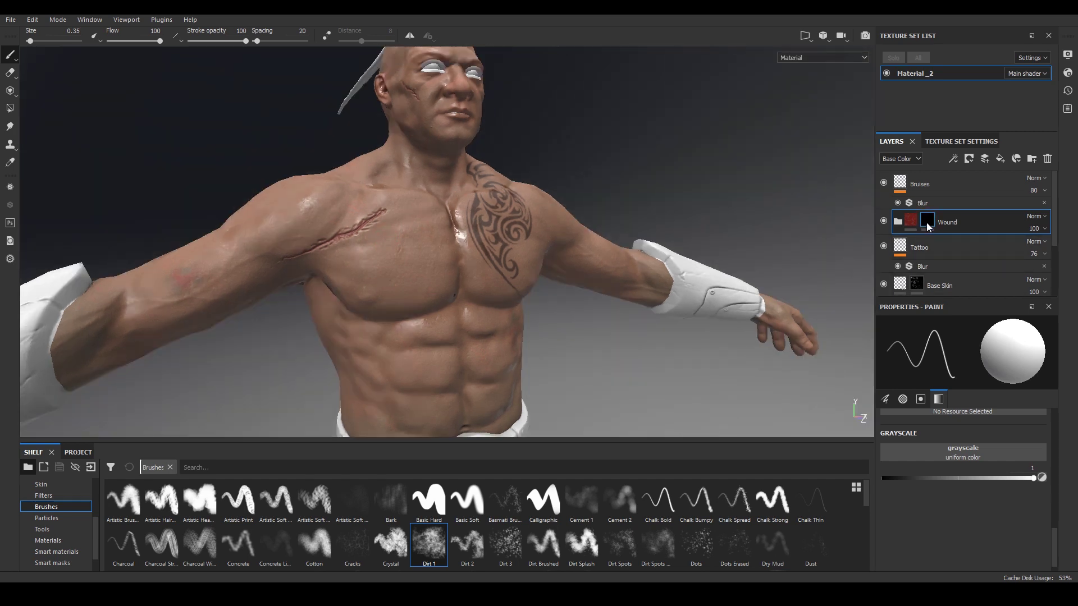
{"action": "mouse_move", "coordinate": [932, 226]}
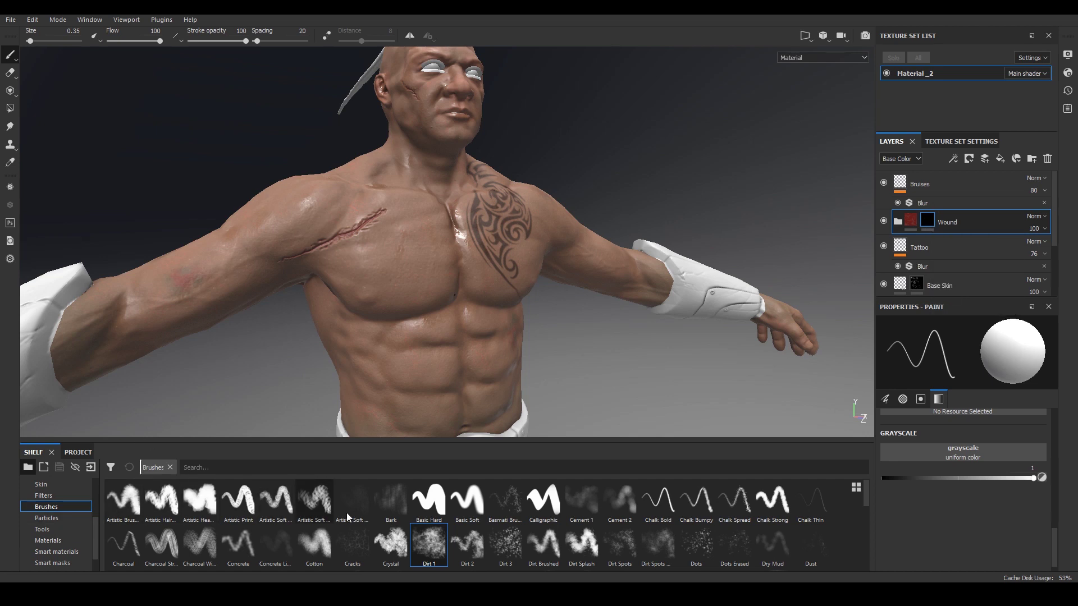
{"action": "left_click", "coordinate": [466, 505]}
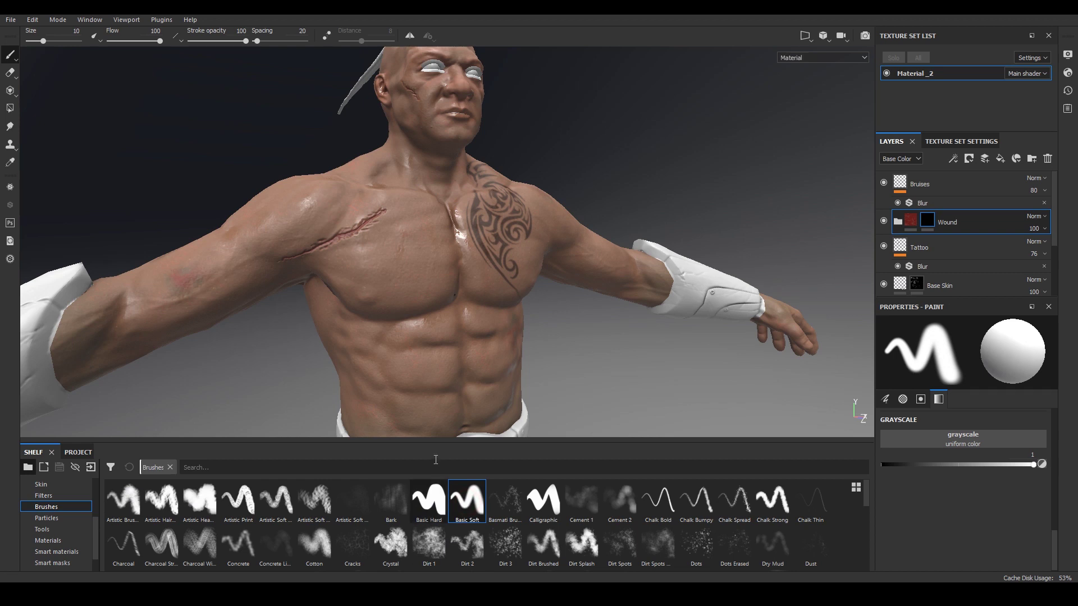
{"action": "left_click_drag", "start_coordinate": [558, 168], "coordinate": [301, 209], "text": "alt"}
{"action": "mouse_move", "coordinate": [301, 209]}
{"action": "right_mouse_down", "text": "alt"}
{"action": "mouse_move", "coordinate": [381, 240]}
{"action": "mouse_move", "coordinate": [314, 240]}
{"action": "right_mouse_up", "text": "alt"}
{"action": "right_click_drag", "start_coordinate": [381, 240], "coordinate": [381, 241], "text": "ctrl"}
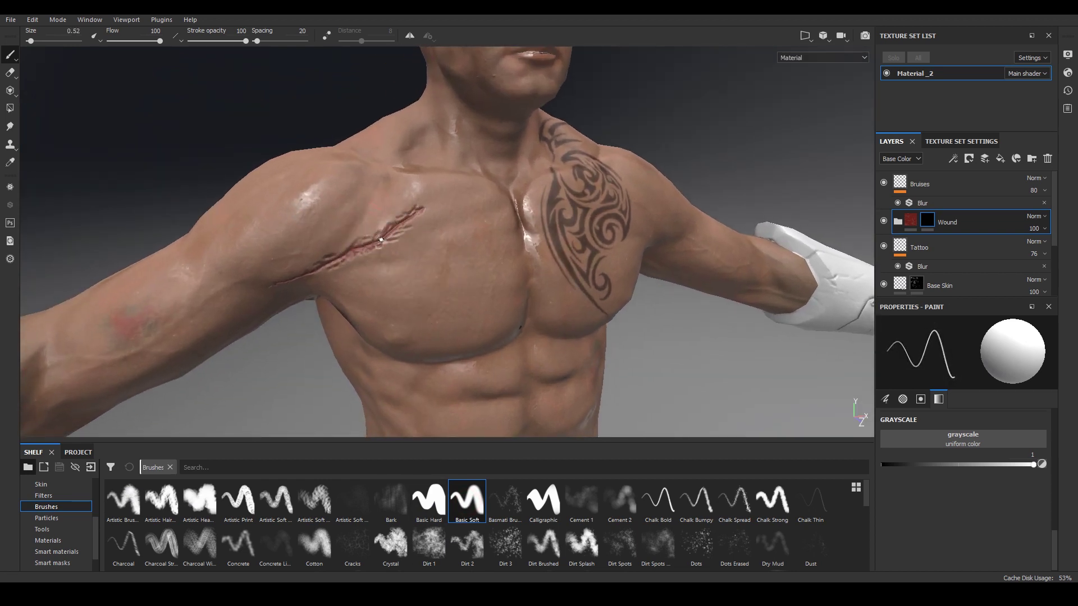
{"action": "right_click_drag", "start_coordinate": [314, 209], "coordinate": [462, 296], "text": "alt"}
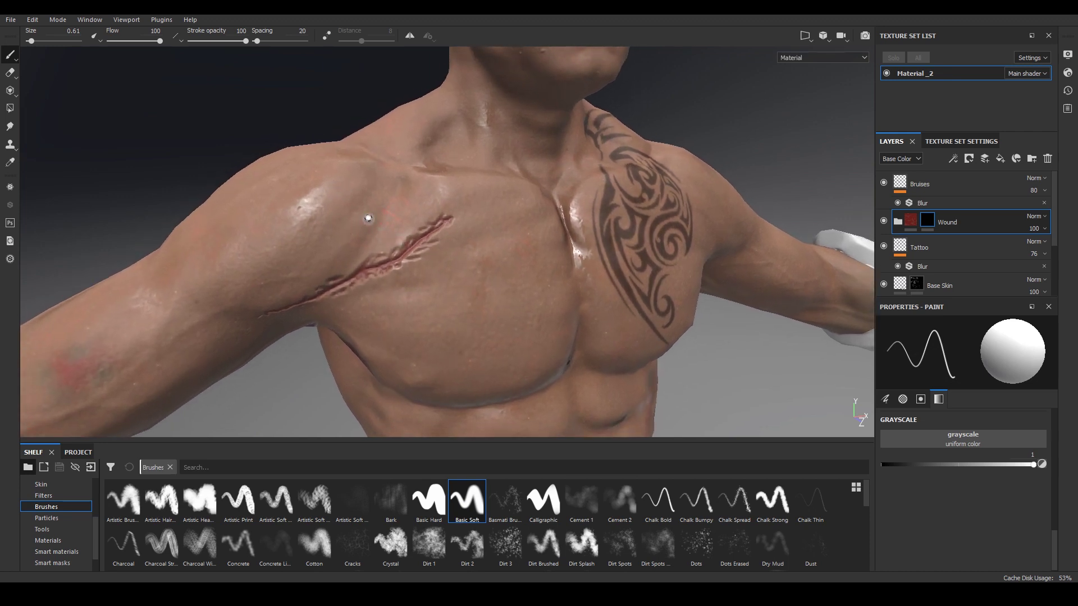
Try a brush stroke on the Wound mask just above the chest cut, and undo it.
{"action": "left_click_drag", "start_coordinate": [347, 229], "coordinate": [375, 233]}
{"action": "left_click_drag", "start_coordinate": [644, 160], "coordinate": [517, 178], "text": "alt"}
{"action": "key", "text": "ctrl+z"}
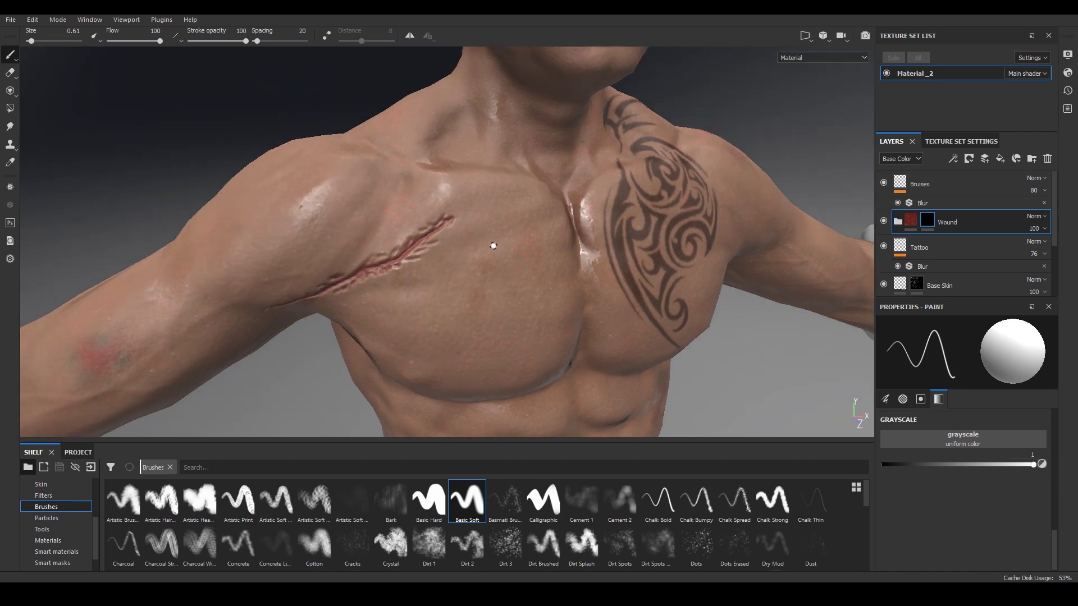
Paint thin cuts above the chest wound with brush size 0.1, and trim them with grayscale 0.
{"action": "right_click_drag", "start_coordinate": [486, 236], "coordinate": [412, 213], "text": "alt"}
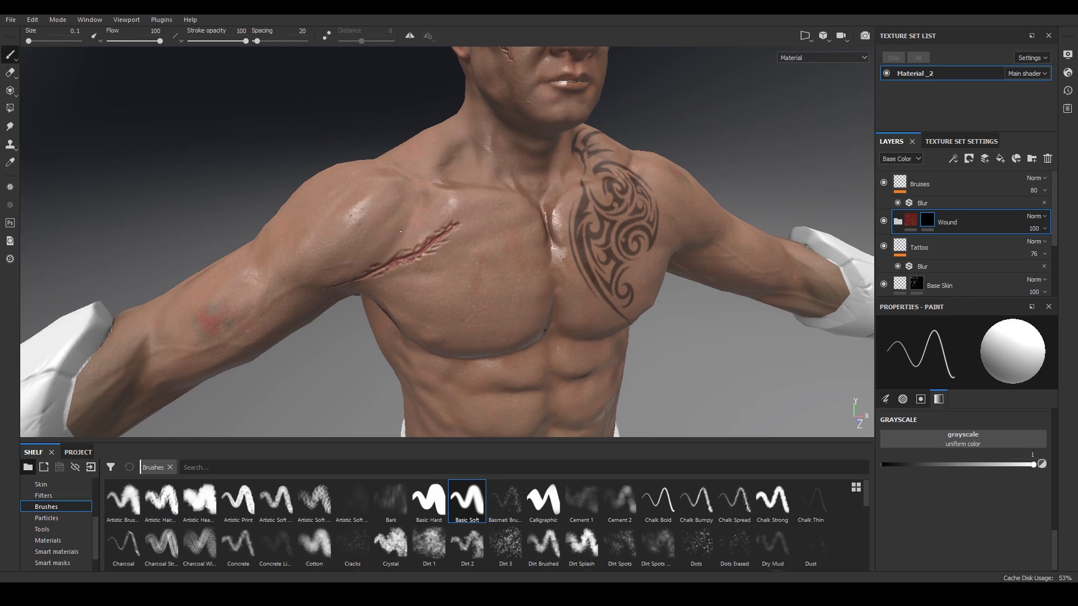
{"action": "mouse_move", "coordinate": [363, 243]}
{"action": "left_mouse_down"}
{"action": "mouse_move", "coordinate": [405, 226]}
{"action": "mouse_move", "coordinate": [387, 248]}
{"action": "left_mouse_up"}
{"action": "key", "text": "x"}
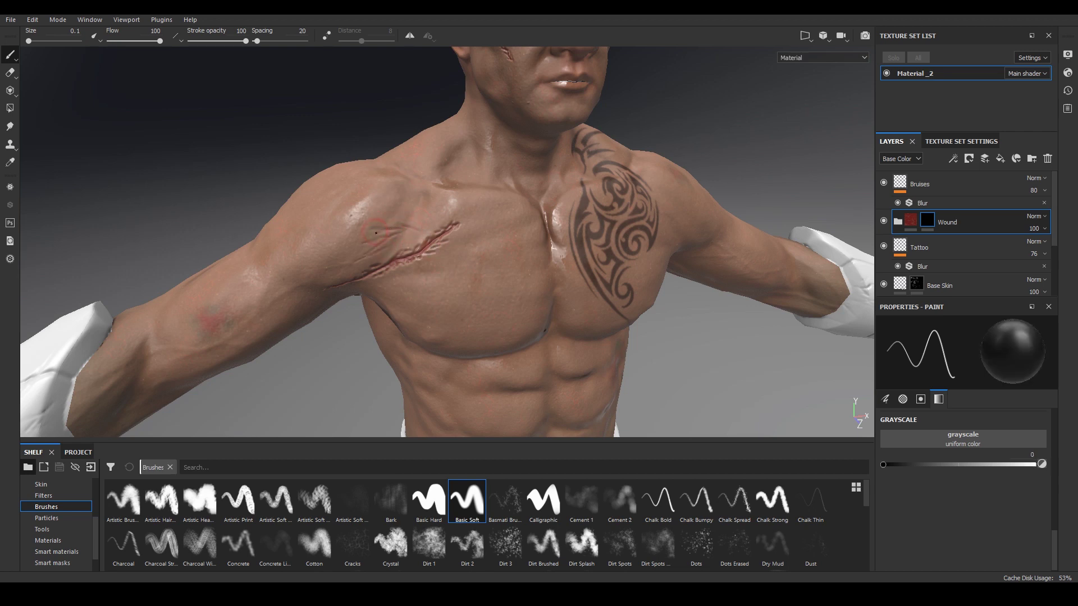
{"action": "left_click_drag", "start_coordinate": [376, 232], "coordinate": [381, 231]}
Paint more fine scratches branching from the chest wound and across the shoulder with grayscale 1.
{"action": "key", "text": "x"}
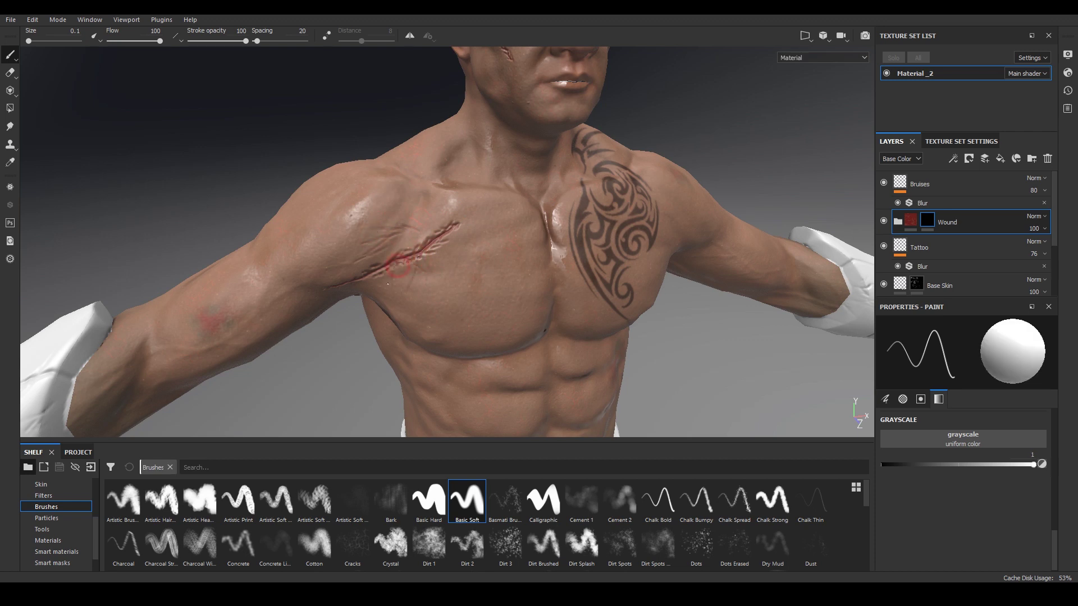
{"action": "left_click_drag", "start_coordinate": [437, 245], "coordinate": [469, 237]}
{"action": "mouse_move", "coordinate": [385, 200]}
{"action": "left_mouse_down"}
{"action": "mouse_move", "coordinate": [365, 207]}
{"action": "mouse_move", "coordinate": [374, 207]}
{"action": "mouse_move", "coordinate": [353, 233]}
{"action": "mouse_move", "coordinate": [379, 234]}
{"action": "left_mouse_up"}
{"action": "left_click_drag", "start_coordinate": [685, 191], "coordinate": [674, 152], "text": "alt"}
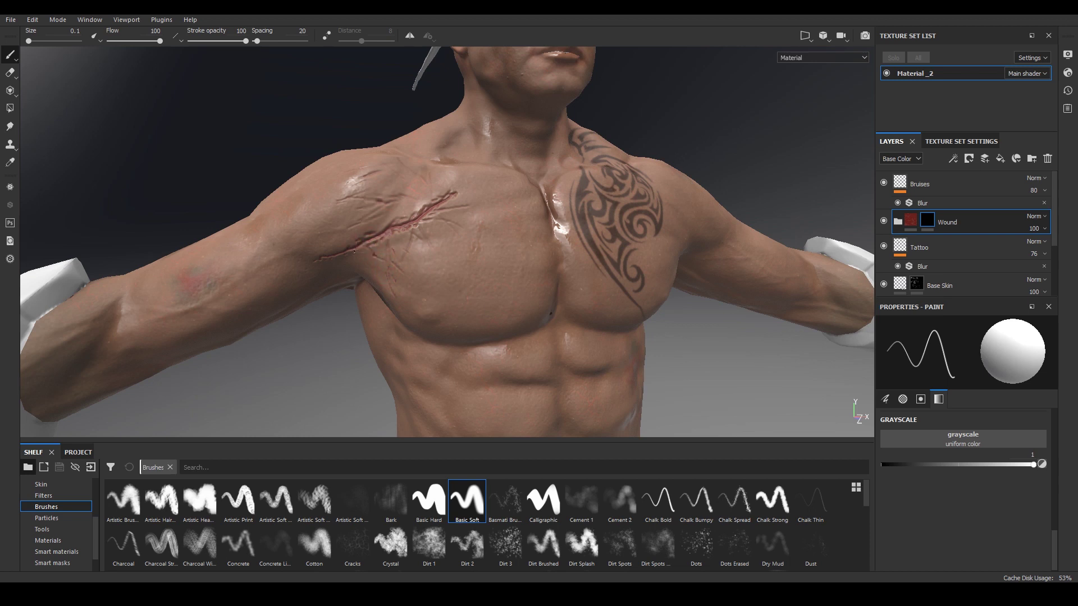
{"action": "right_click_drag", "start_coordinate": [444, 257], "coordinate": [427, 242], "text": "alt"}
{"action": "left_click_drag", "start_coordinate": [686, 188], "coordinate": [670, 242], "text": "alt"}
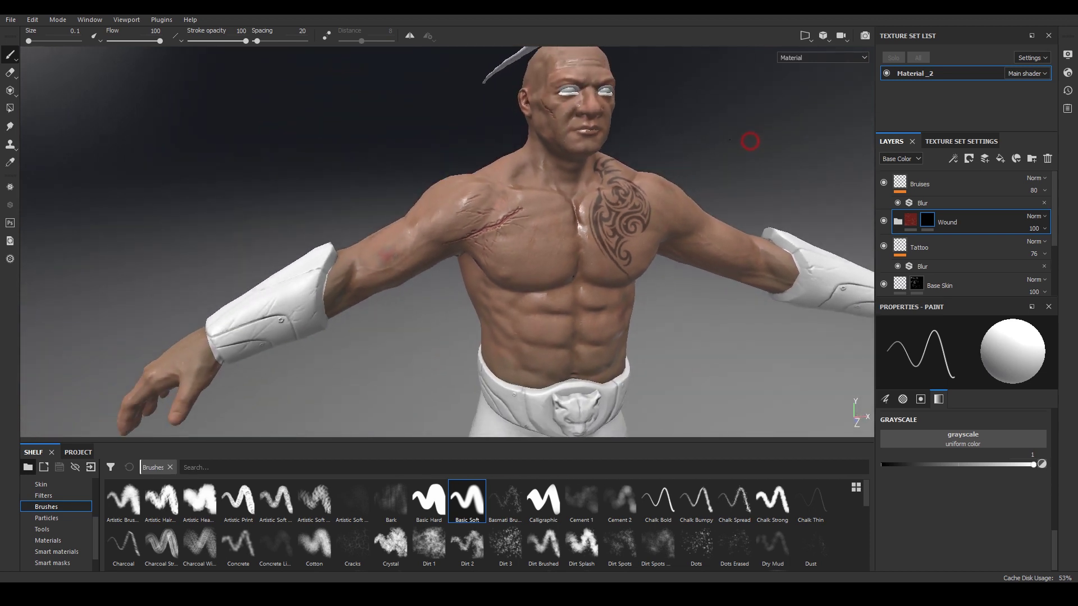
{"action": "scroll", "coordinate": [580, 239], "scroll_direction": "up", "scroll_amount": 2}
{"action": "key", "text": "x"}
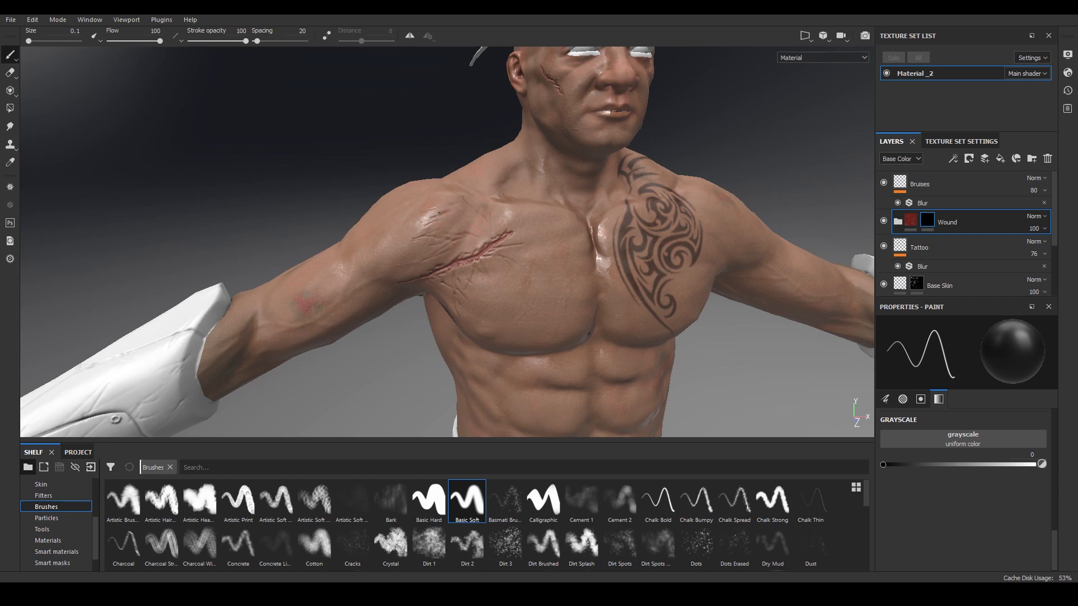
{"action": "key", "text": "x"}
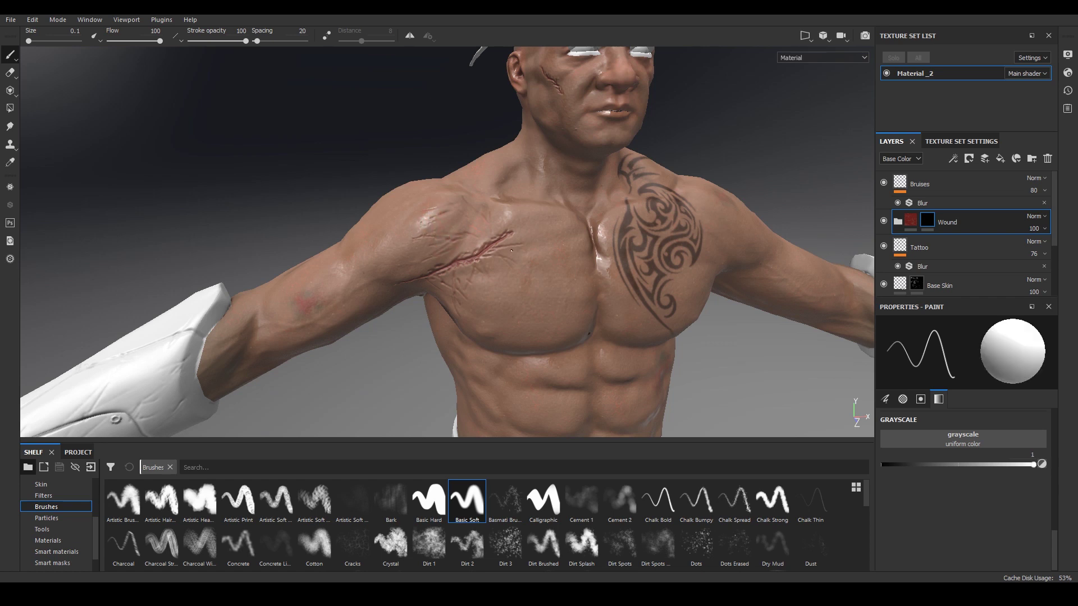
{"action": "scroll", "coordinate": [487, 266], "scroll_direction": "down", "scroll_amount": 3}
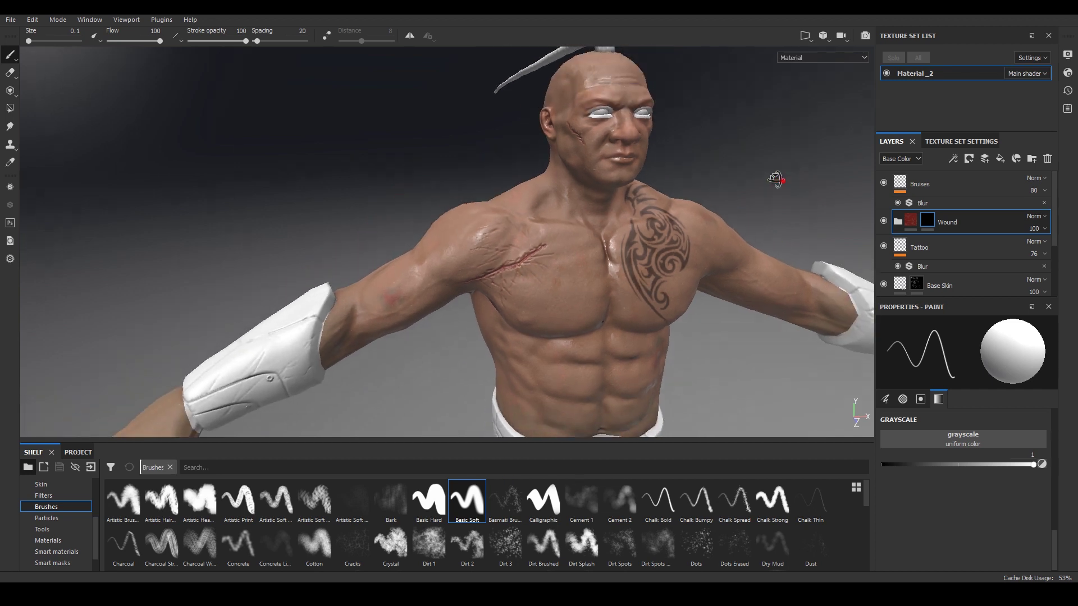
Paint a short, thin cut on the Wound mask across the character's left forearm, just above the arm guard.
{"action": "left_click_drag", "start_coordinate": [775, 178], "coordinate": [652, 207], "text": "alt"}
{"action": "left_click_drag", "start_coordinate": [739, 200], "coordinate": [707, 222], "text": "alt"}
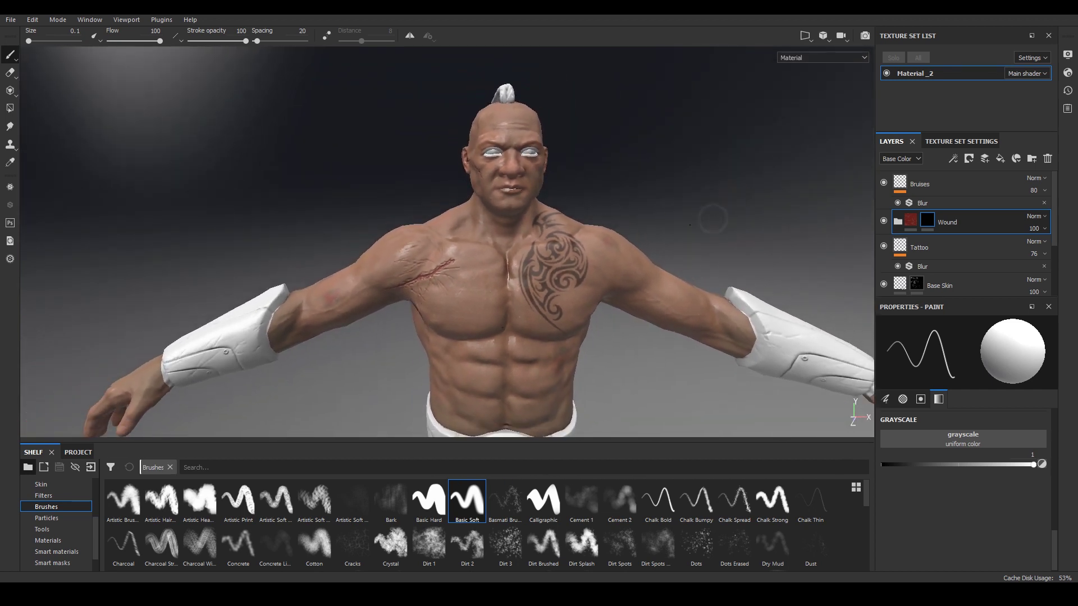
{"action": "middle_click_drag", "start_coordinate": [708, 222], "coordinate": [601, 214], "text": "alt"}
{"action": "scroll", "coordinate": [601, 214], "scroll_direction": "up", "scroll_amount": 2}
{"action": "mouse_move", "coordinate": [688, 177]}
{"action": "left_mouse_down", "text": "alt"}
{"action": "mouse_move", "coordinate": [650, 182]}
{"action": "mouse_move", "coordinate": [615, 229]}
{"action": "mouse_move", "coordinate": [589, 231]}
{"action": "mouse_move", "coordinate": [597, 240]}
{"action": "mouse_move", "coordinate": [693, 209]}
{"action": "left_mouse_up", "text": "alt"}
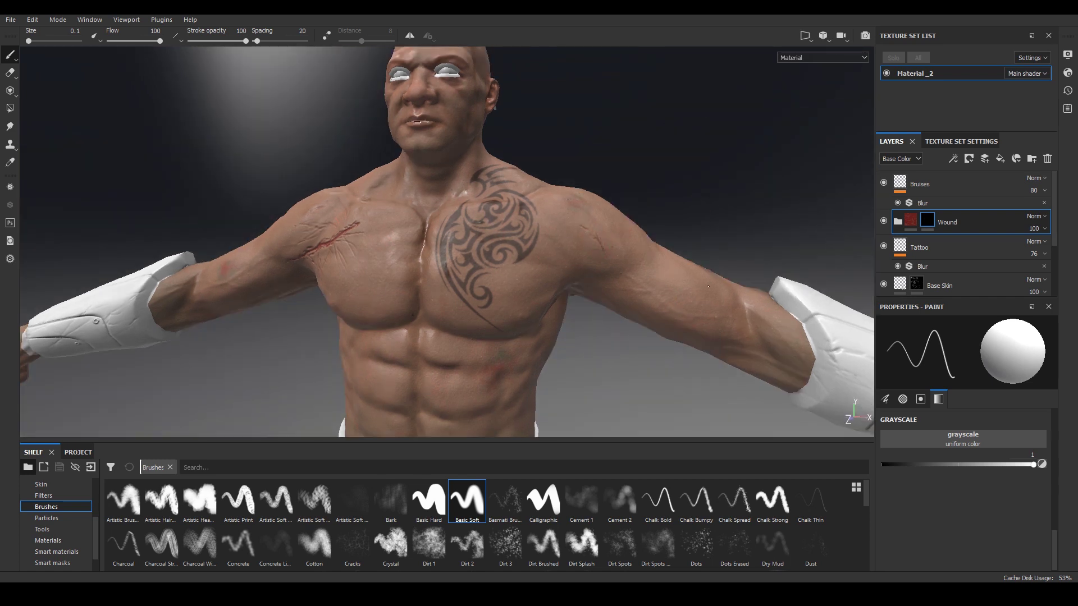
{"action": "left_click_drag", "start_coordinate": [722, 293], "coordinate": [734, 325]}
{"action": "left_click_drag", "start_coordinate": [741, 247], "coordinate": [775, 253], "text": "alt"}
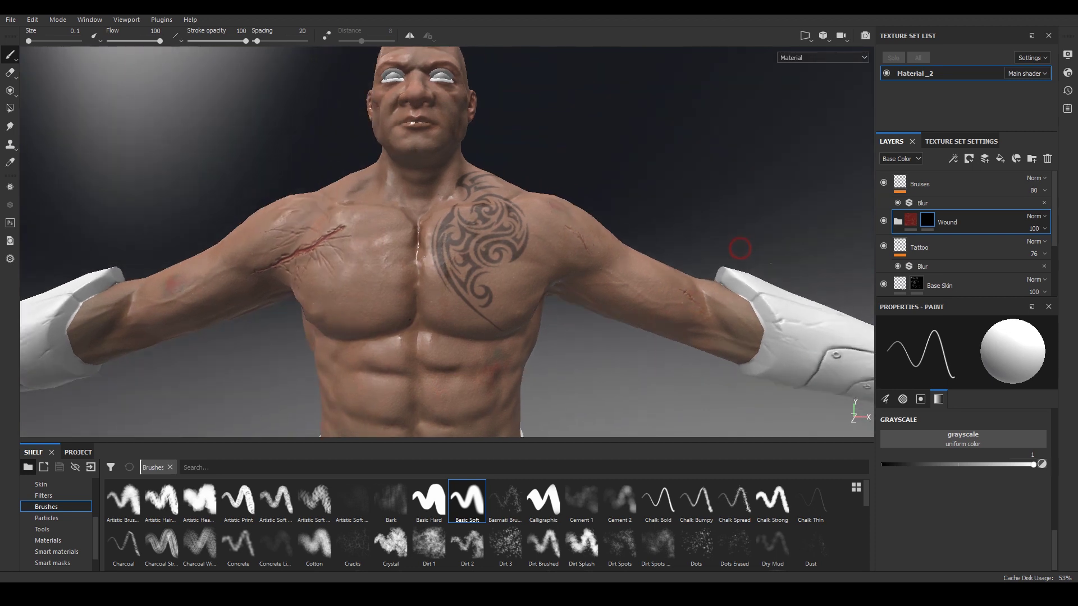
Examine the painted cuts, bruises and tattoo on the character's face, chest and shoulders from several angles.
{"action": "middle_click_drag", "start_coordinate": [669, 235], "coordinate": [682, 264], "text": "alt"}
{"action": "left_click_drag", "start_coordinate": [575, 176], "coordinate": [609, 204], "text": "alt"}
{"action": "right_click_drag", "start_coordinate": [442, 148], "coordinate": [646, 315], "text": "alt"}
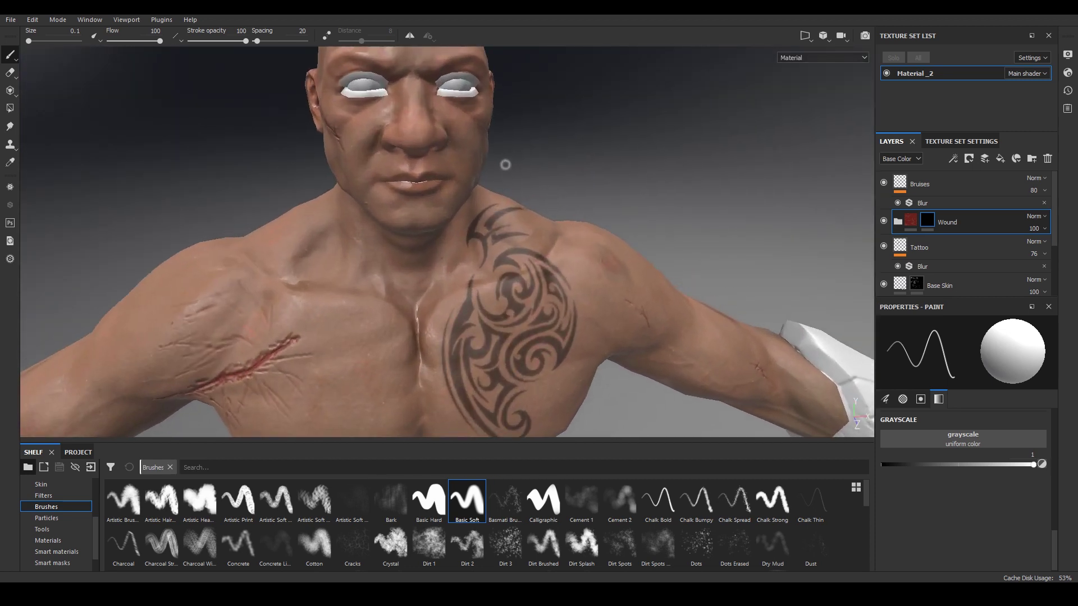
{"action": "middle_click_drag", "start_coordinate": [505, 163], "coordinate": [536, 217], "text": "alt"}
{"action": "left_click_drag", "start_coordinate": [625, 202], "coordinate": [640, 180], "text": "alt"}
{"action": "left_click_drag", "start_coordinate": [498, 206], "coordinate": [632, 174], "text": "alt"}
{"action": "left_click_drag", "start_coordinate": [636, 139], "coordinate": [661, 136], "text": "alt"}
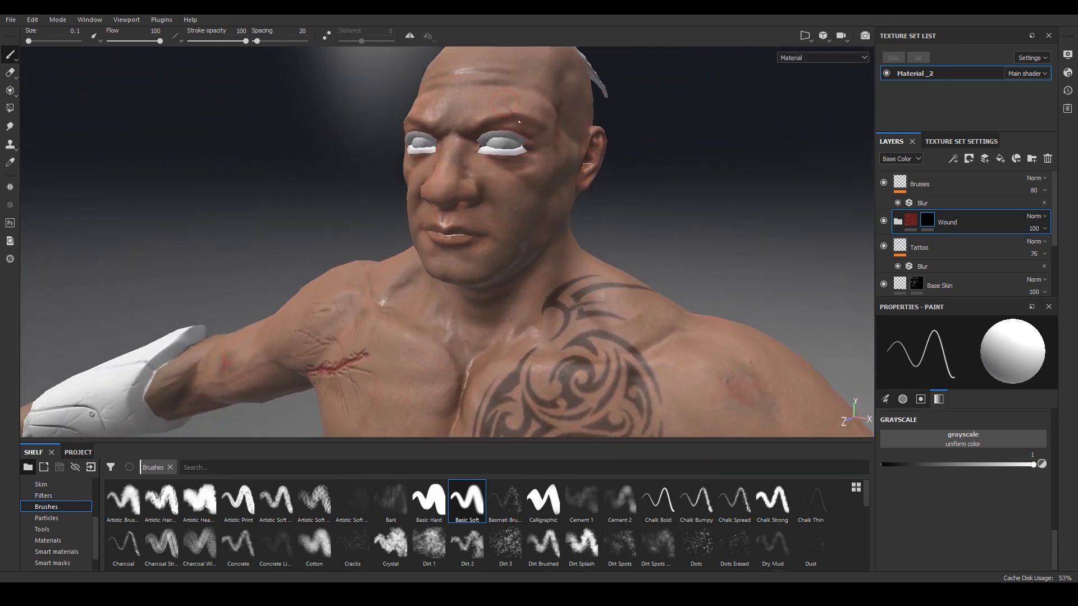
{"action": "left_click_drag", "start_coordinate": [517, 128], "coordinate": [589, 164], "text": "alt"}
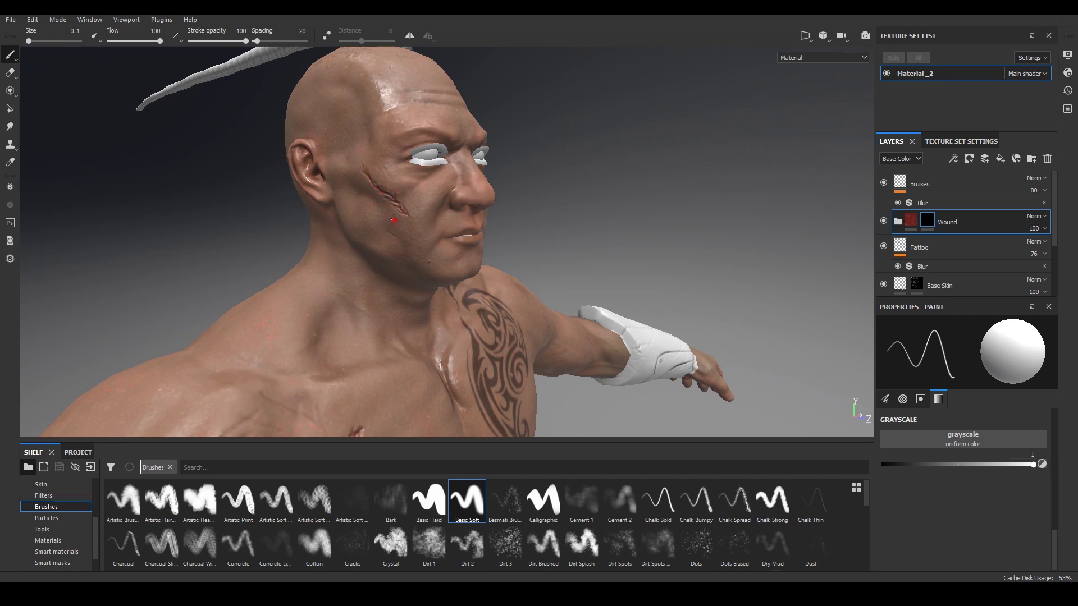
{"action": "left_click_drag", "start_coordinate": [398, 213], "coordinate": [617, 168], "text": "alt"}
Paint a short, fine scratch at the inner tip of the chest wound.
{"action": "scroll", "coordinate": [313, 173], "scroll_direction": "up", "scroll_amount": 3}
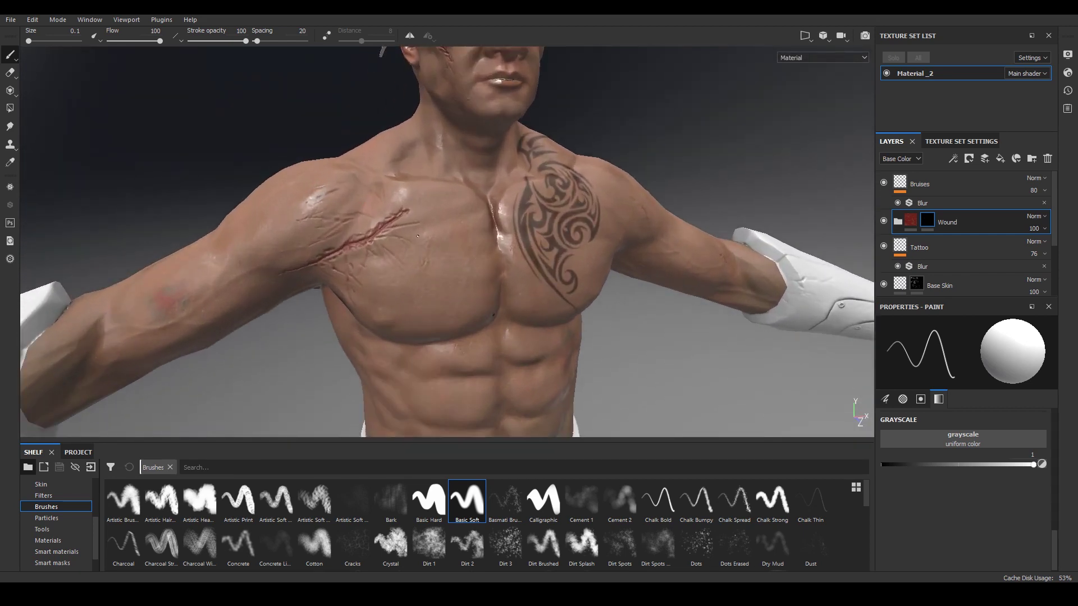
{"action": "left_click_drag", "start_coordinate": [404, 216], "coordinate": [412, 206]}
{"action": "scroll", "coordinate": [642, 171], "scroll_direction": "down", "scroll_amount": 4}
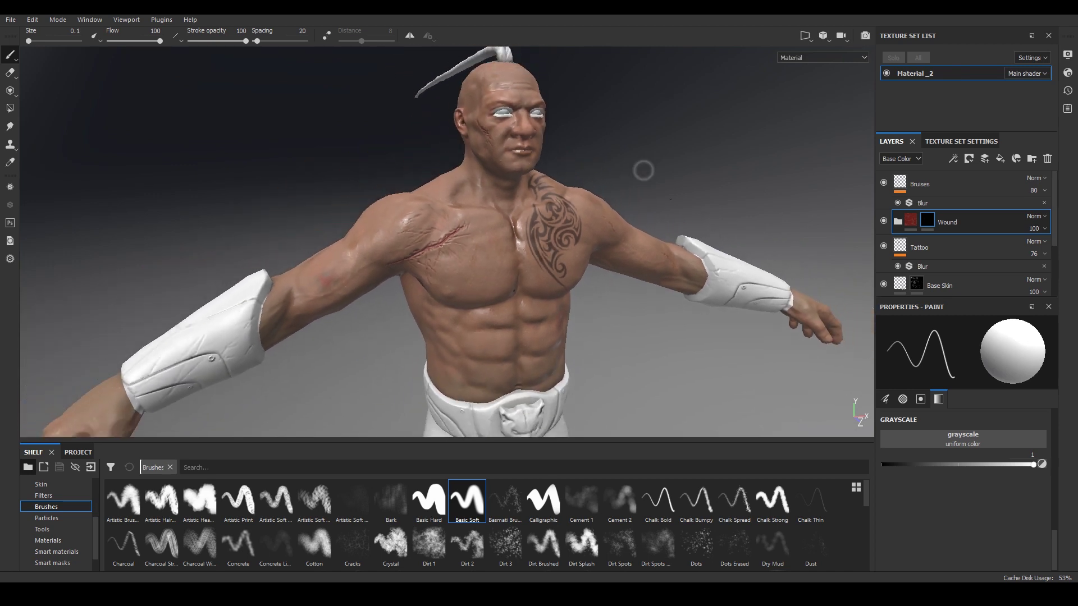
{"action": "left_click_drag", "start_coordinate": [643, 171], "coordinate": [704, 184], "text": "alt"}
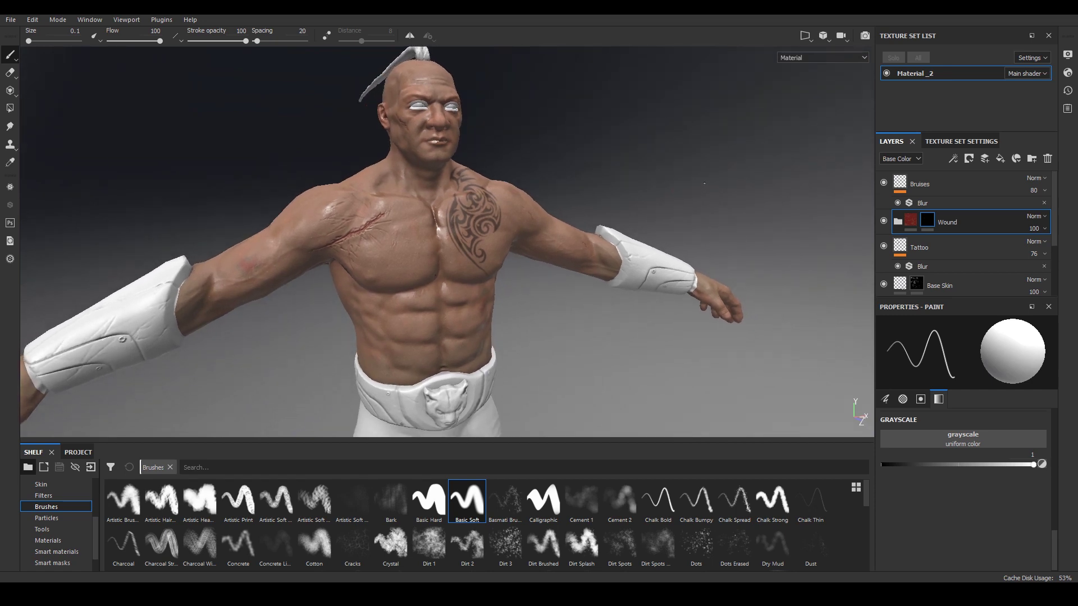